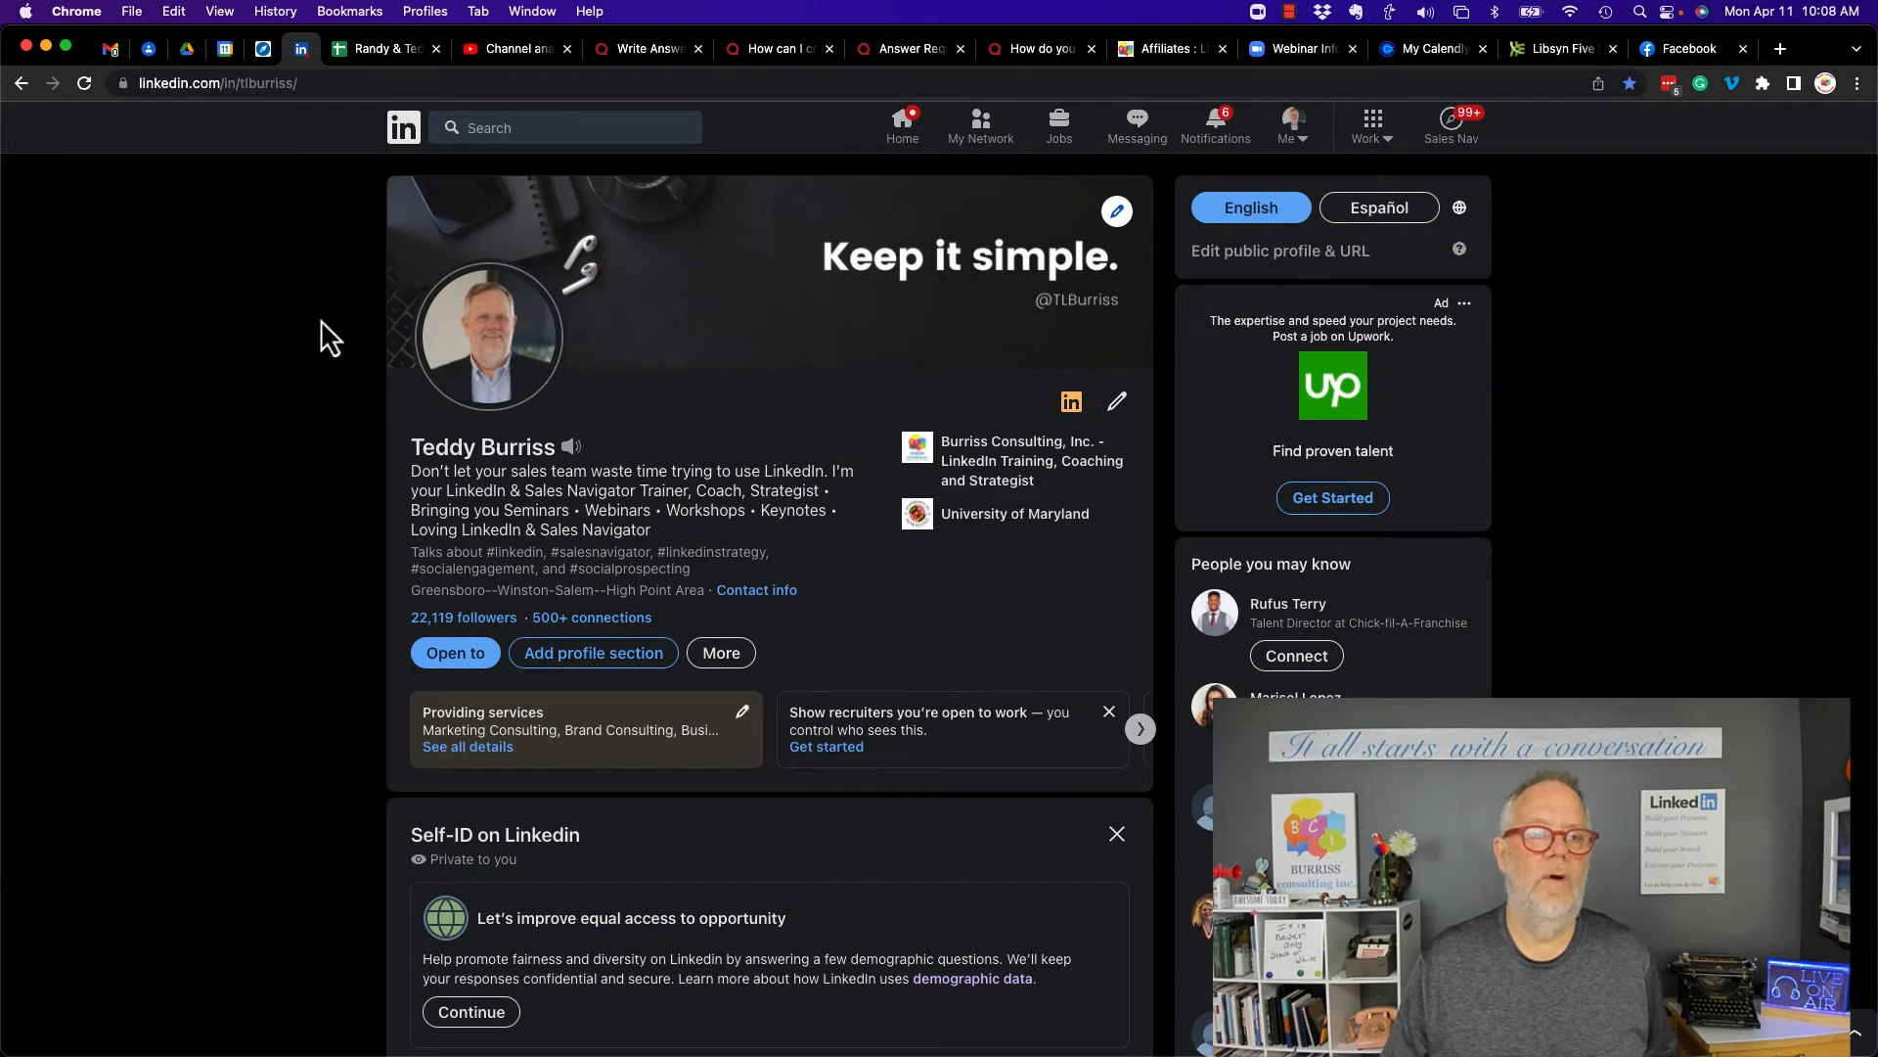
- Start creating a new LinkedIn Page of the Company type from the Work menu's Create a Company Page option
left_click(400, 146)
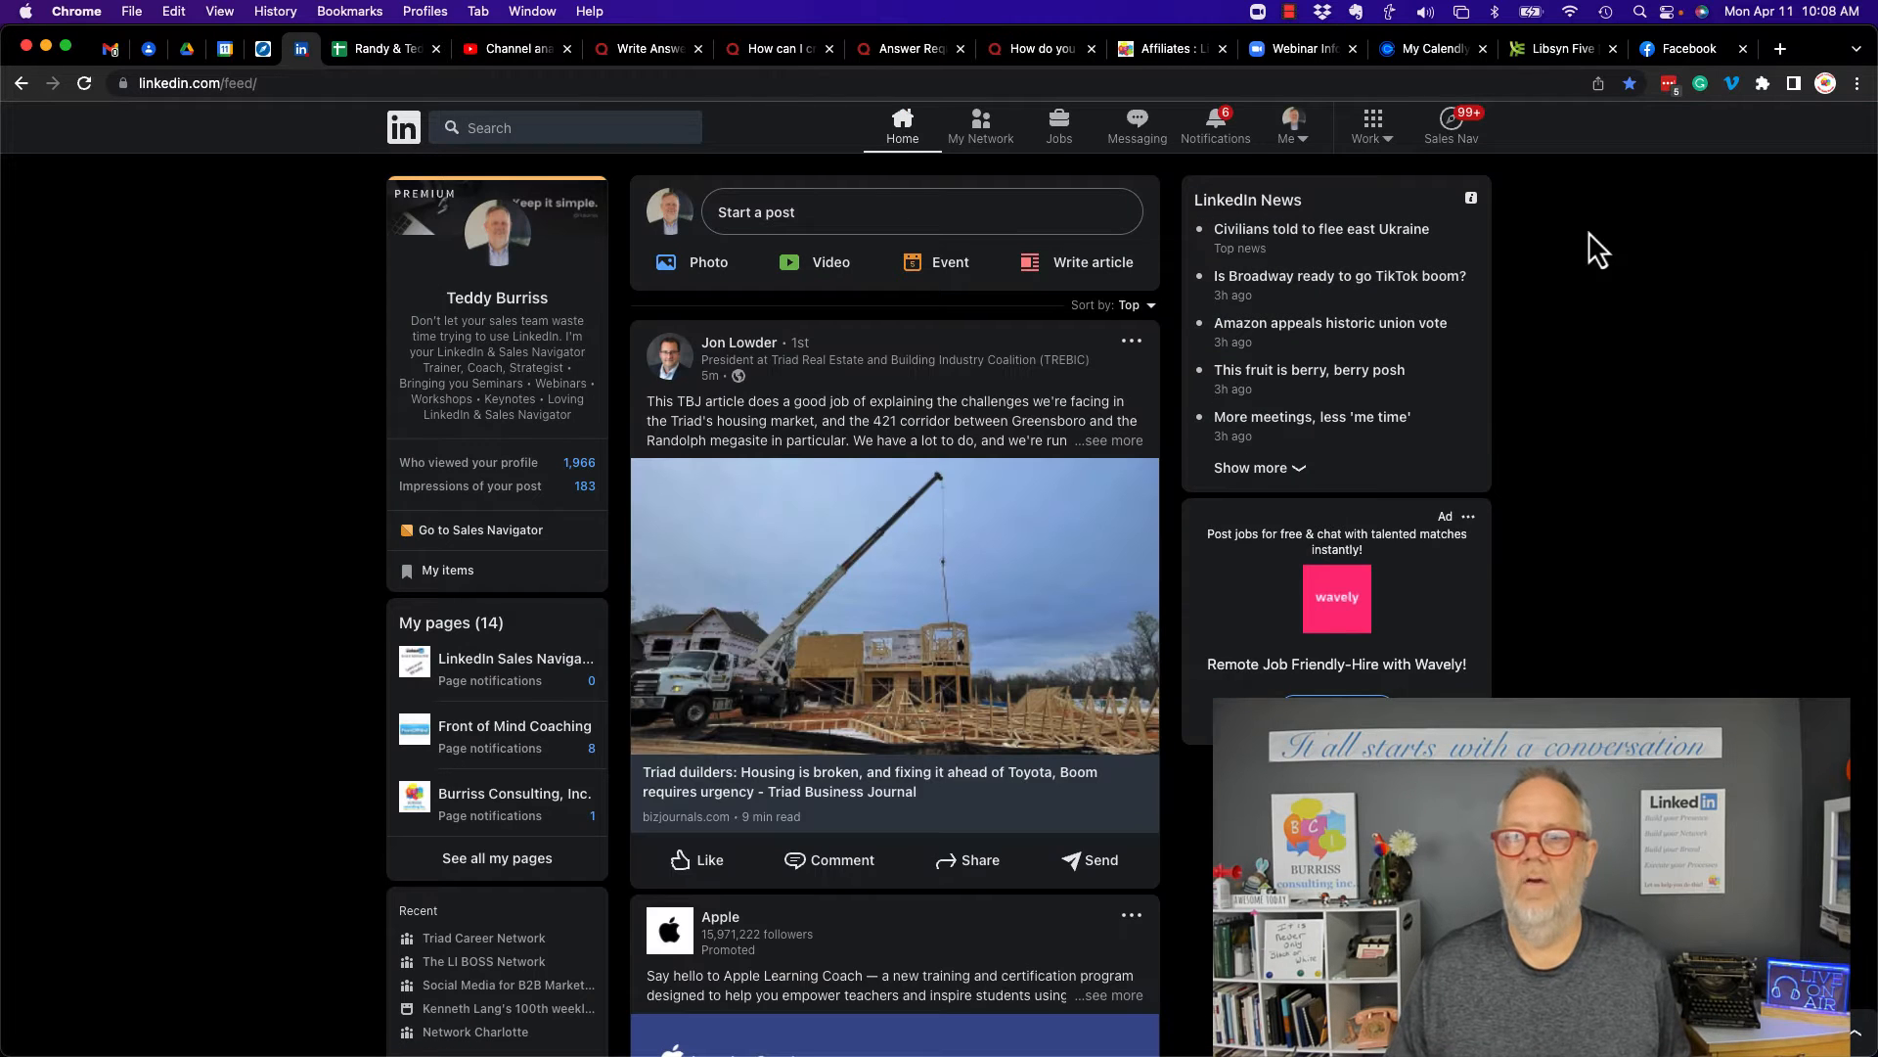
left_click(1377, 137)
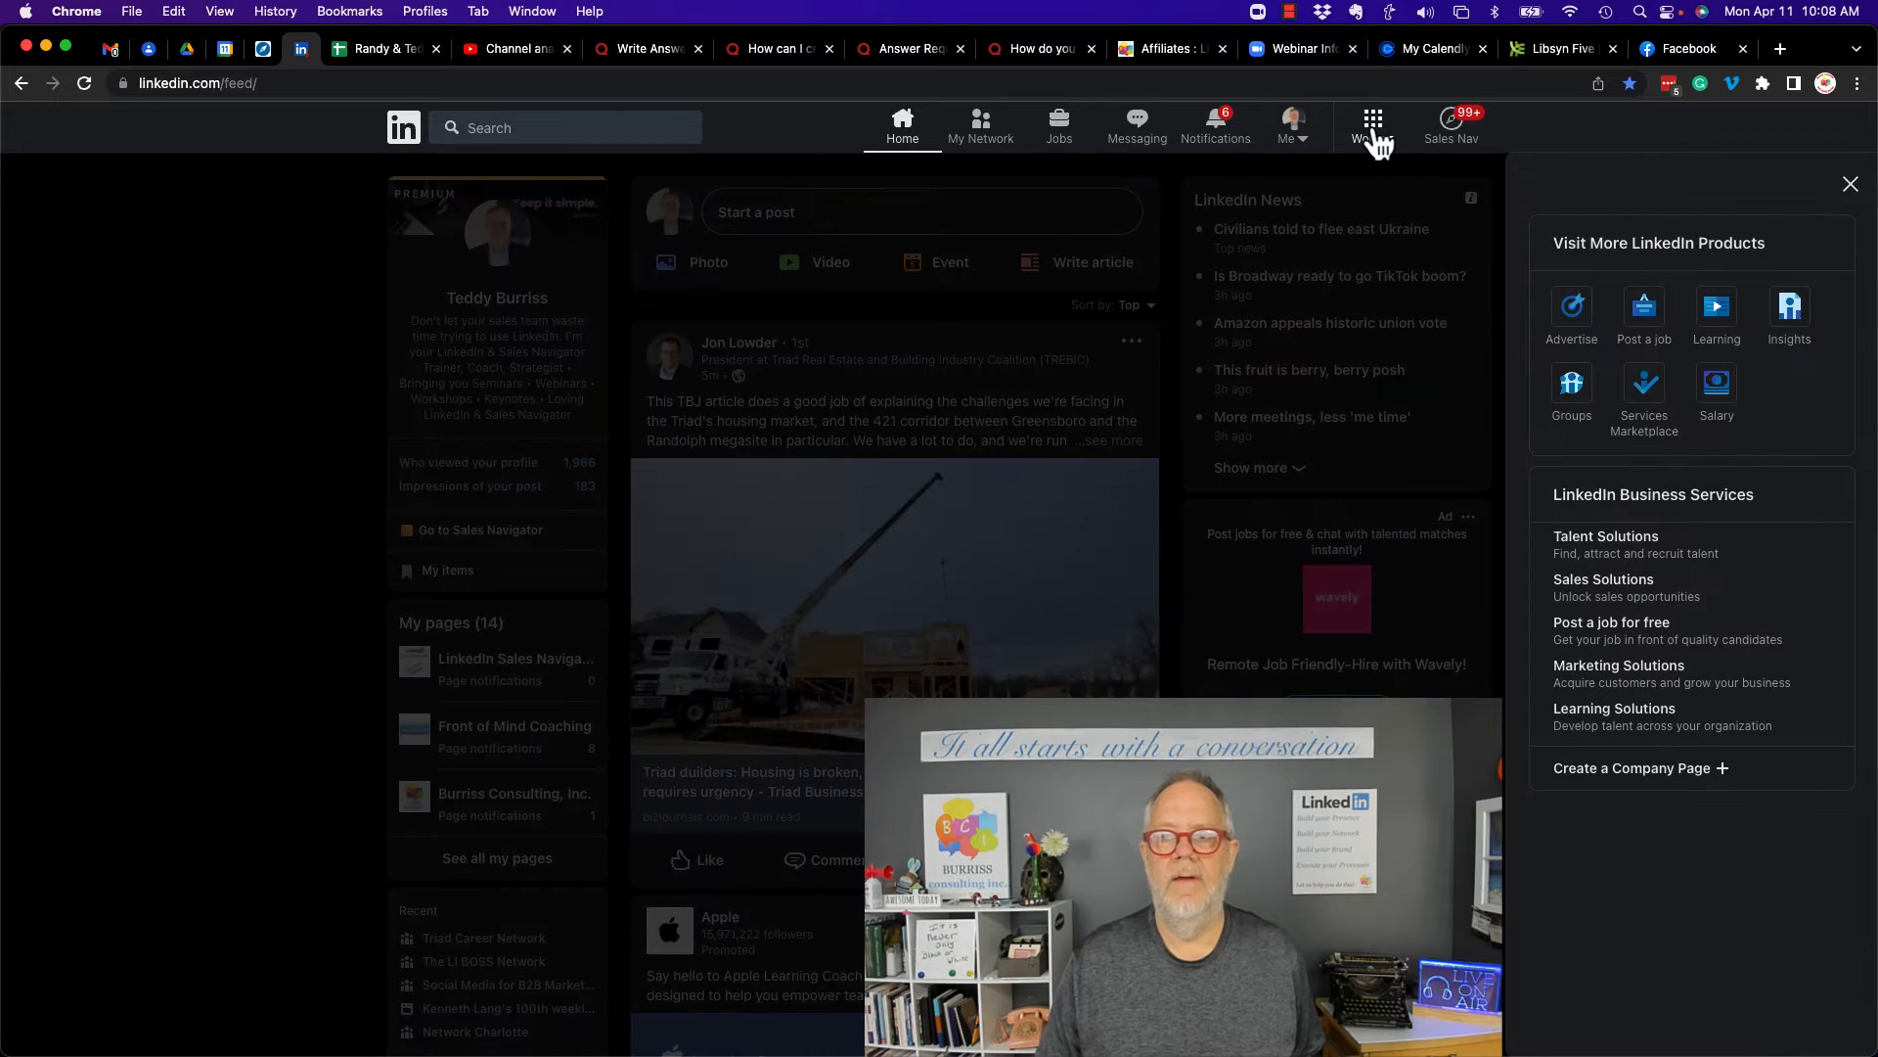
left_click(1620, 771)
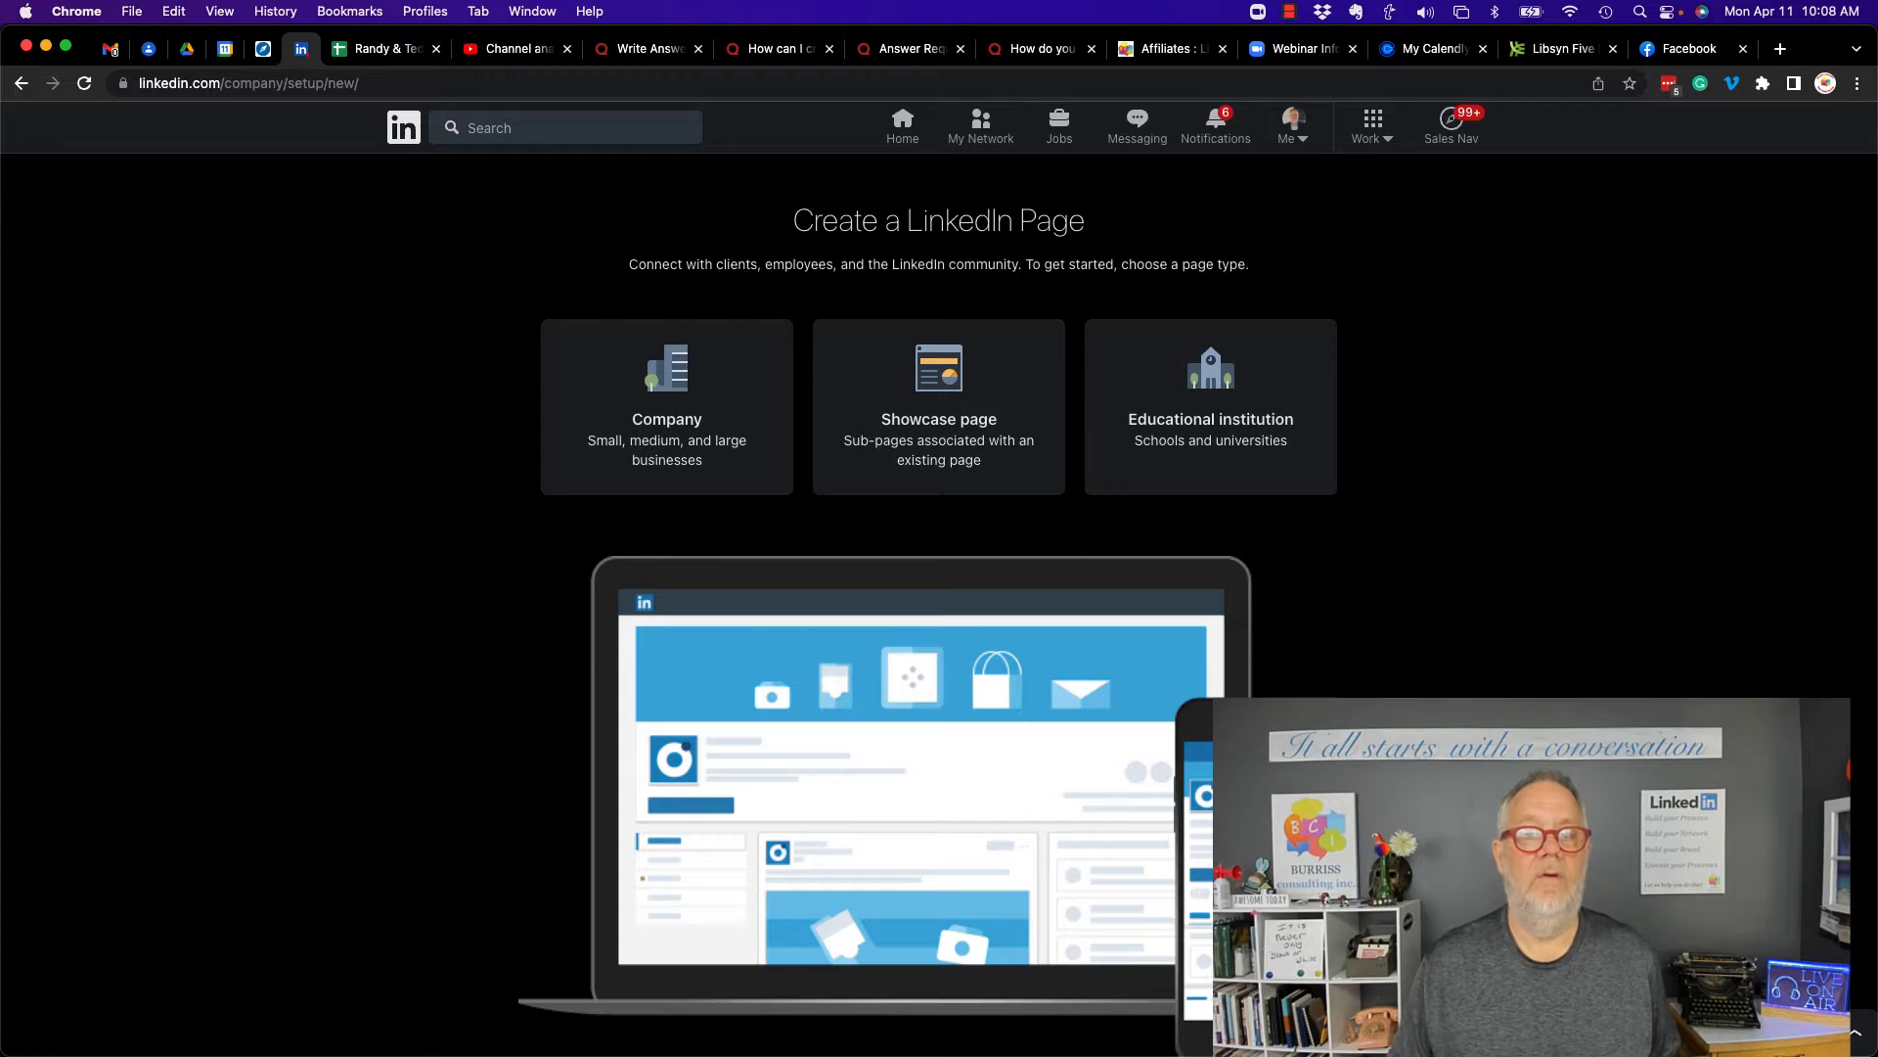
left_click(674, 406)
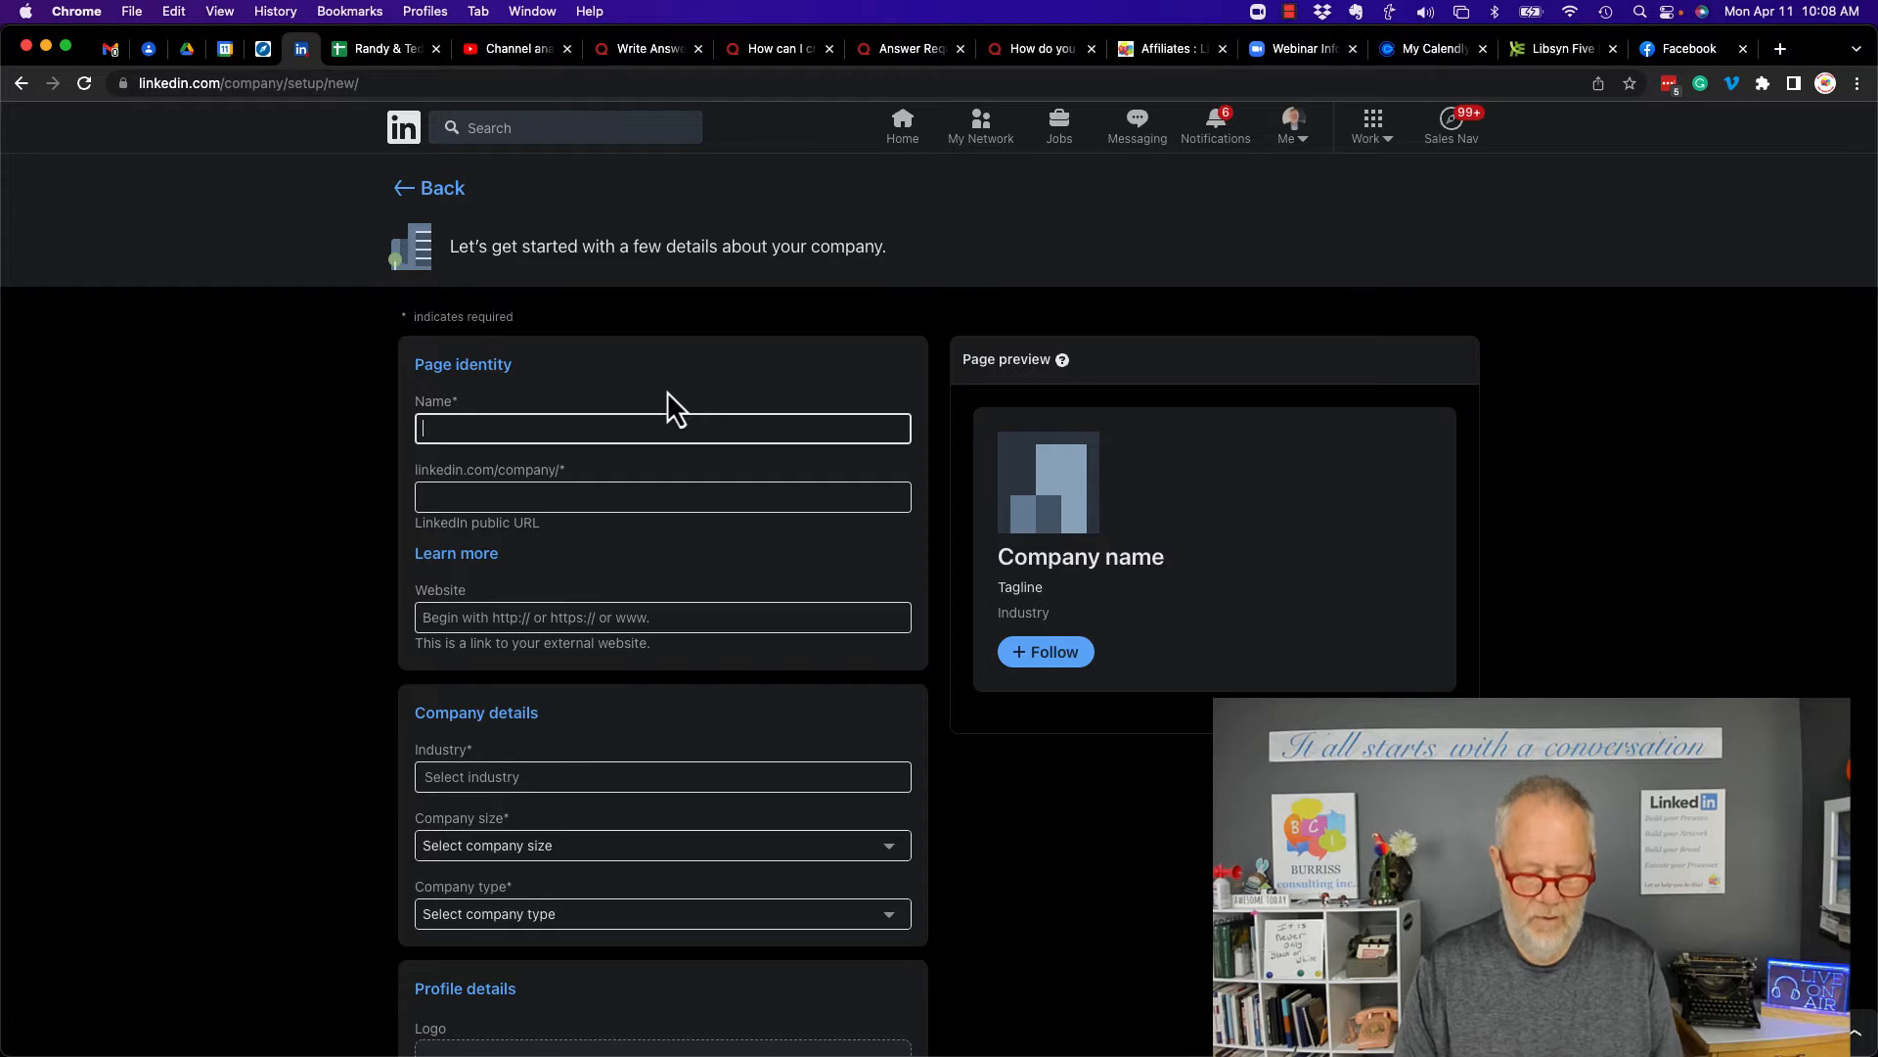
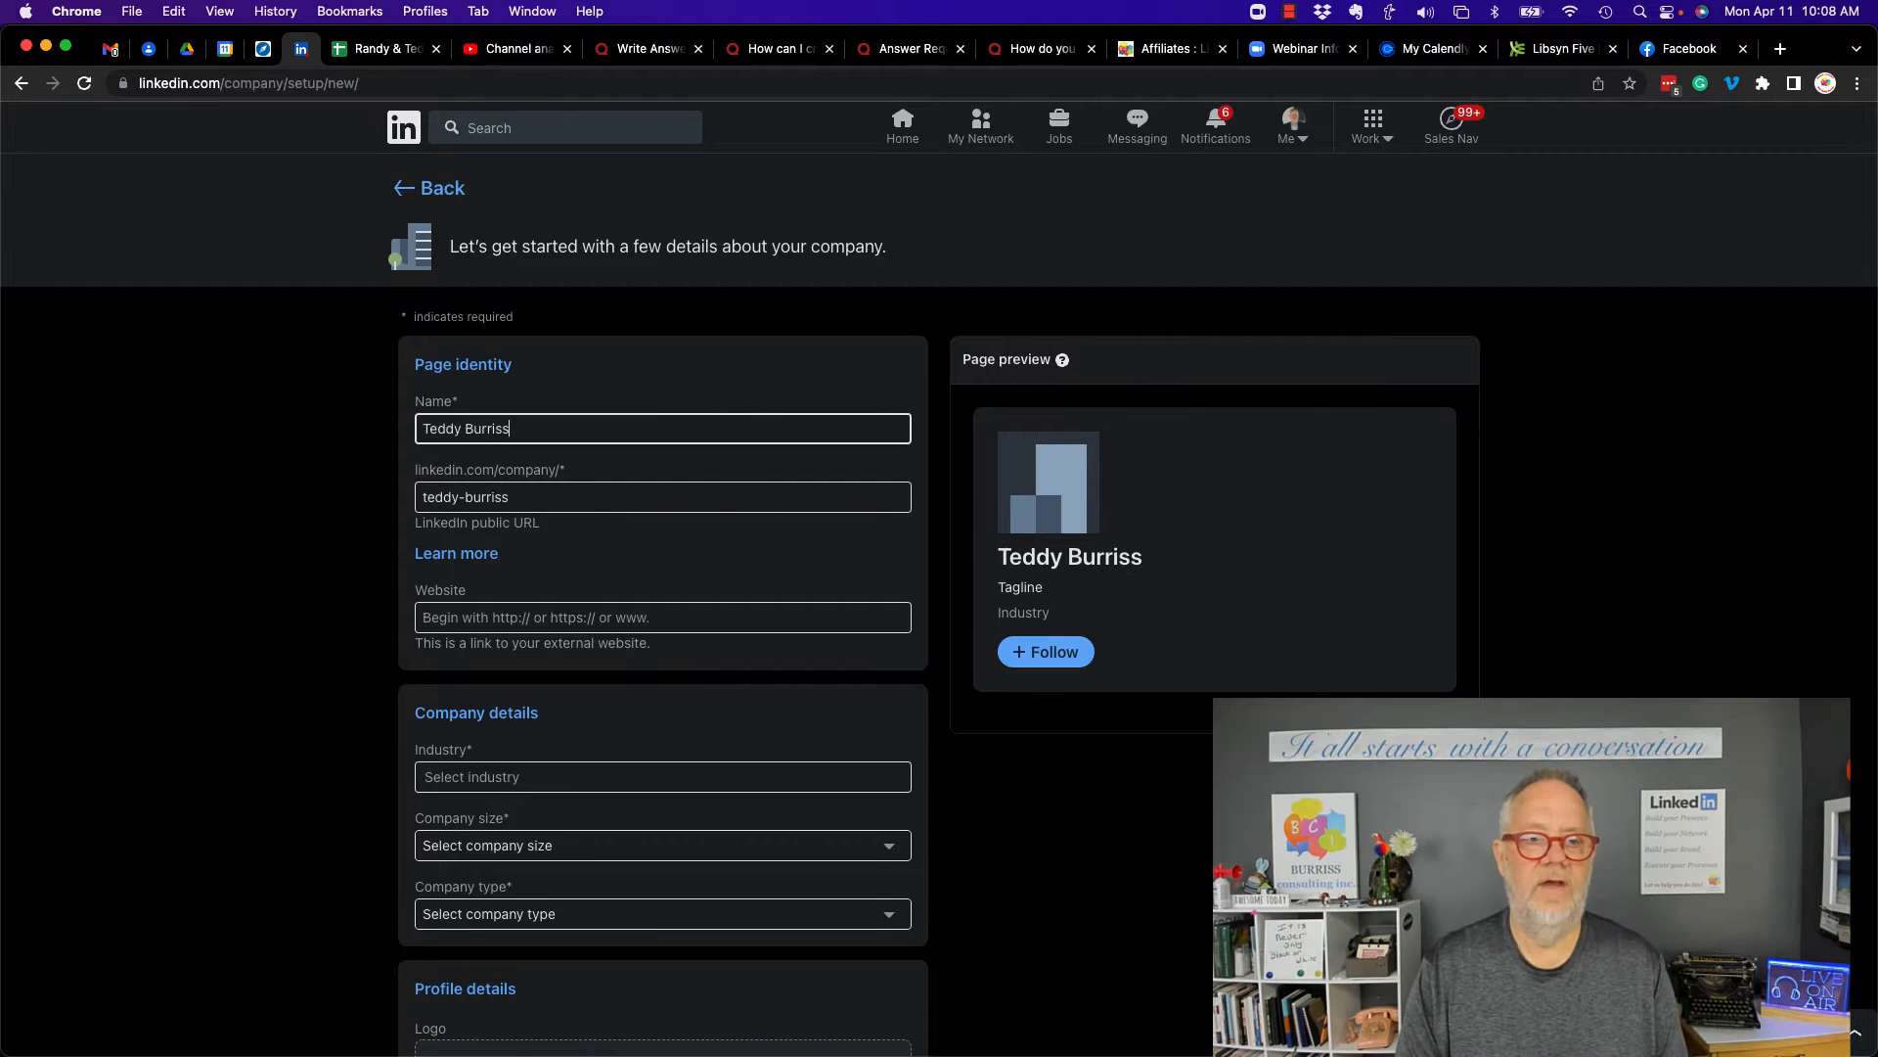
- Enter the page name as the owner's full name followed by Inc
type(" Inc.")
key("Tab")
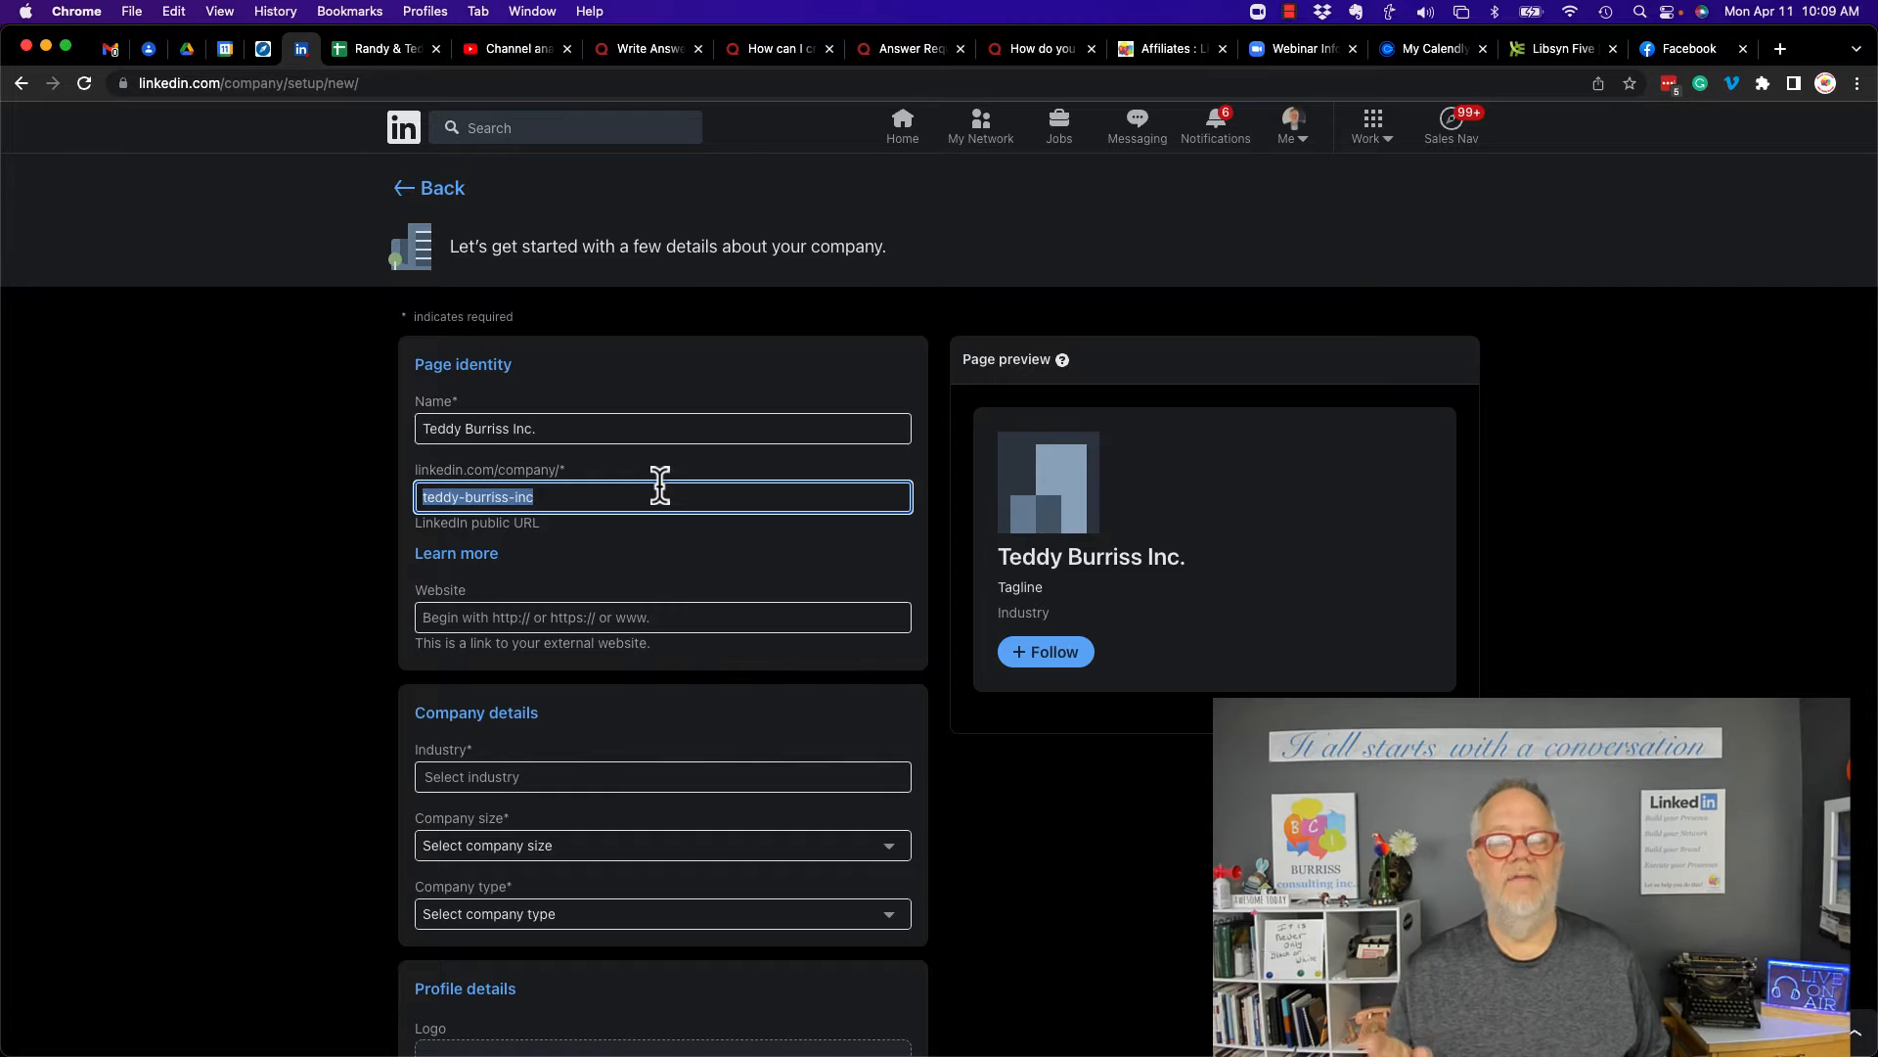
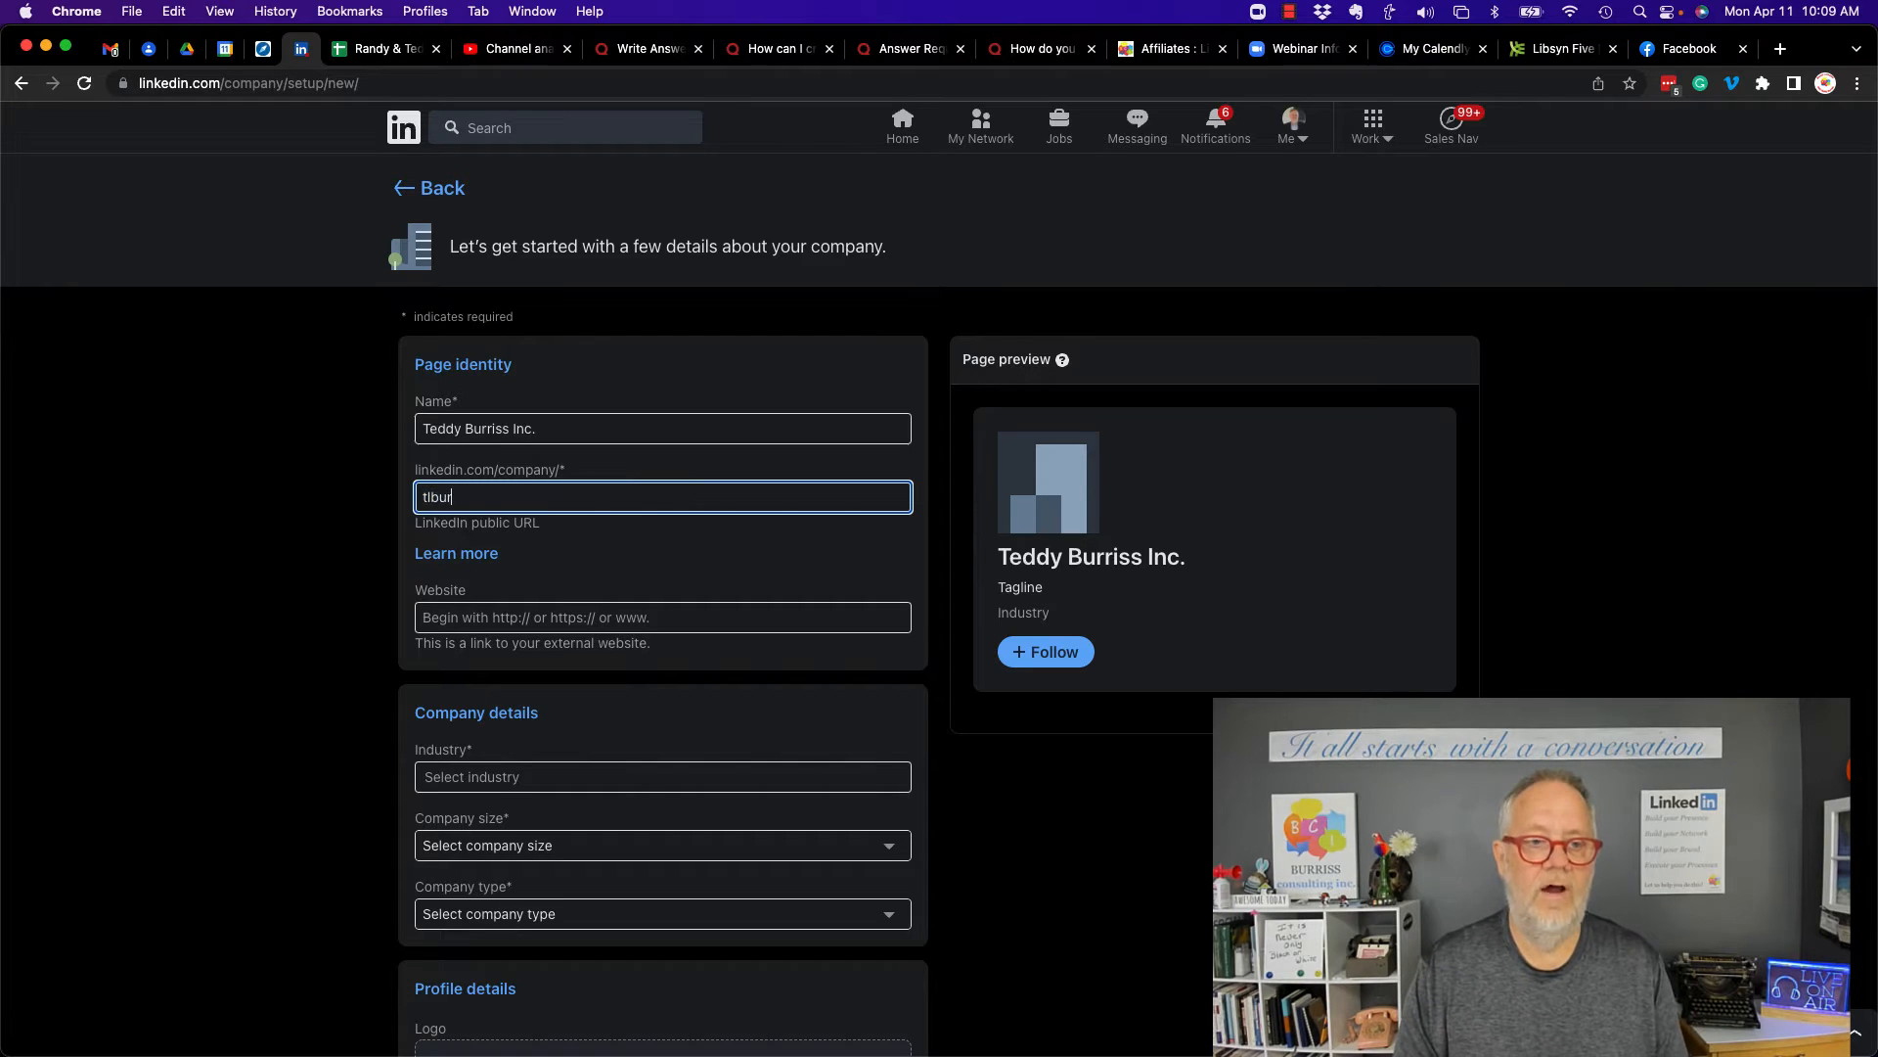
- Replace the suggested LinkedIn public URL with the owner's short personal handle
type("ss")
key("Tab")
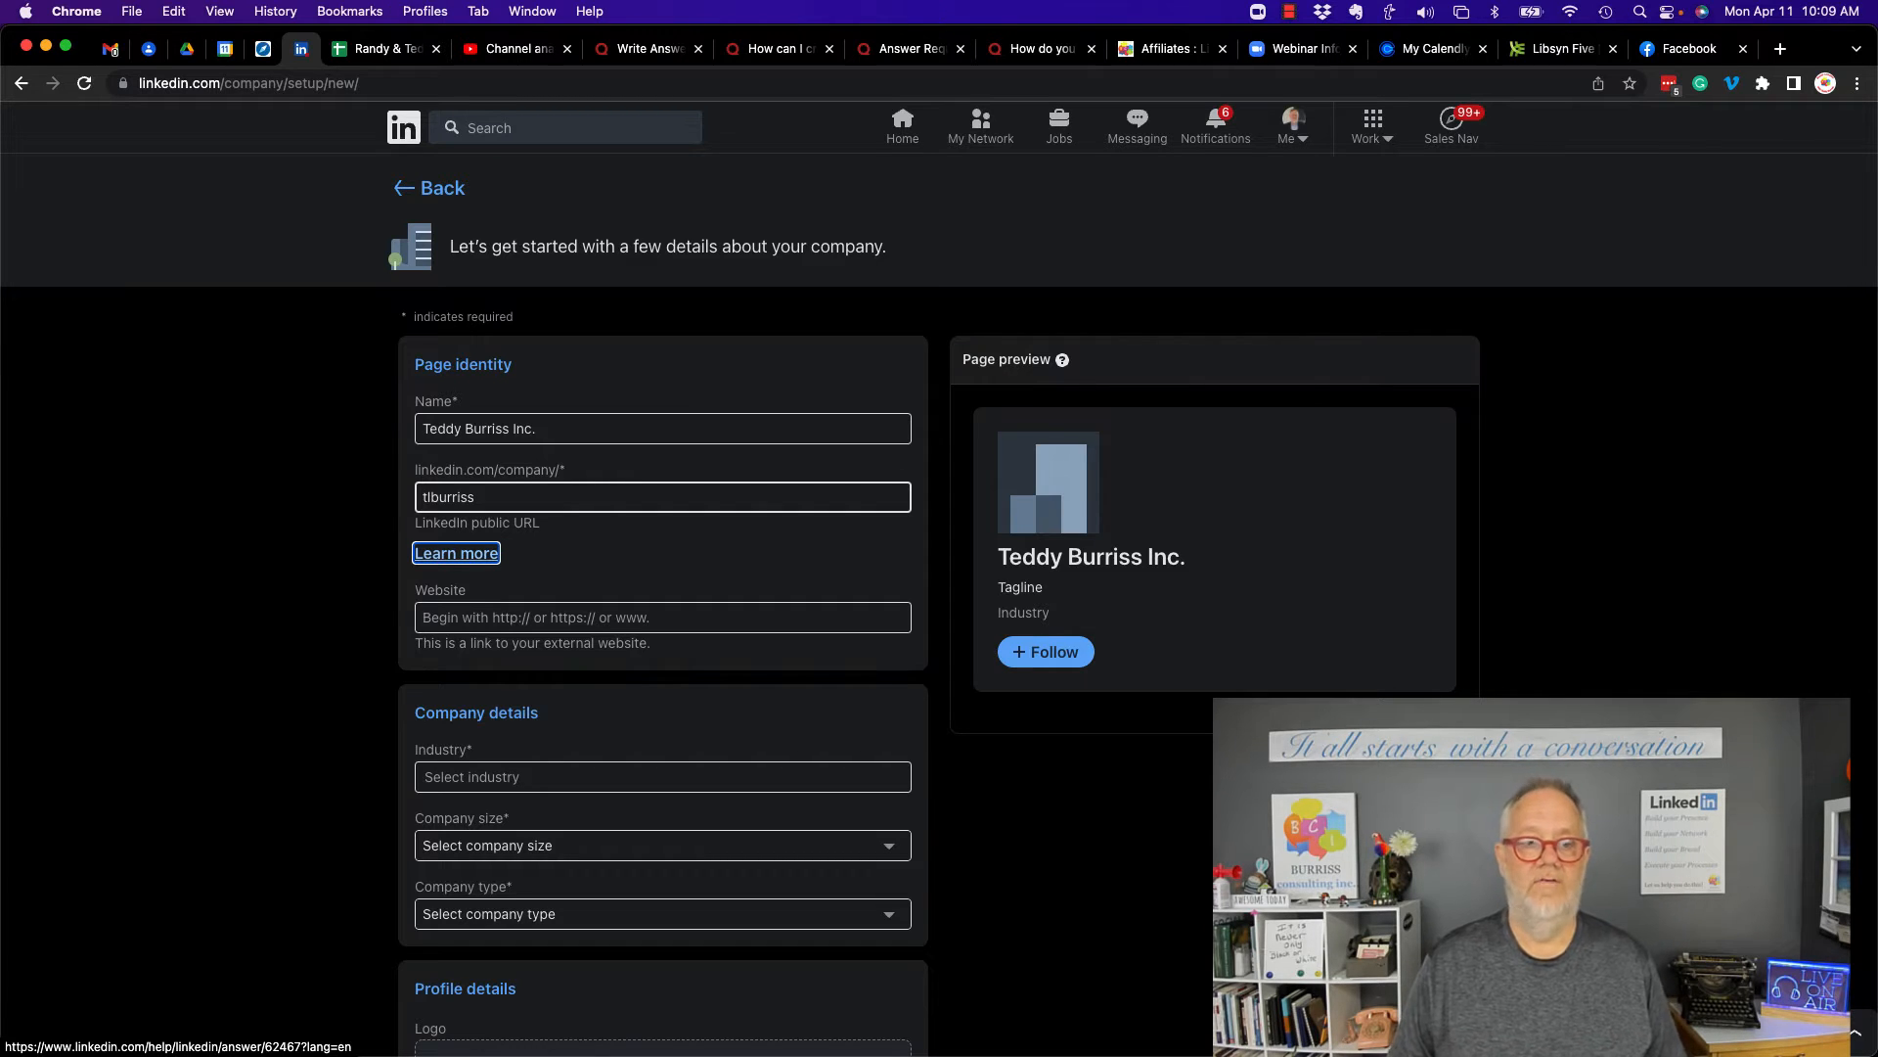
- Enter the company's website address, a .com domain matching the owner's handle, in the Website field
left_click(437, 614)
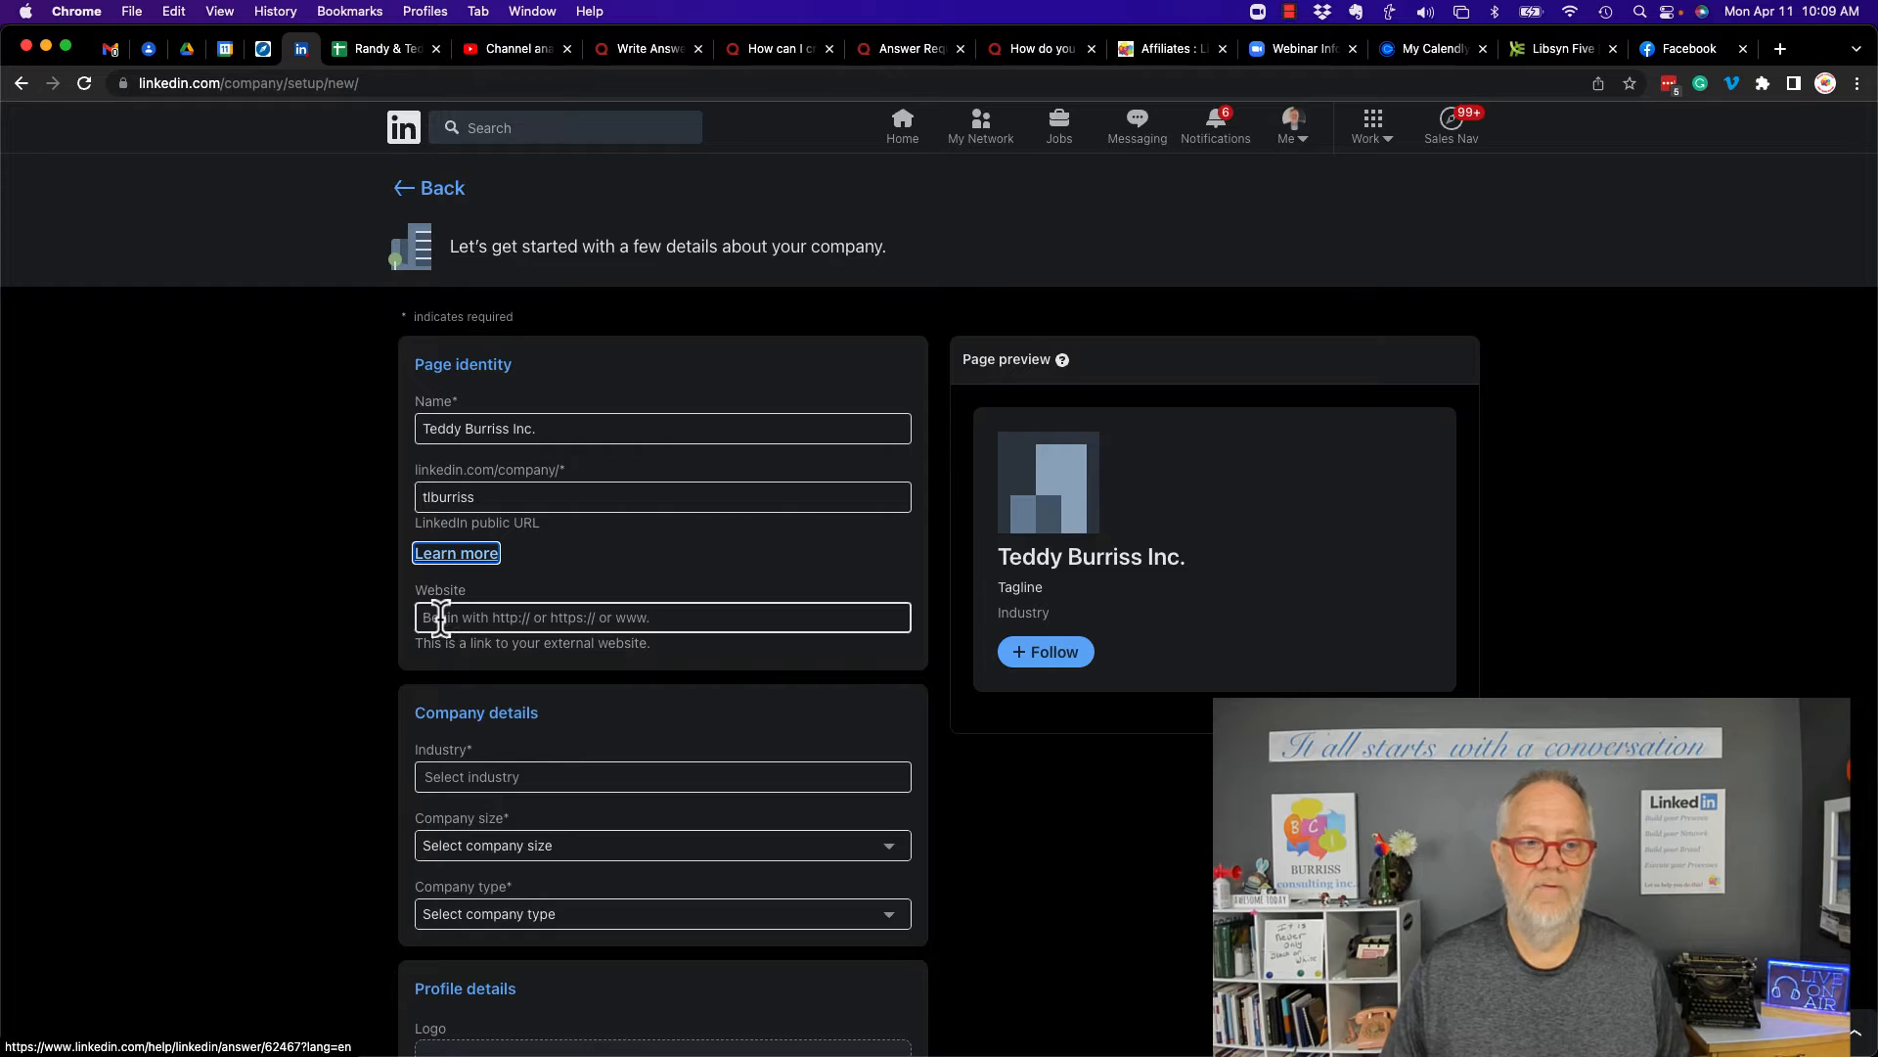
left_click(653, 618)
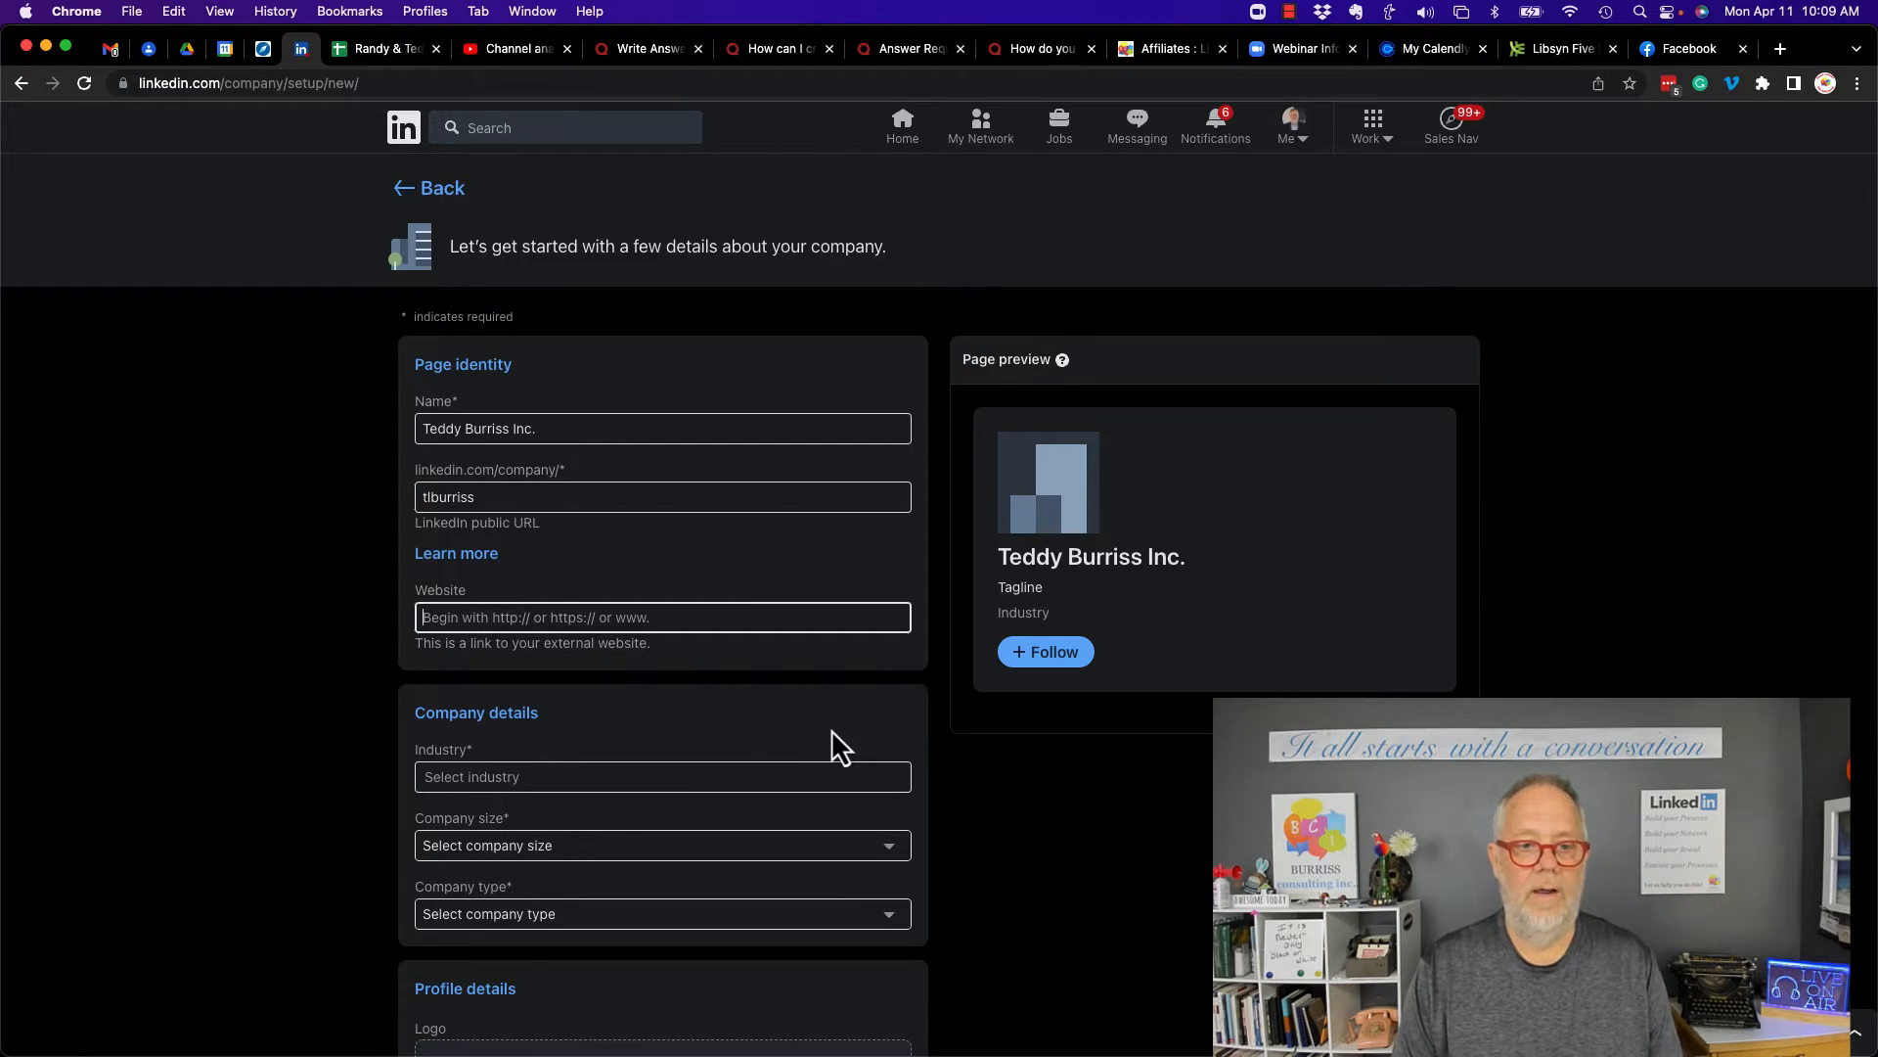
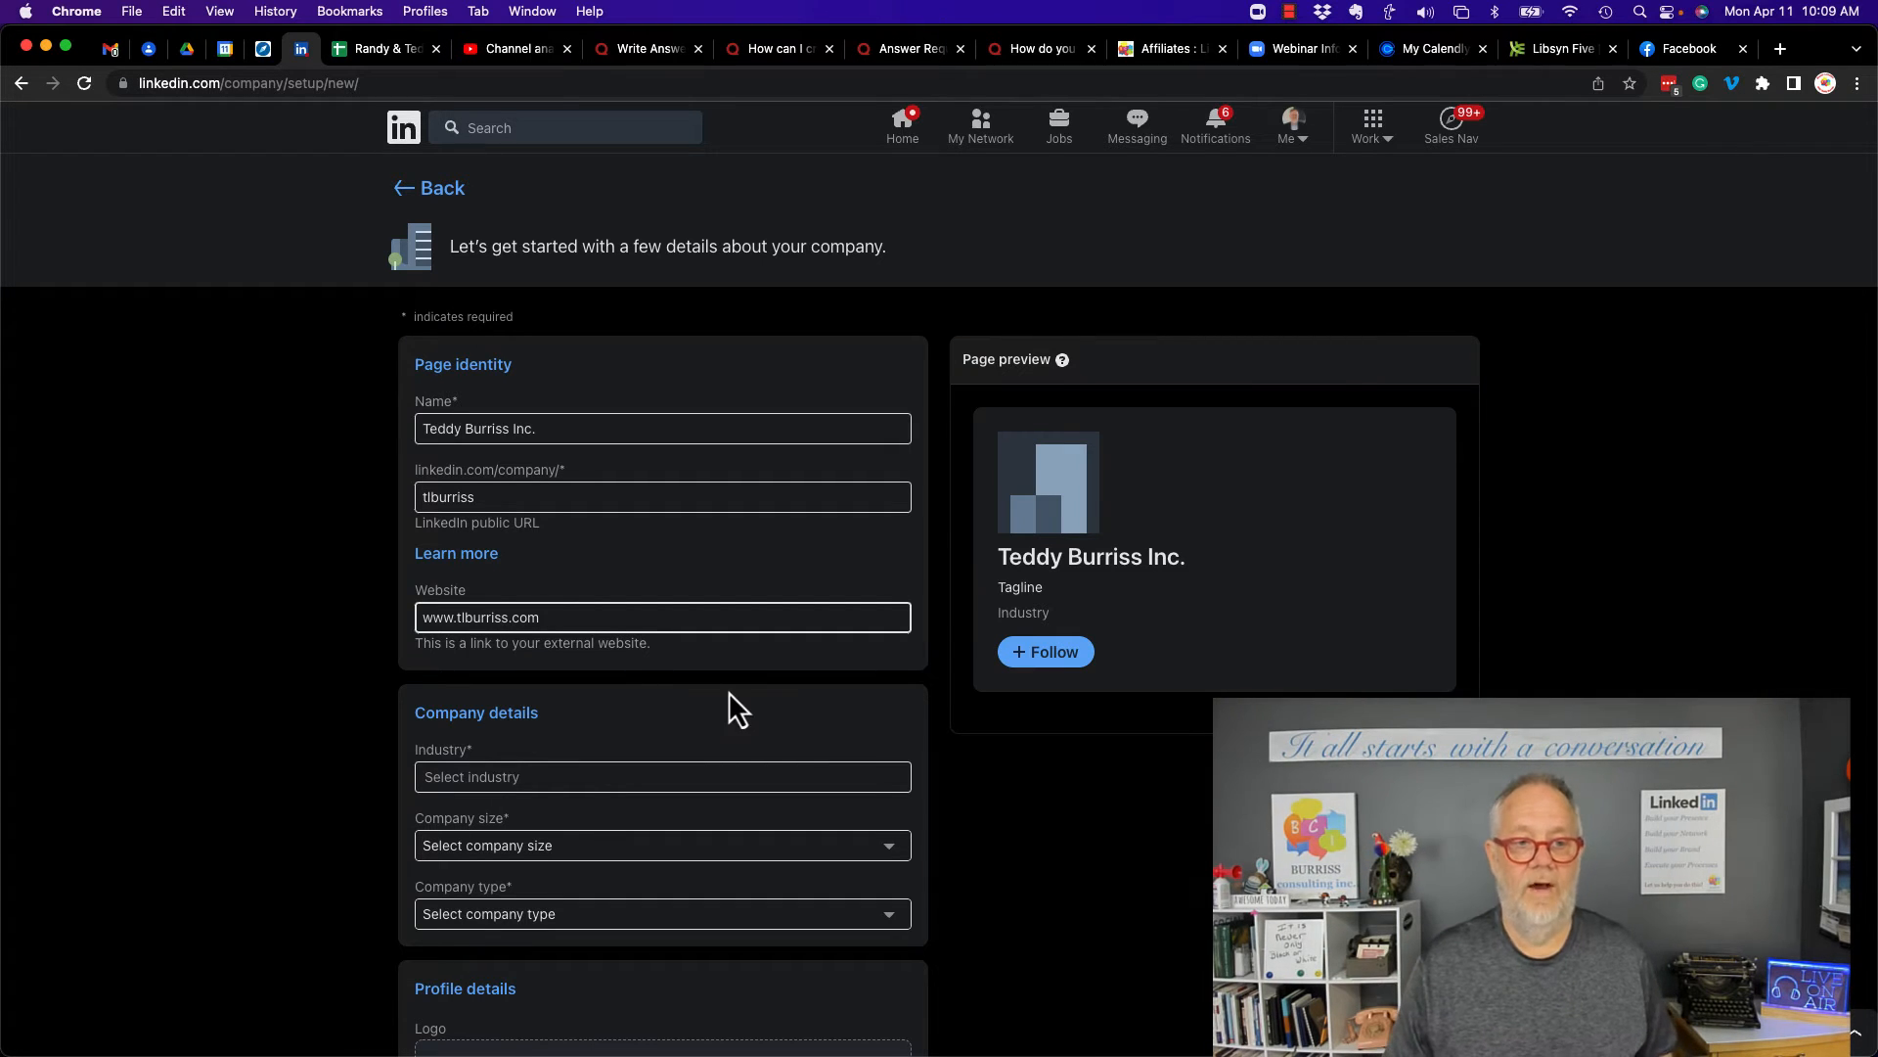
- Set the industry to Professional Services by searching for prof
scroll(729, 690, "down", 5)
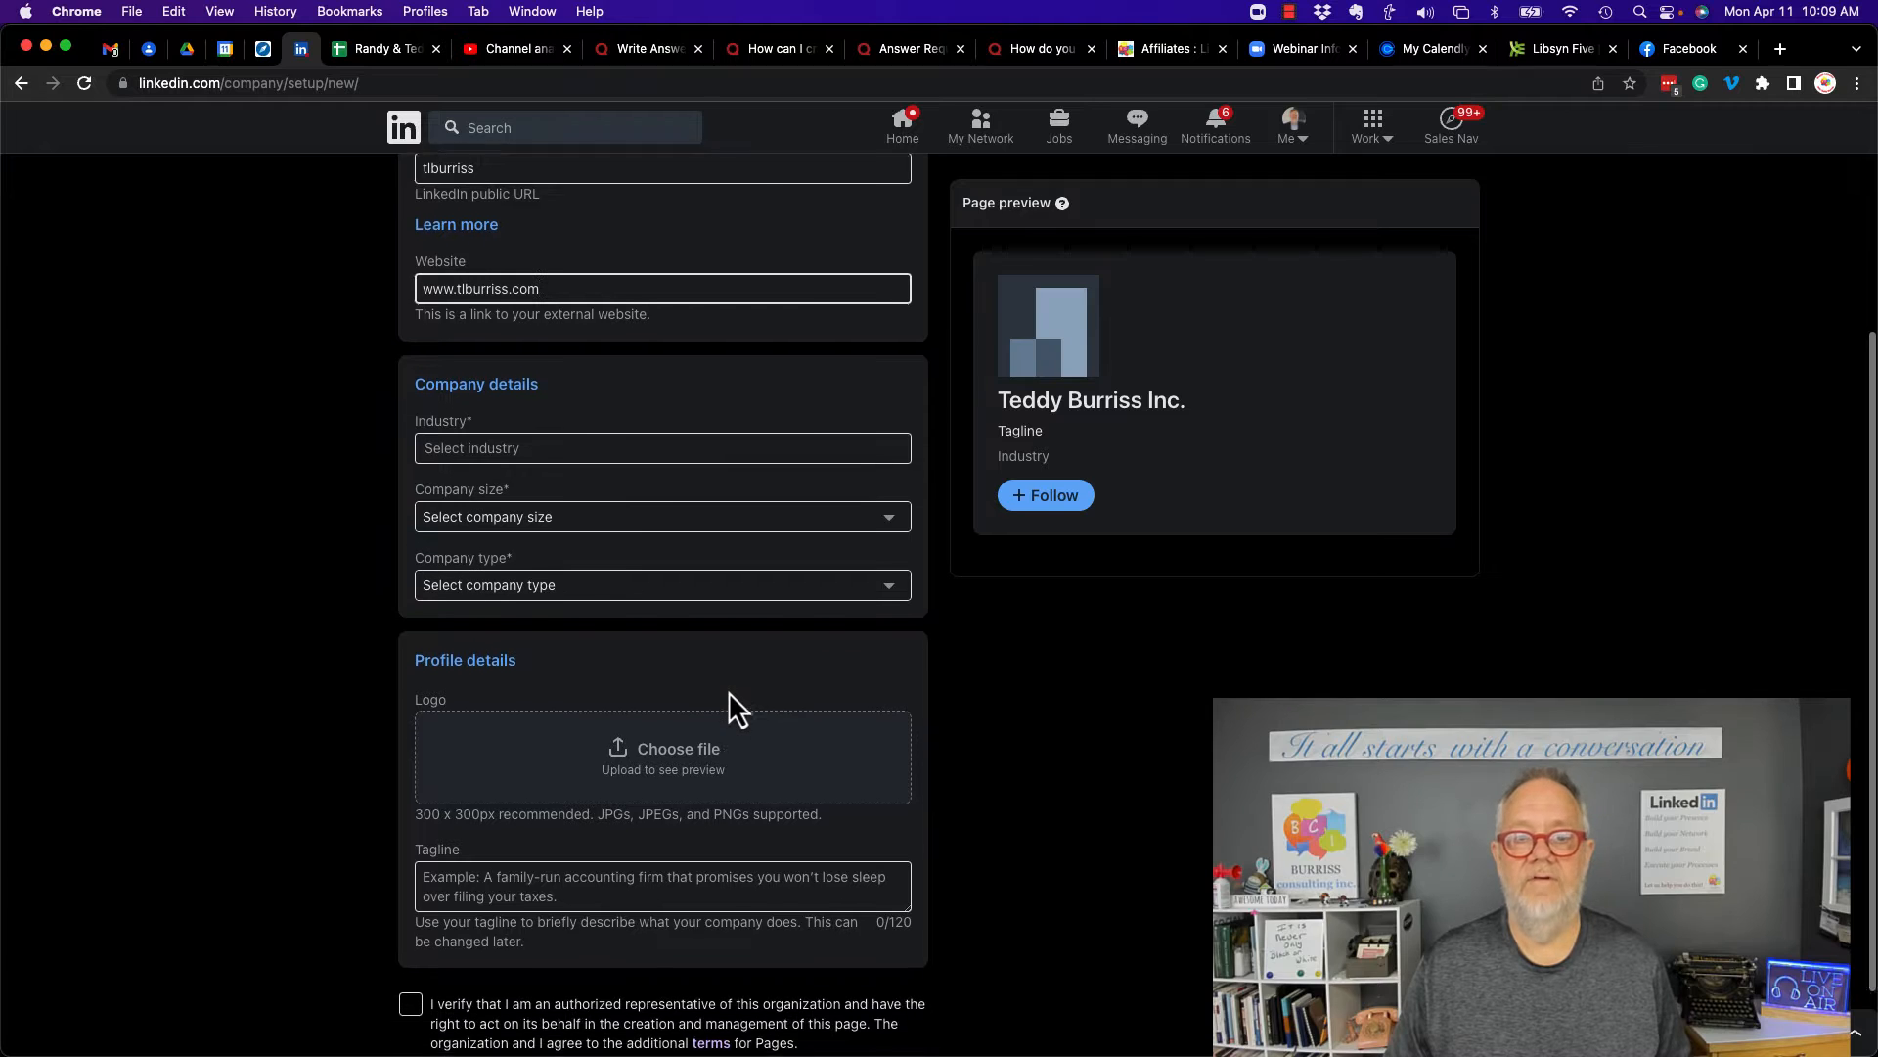
left_click(538, 420)
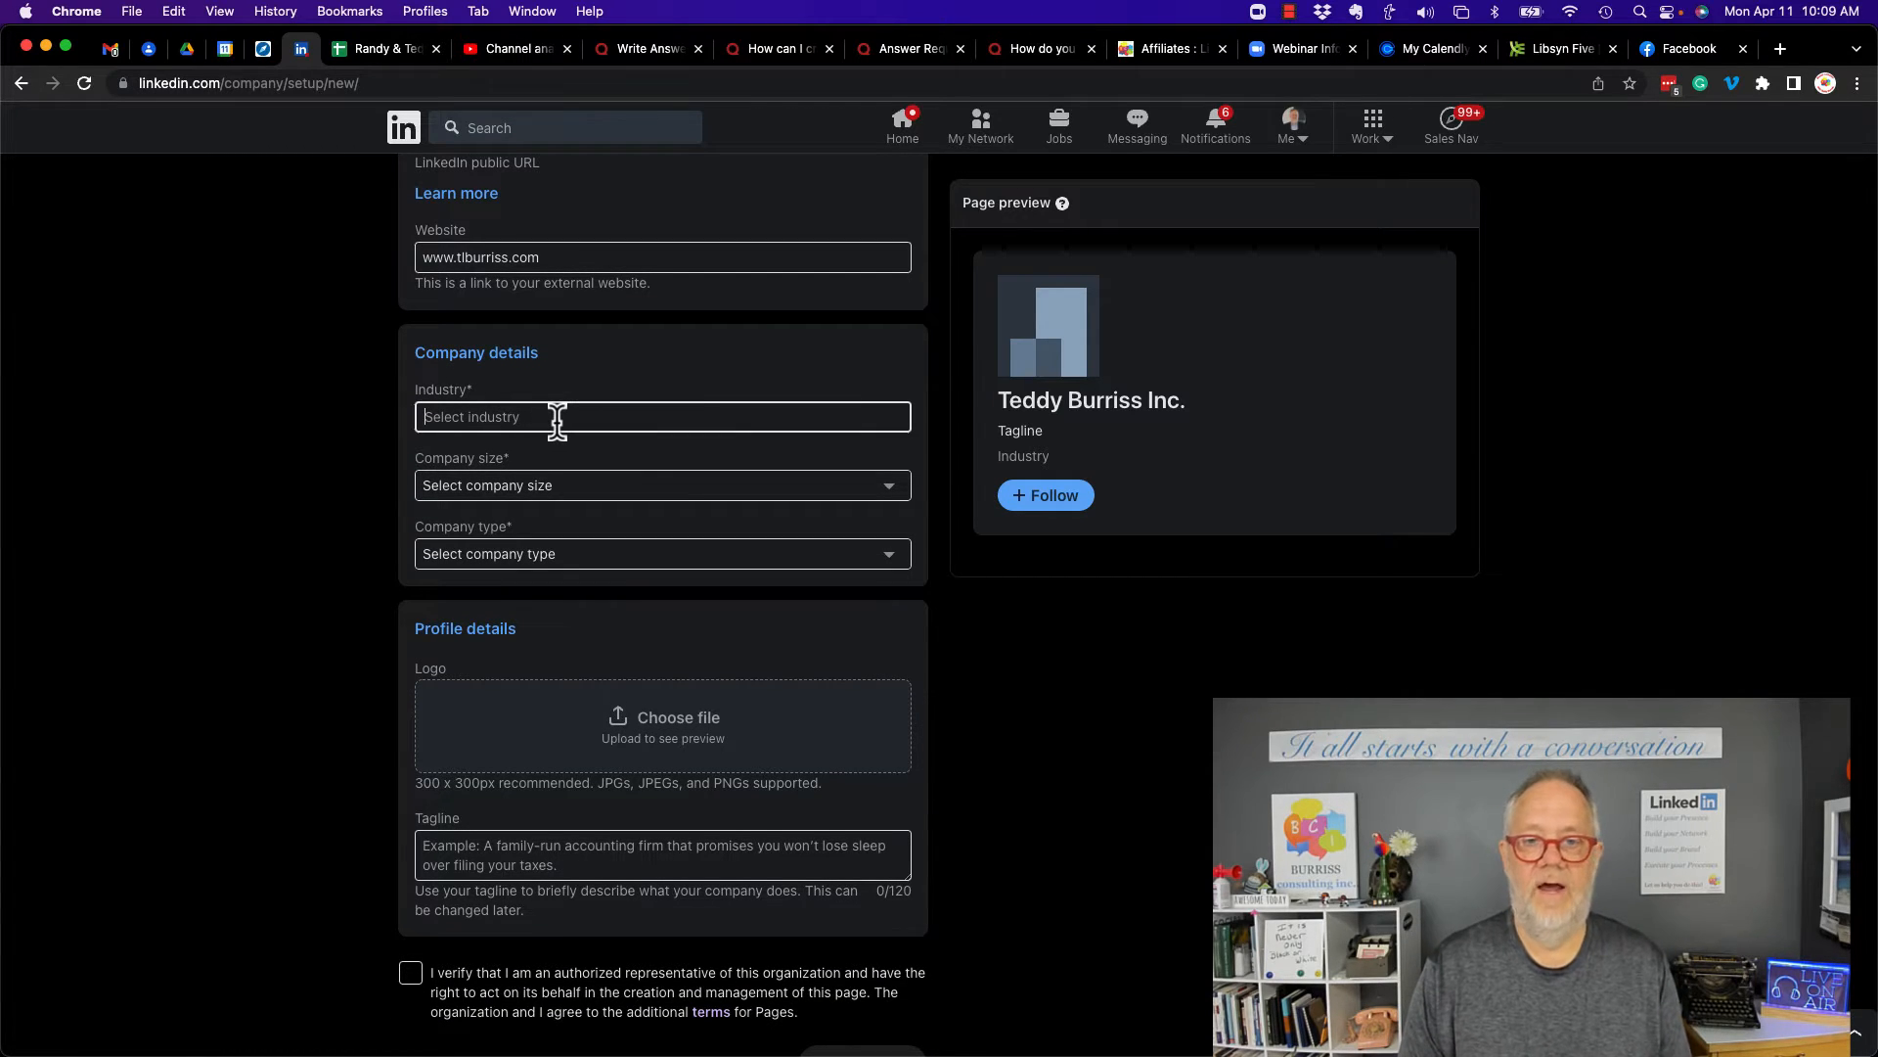
type("prof")
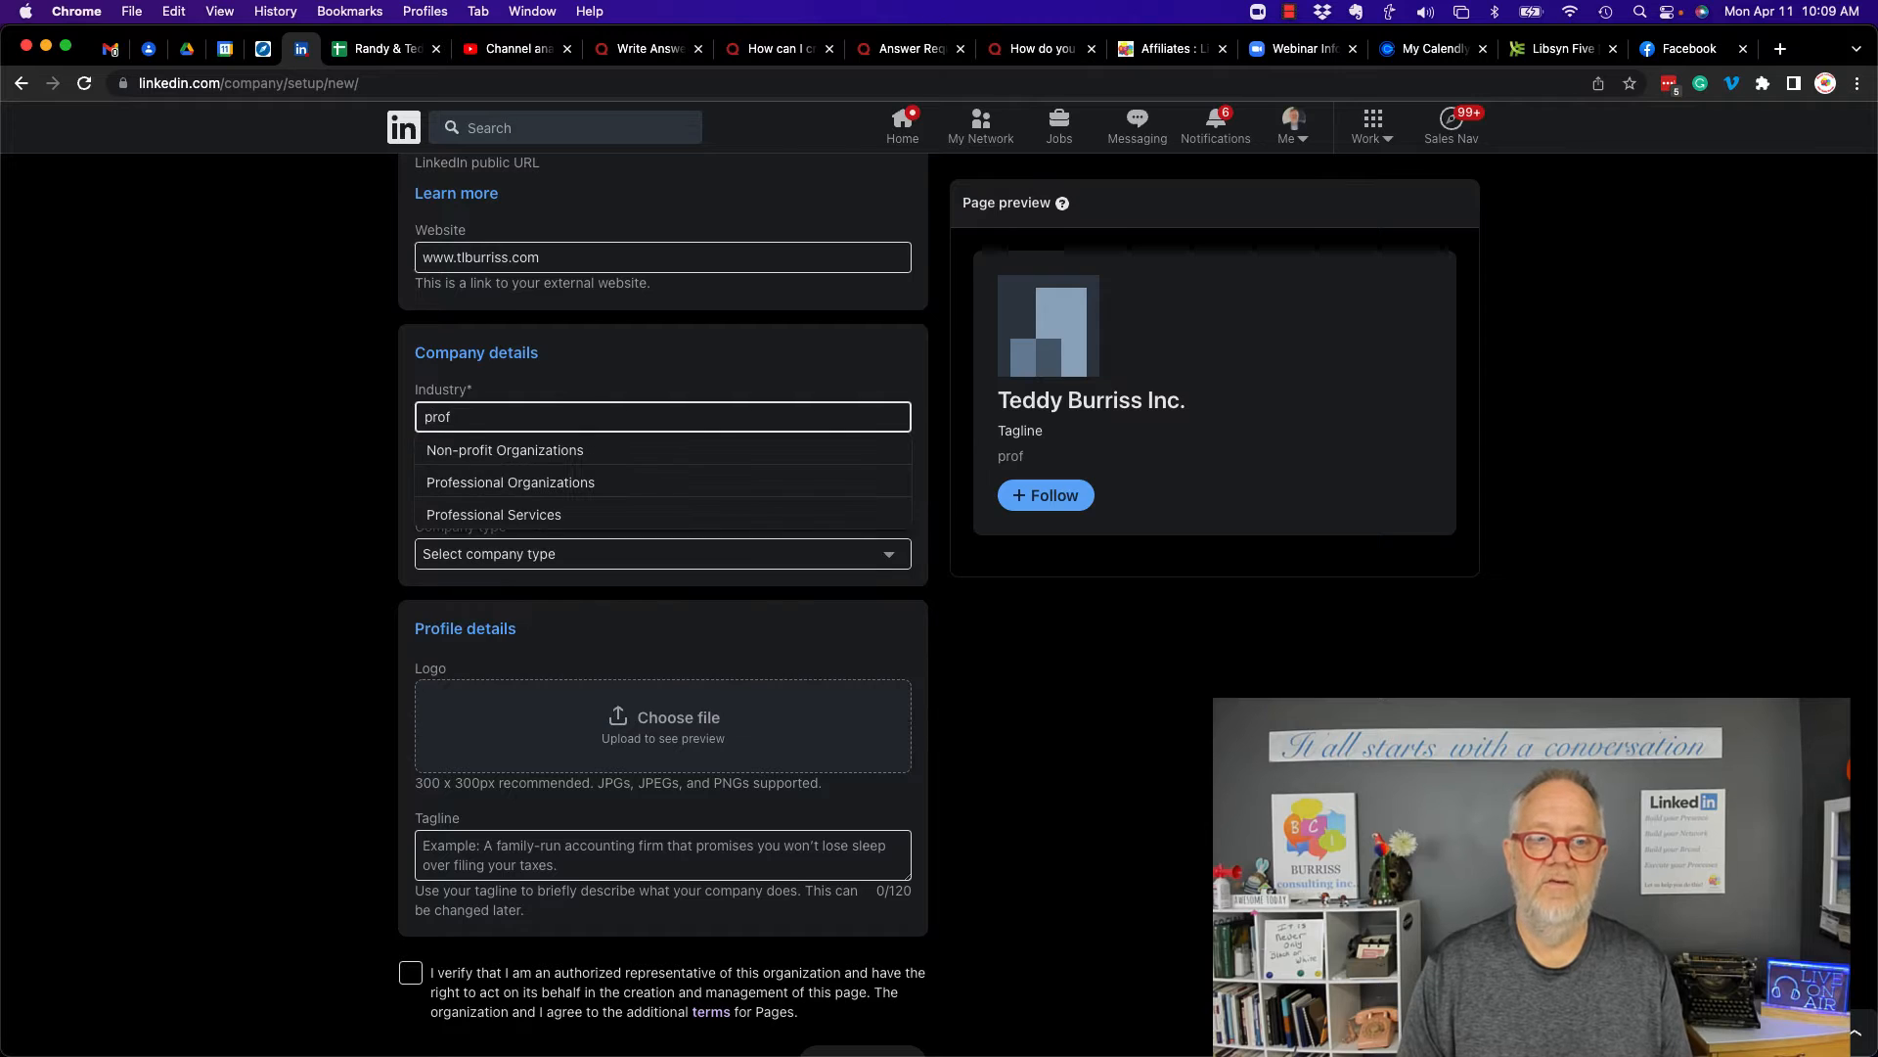
left_click(485, 516)
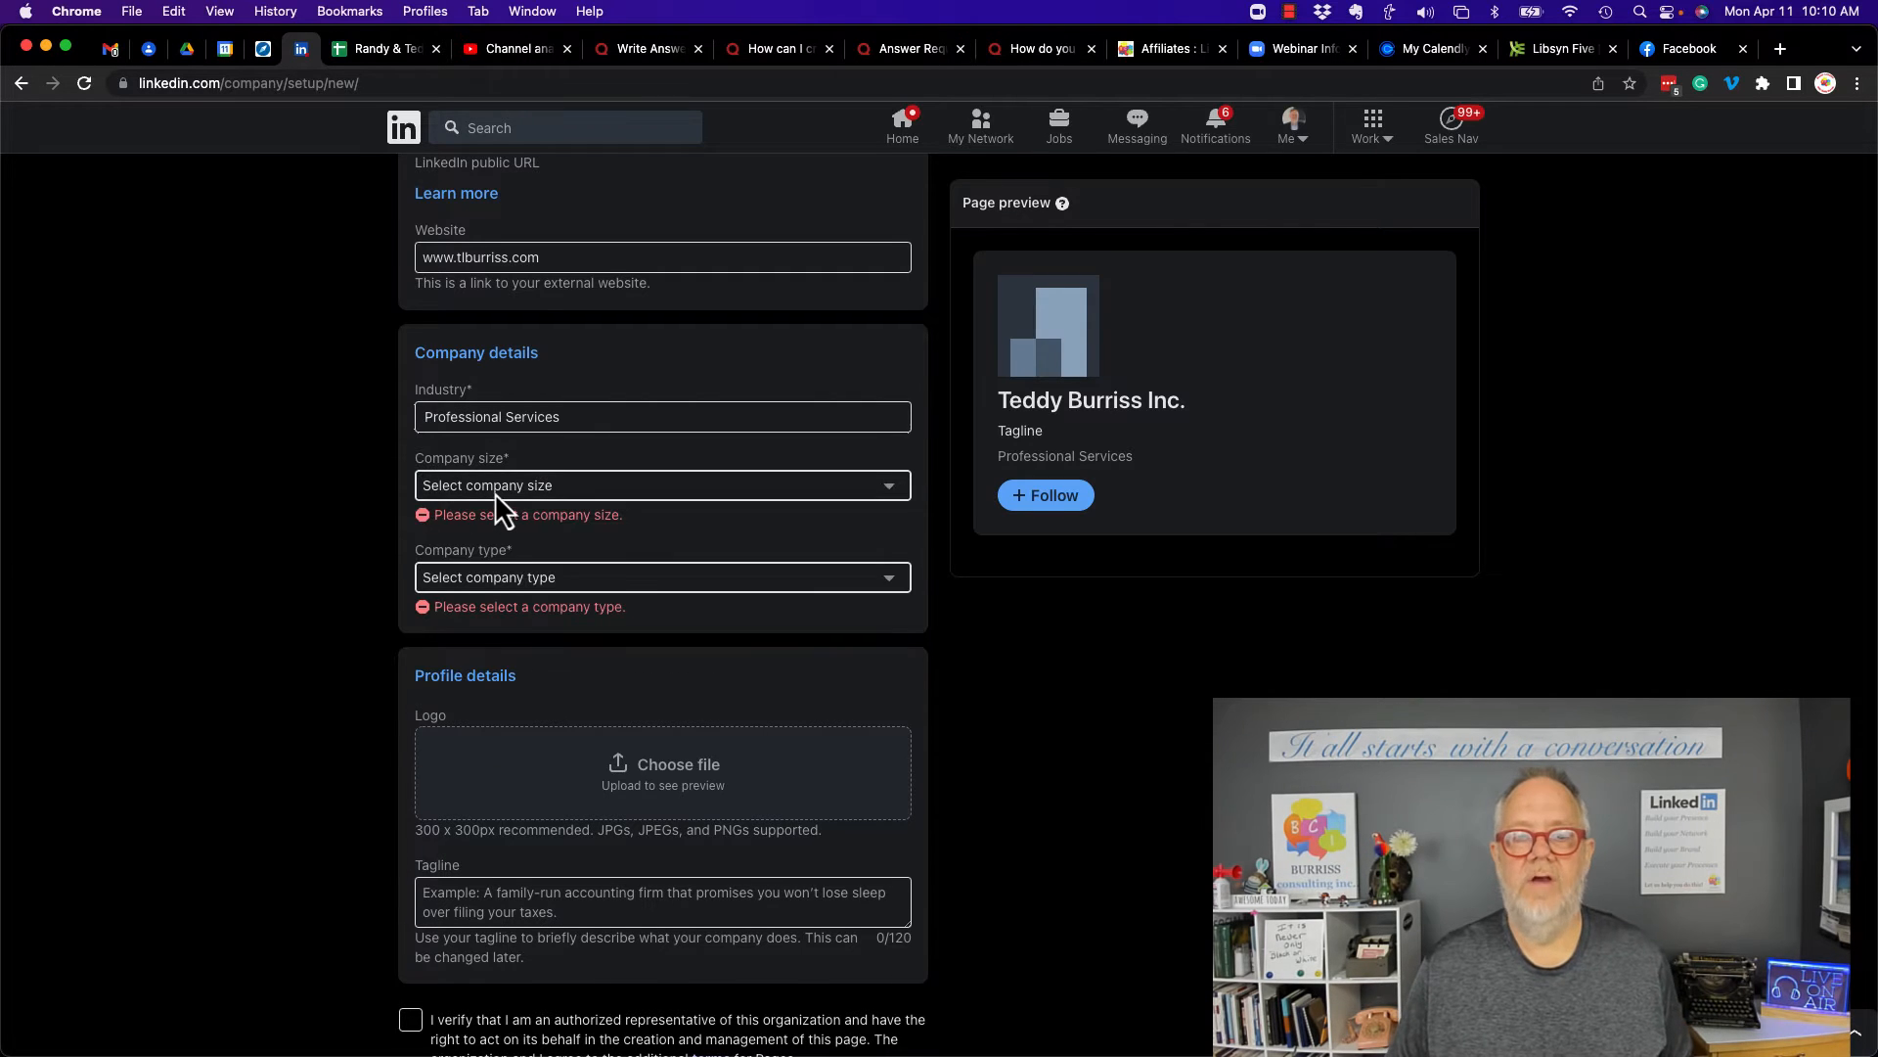
- Set the company size to 2–10 employees and the company type to Privately held
left_click(495, 487)
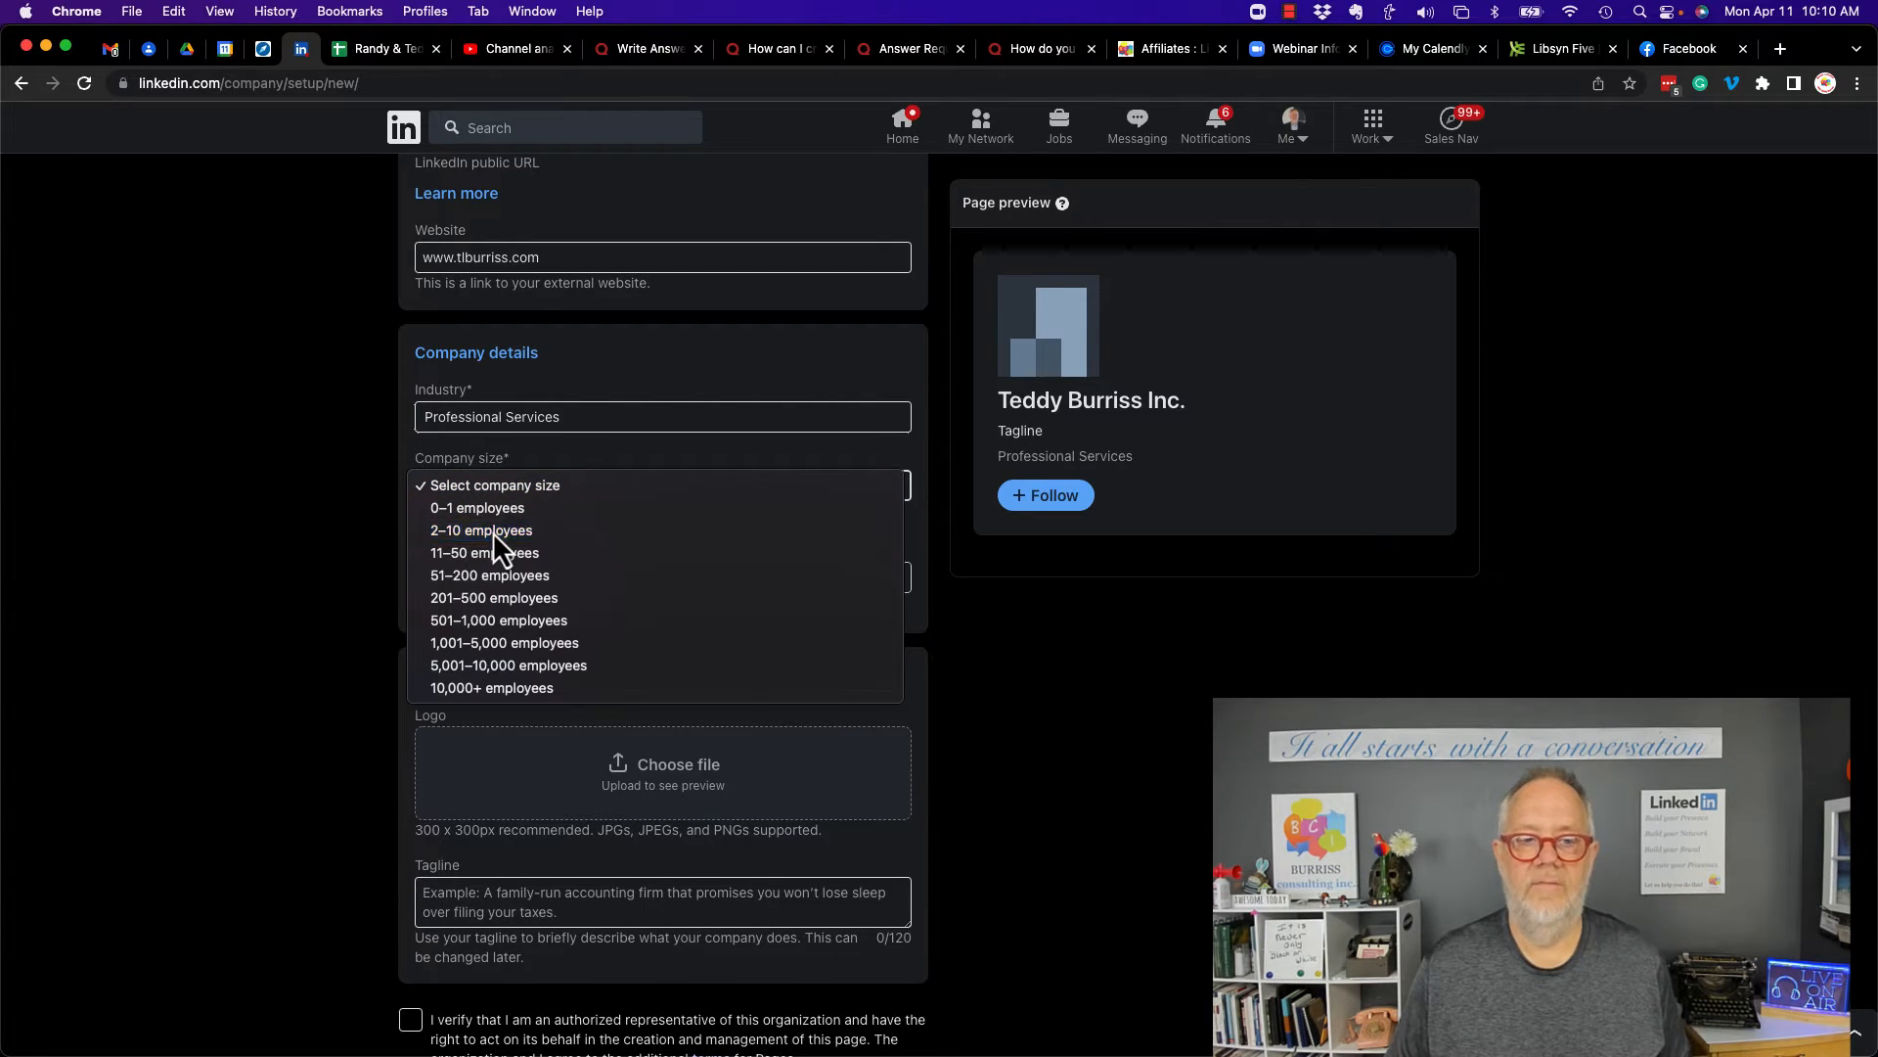
left_click(491, 531)
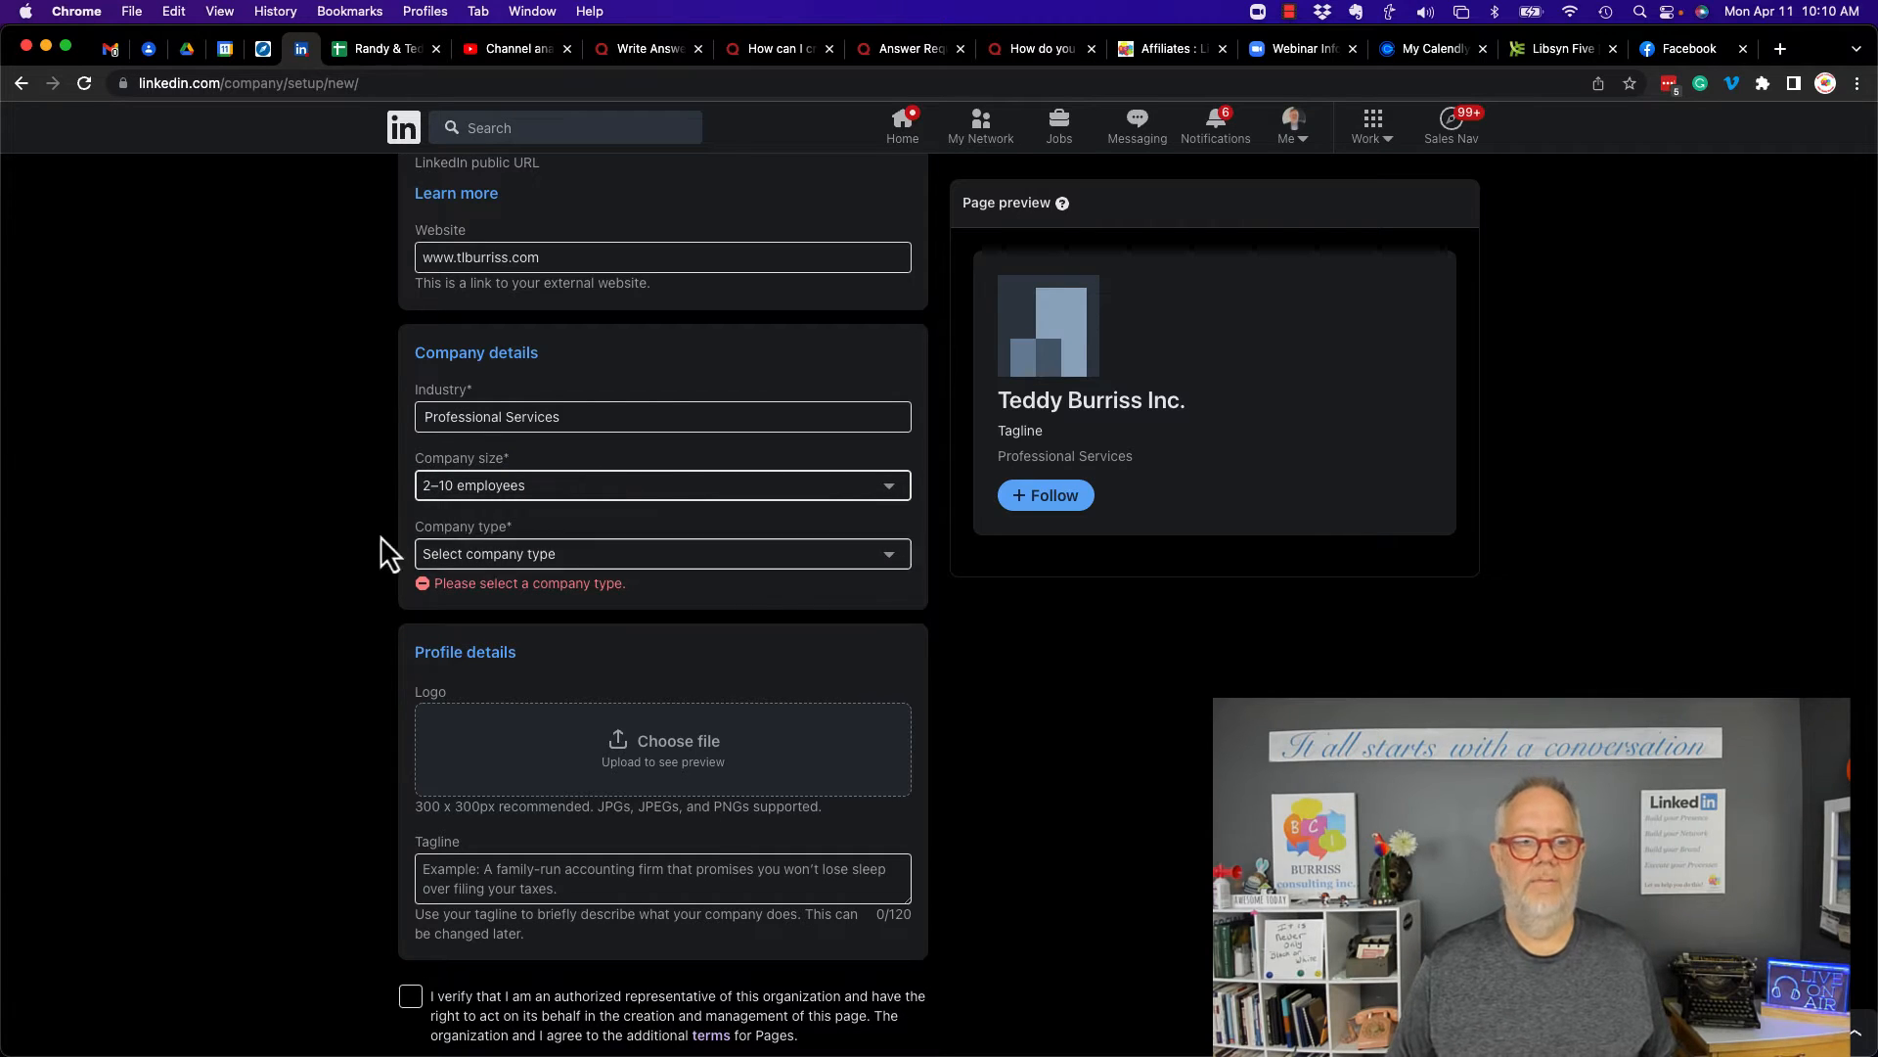
left_click(514, 555)
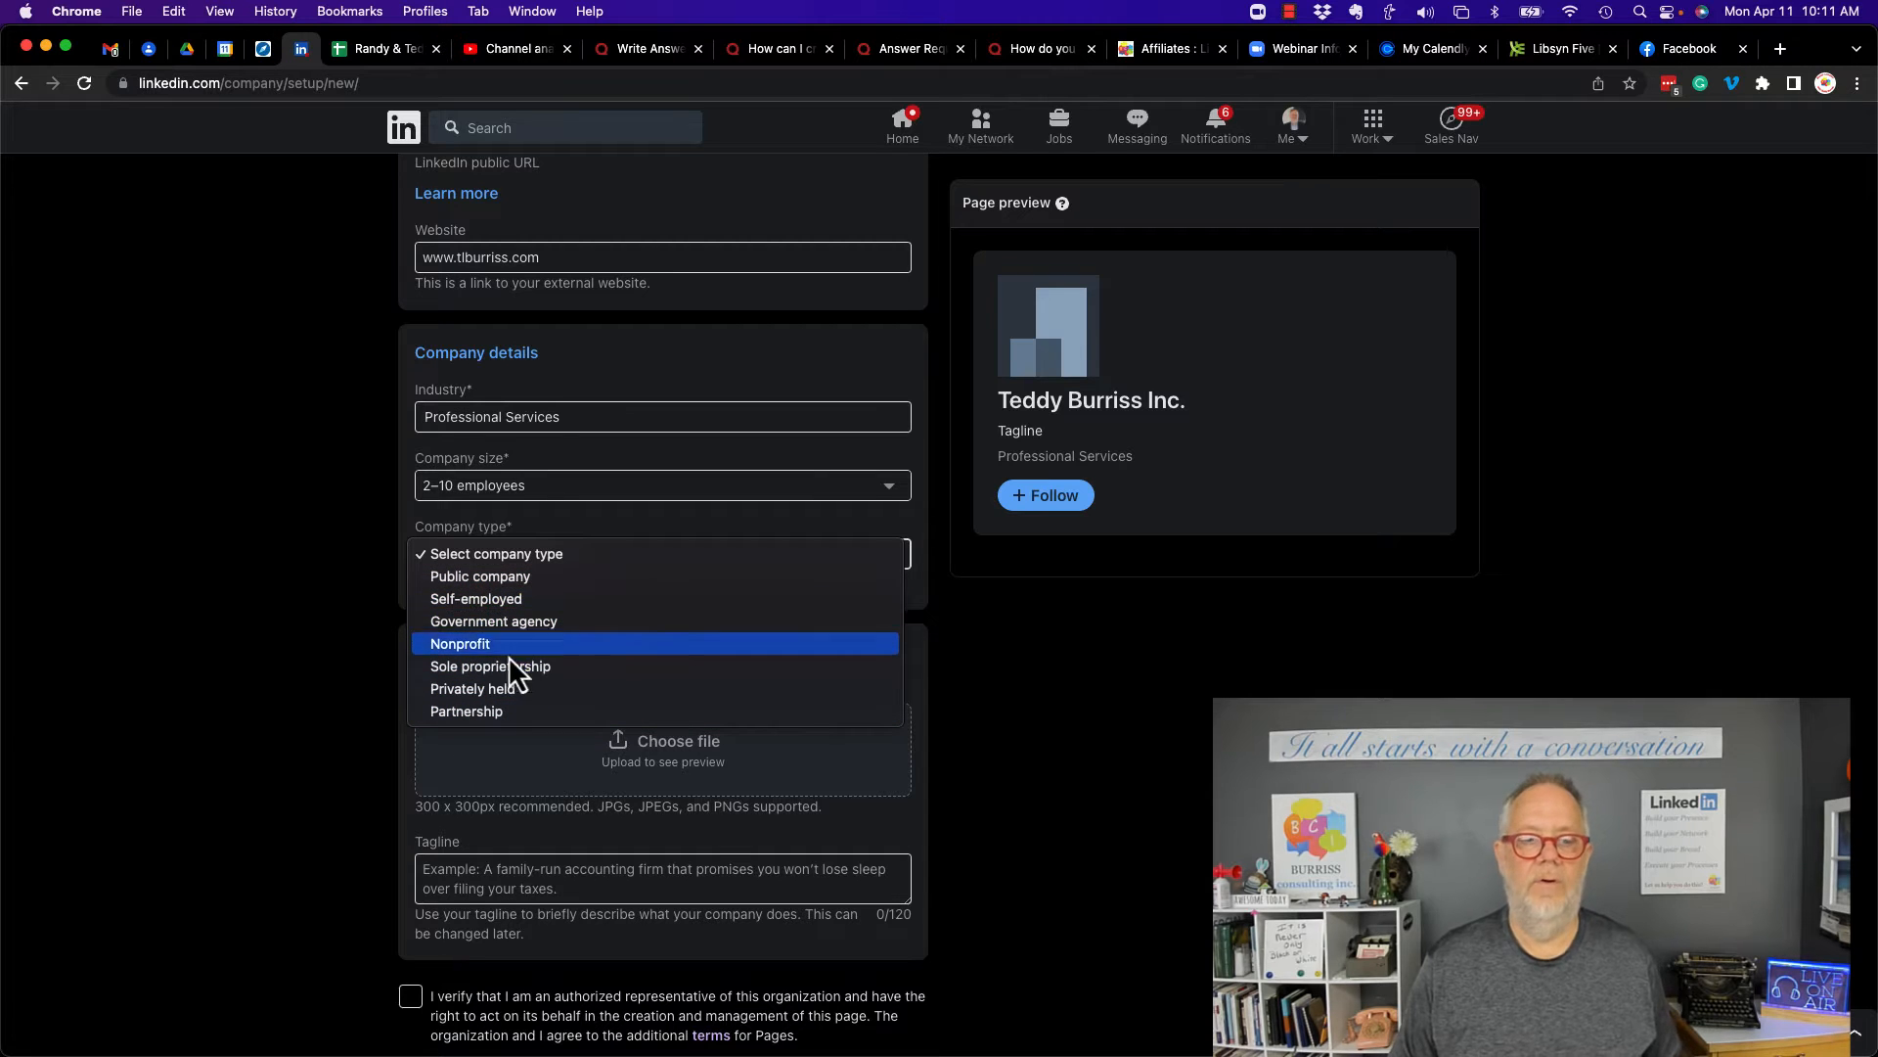
left_click(501, 583)
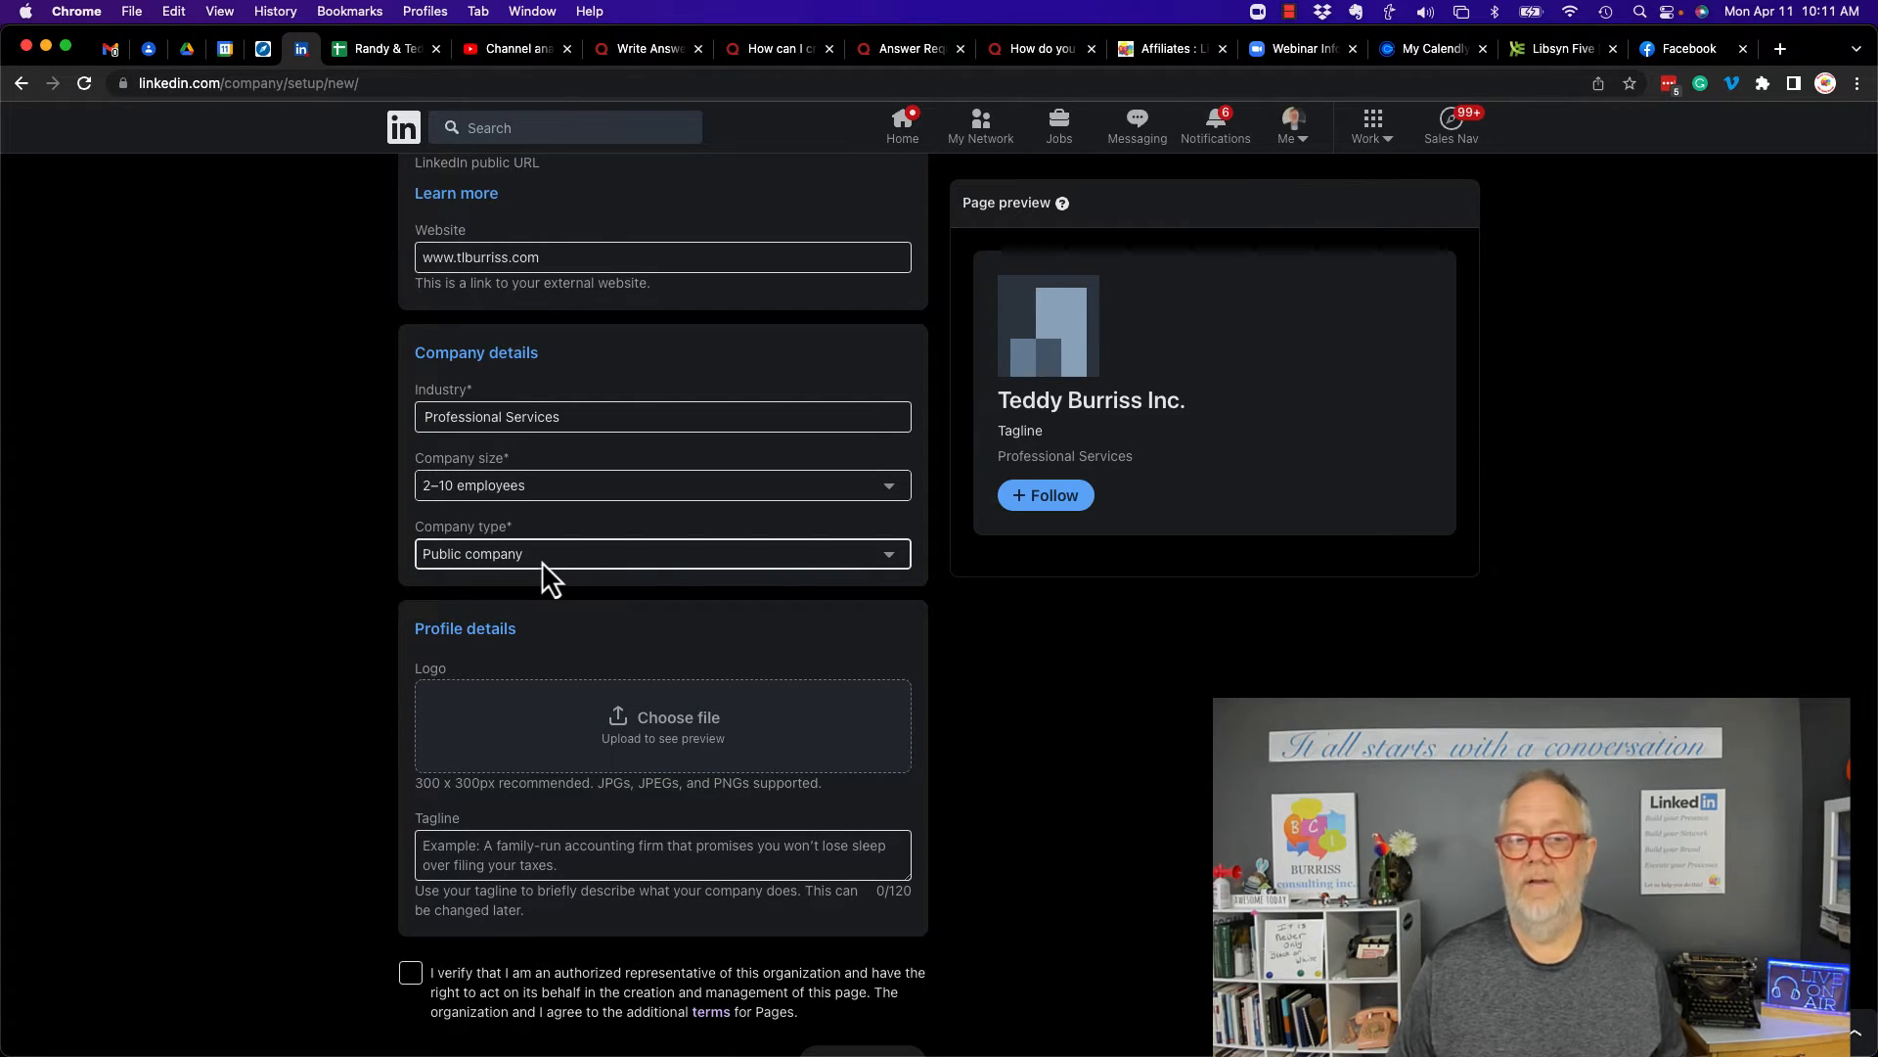
left_click(542, 560)
left_click(607, 662)
- Upload the image 9block-bci.jpg as the page logo
scroll(679, 642, "down", 1)
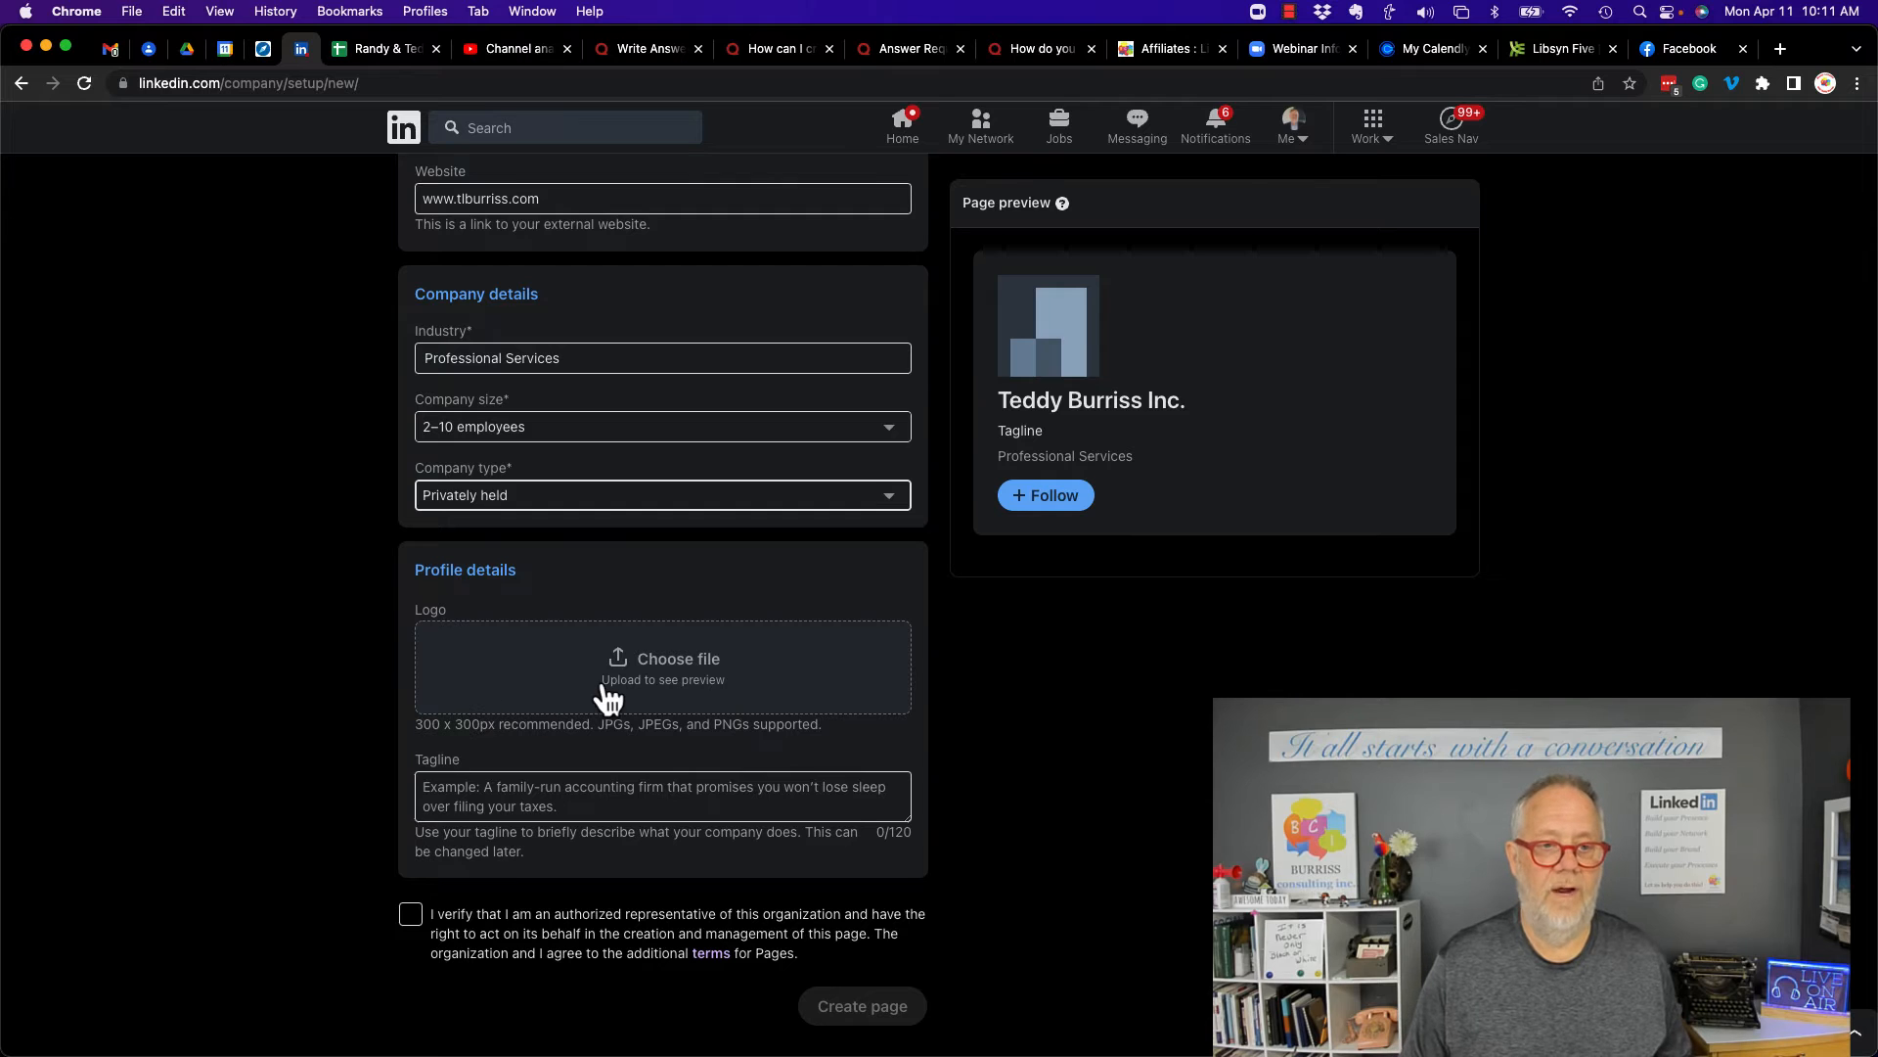
left_click(640, 685)
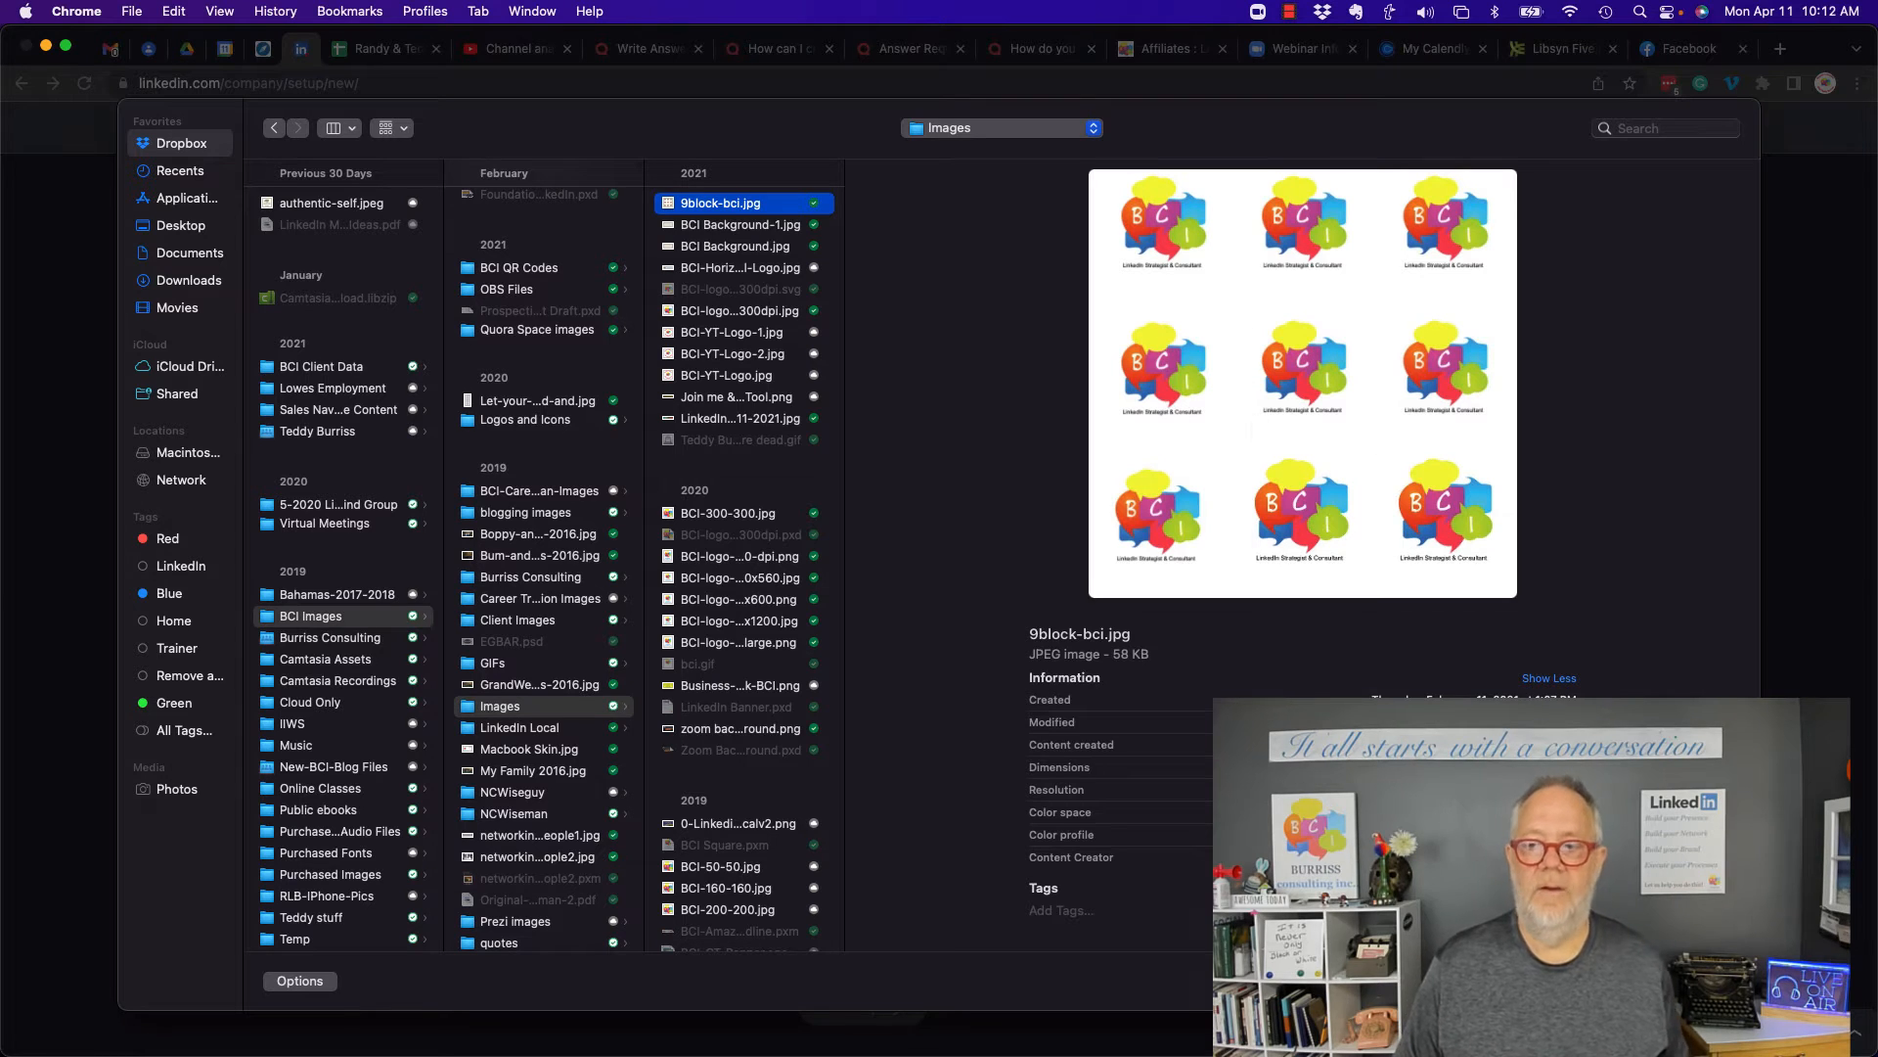
left_click(1714, 980)
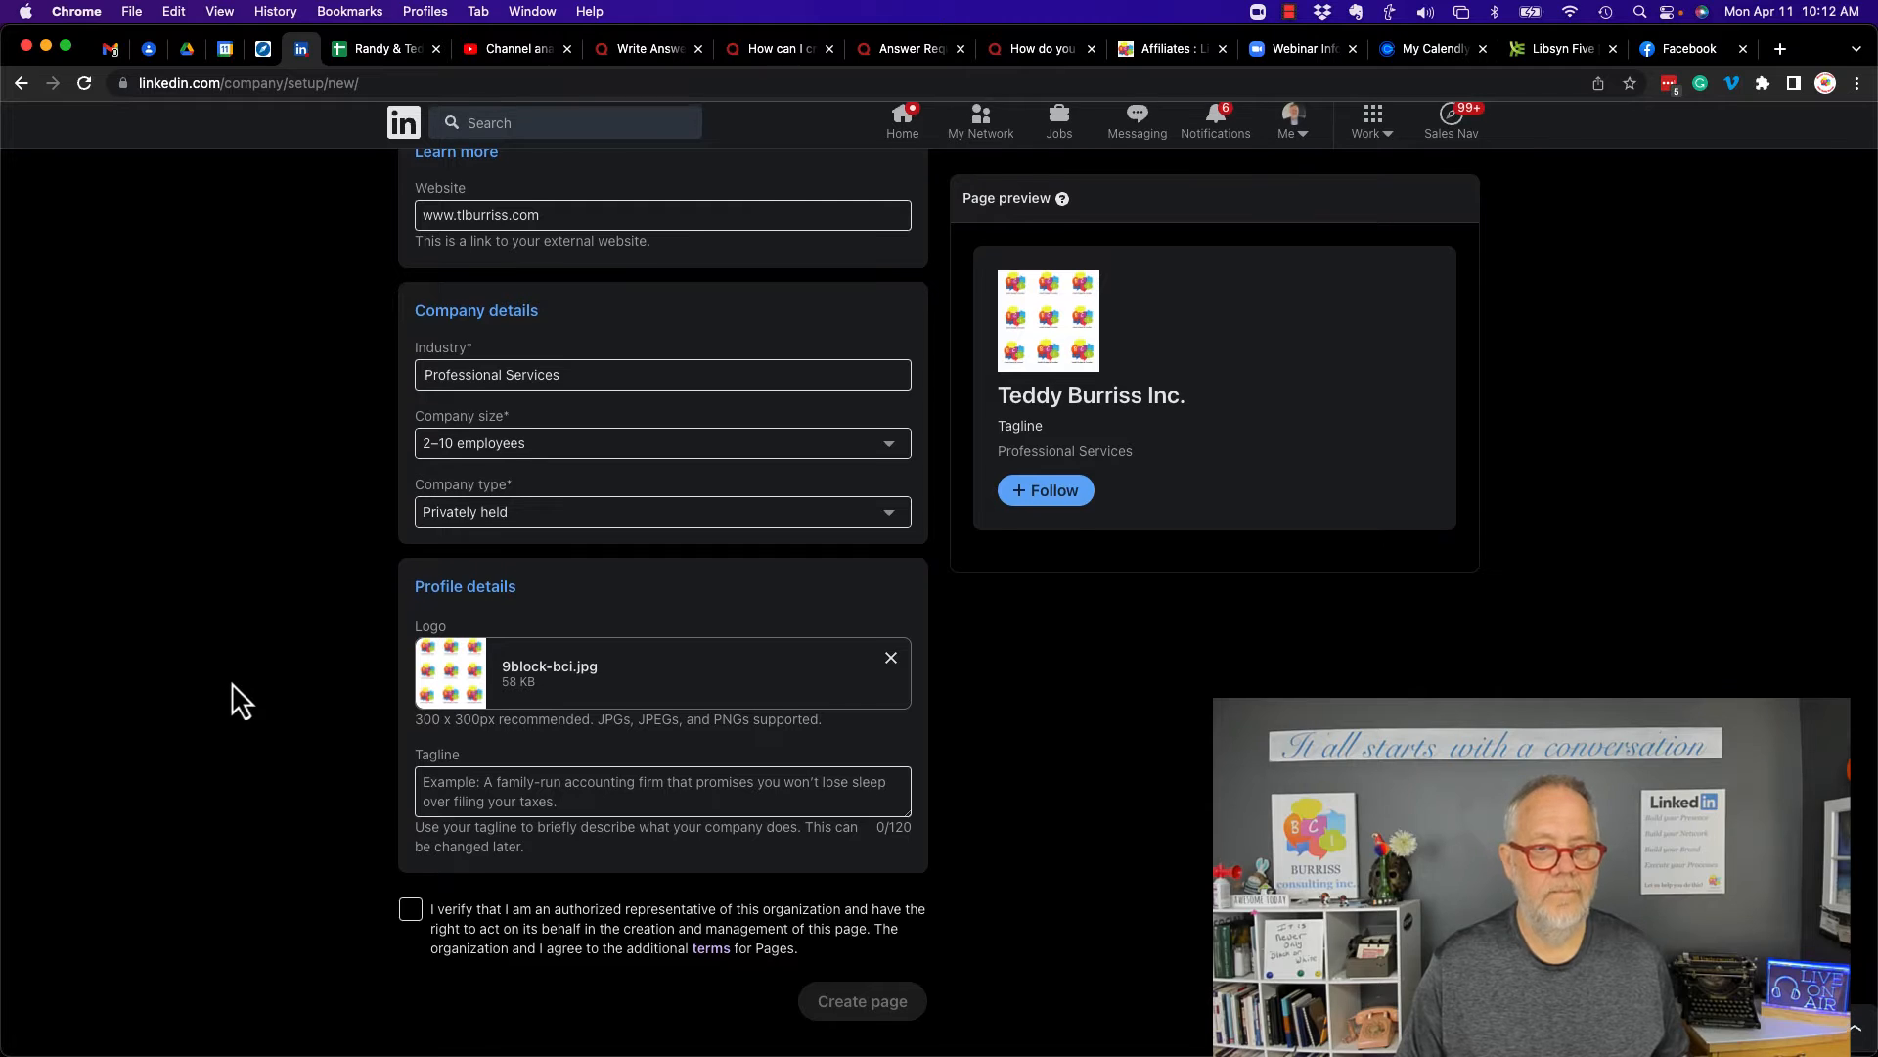
- Paste the tagline "It all starts with a conversation, we help you start or participate in relevant conversations" and end it with a period
left_click(557, 794)
type("It all starts with a conversation, we help you start or participate in relevant conversations")
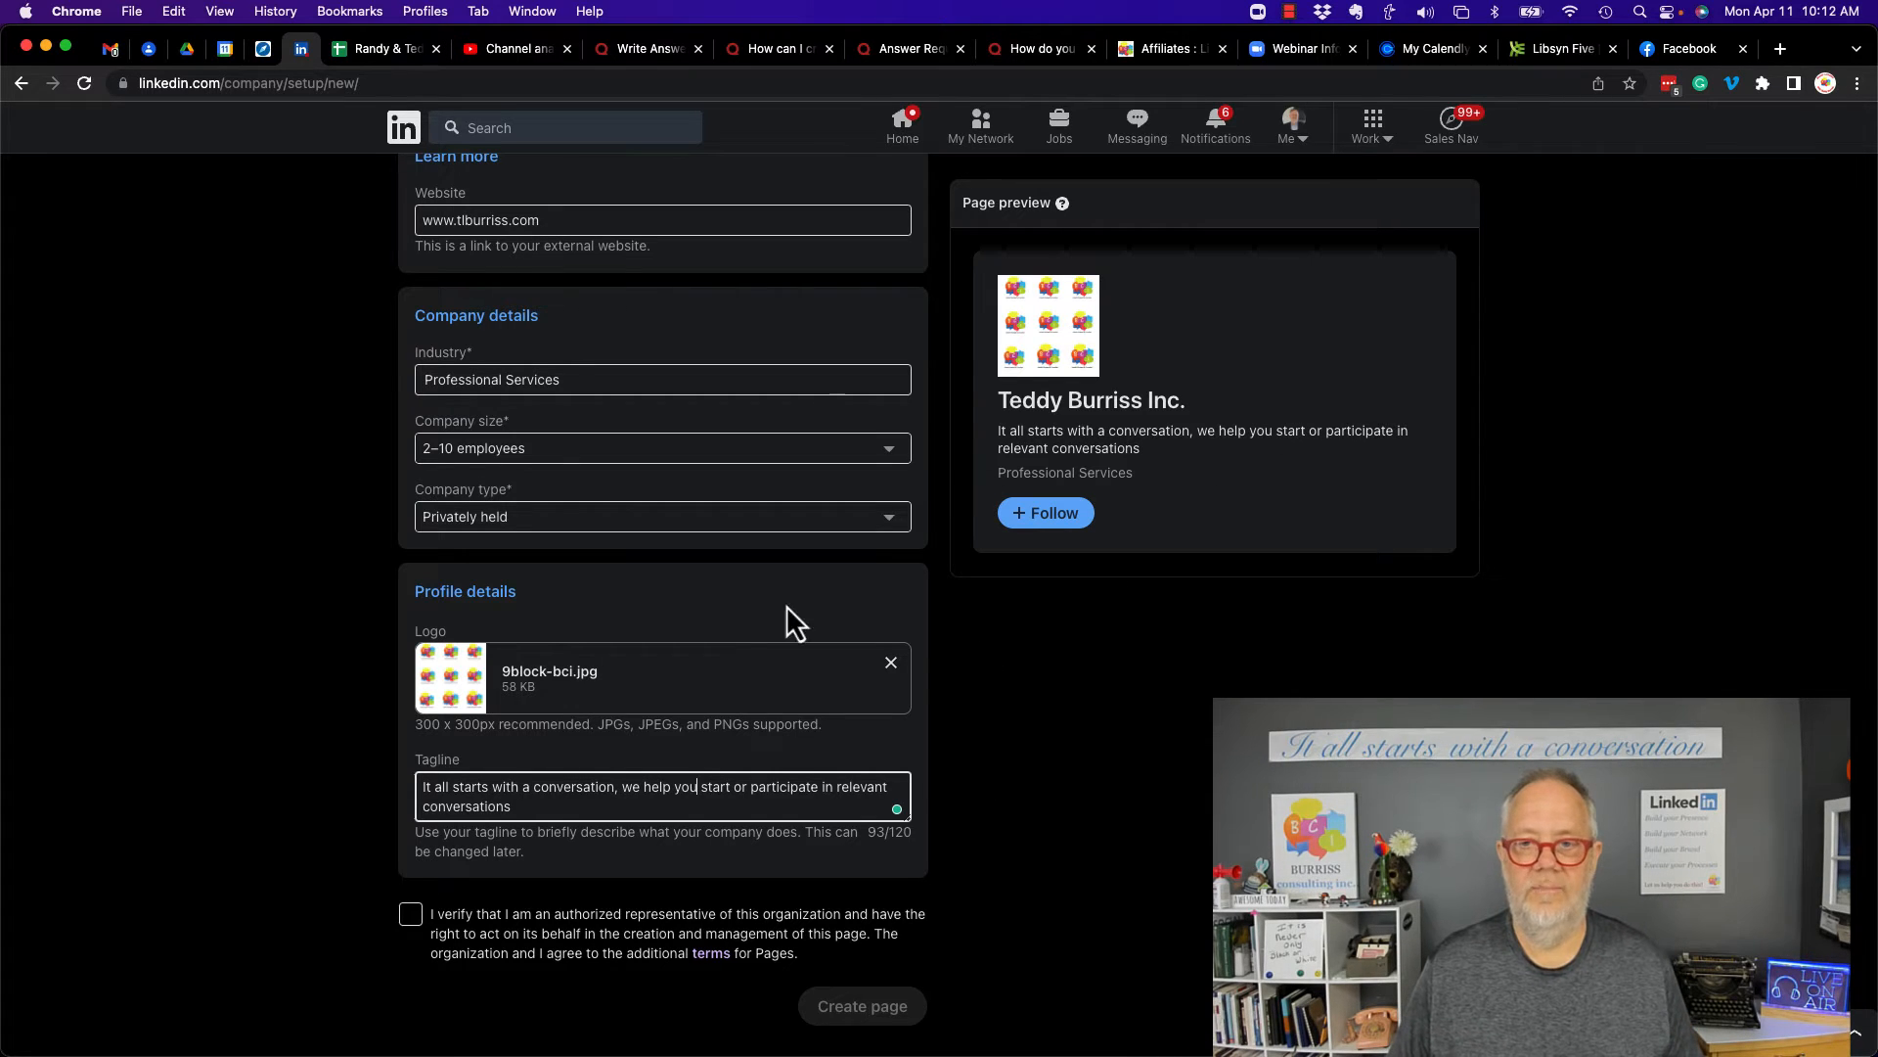
type(".")
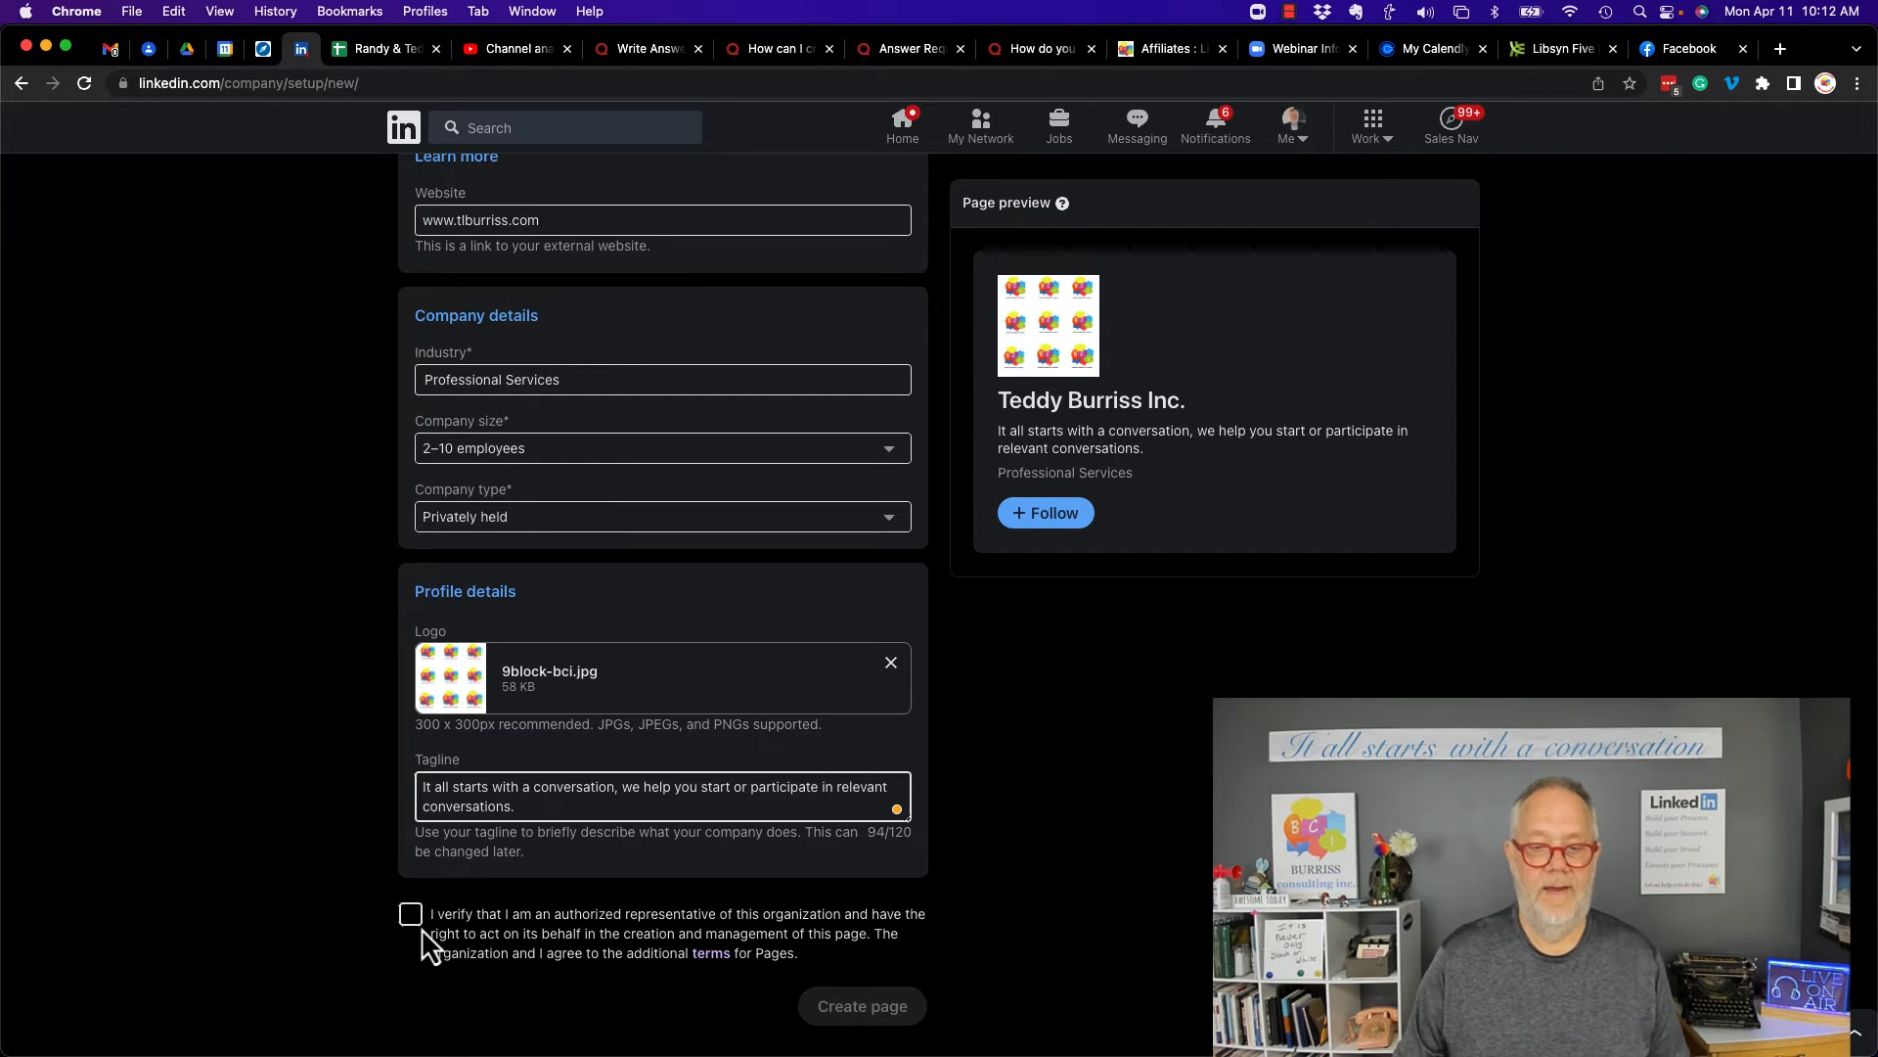
- Confirm being an authorized representative of the organization and create the page
left_click(408, 924)
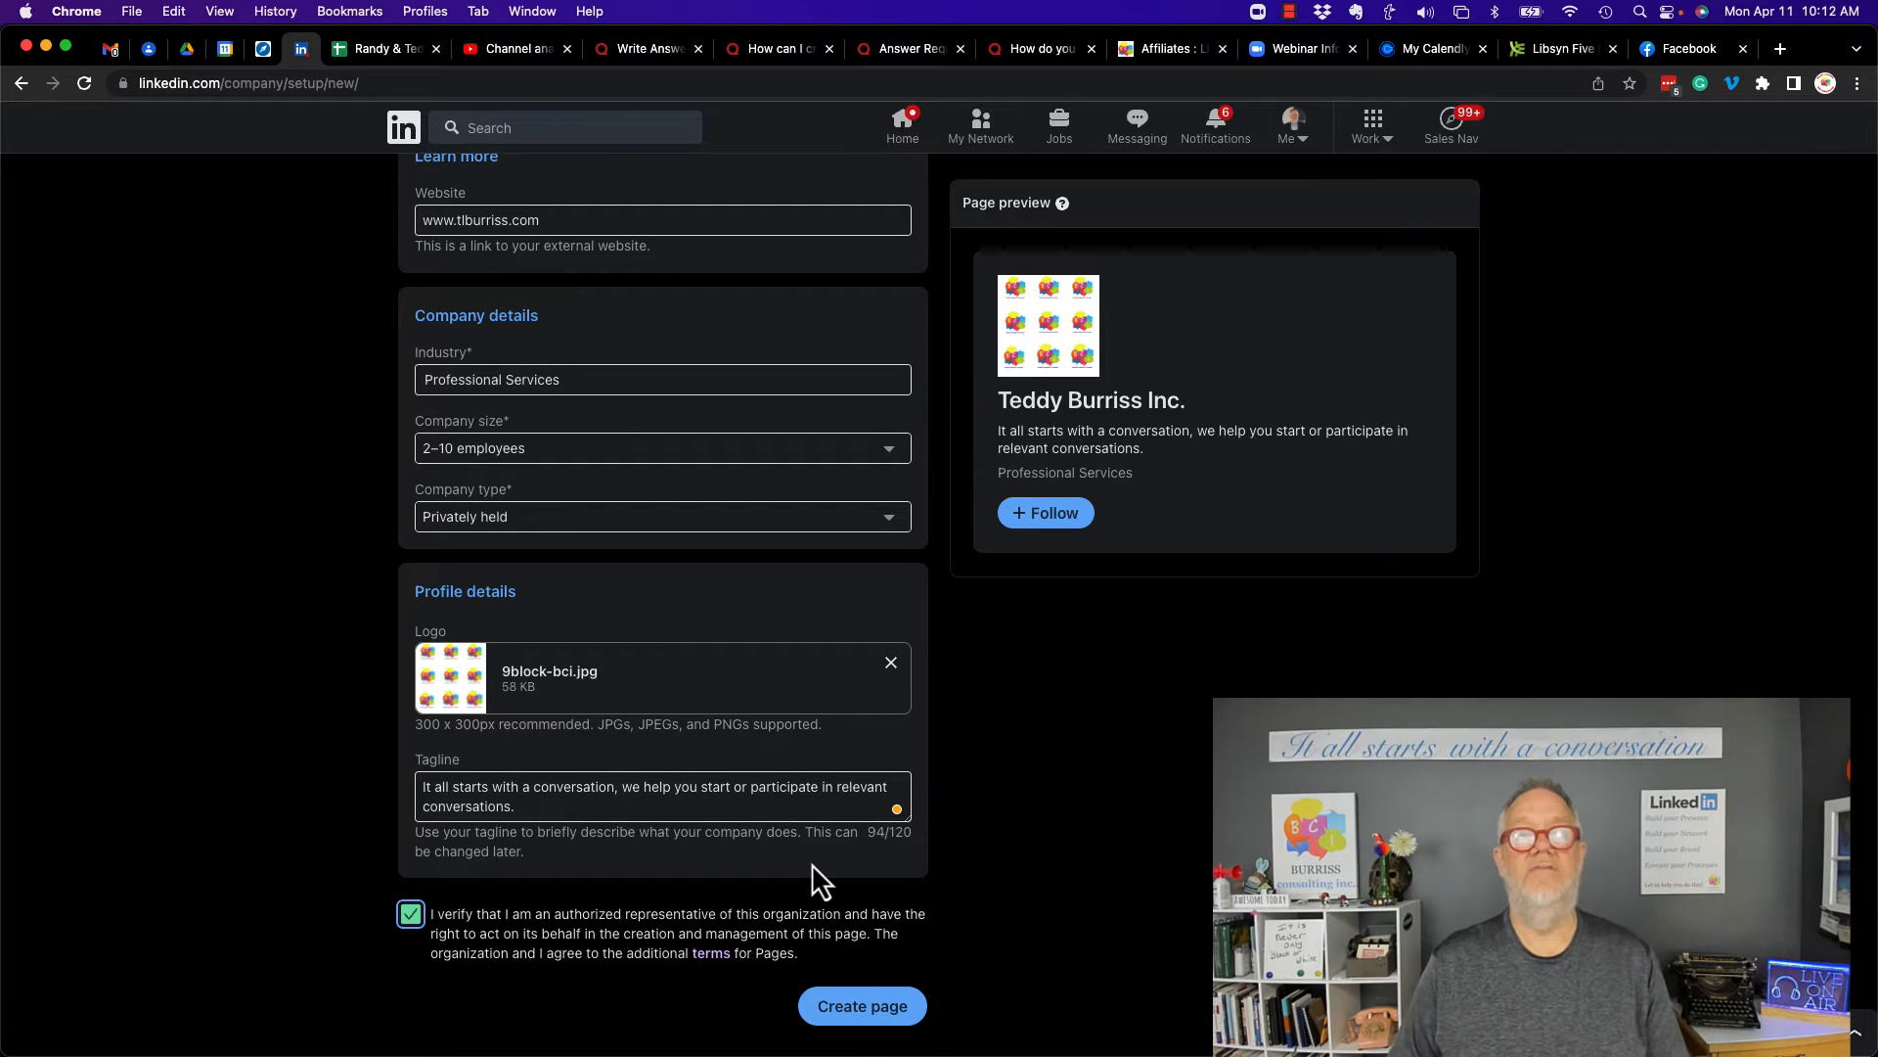
scroll(812, 863, "up", 5)
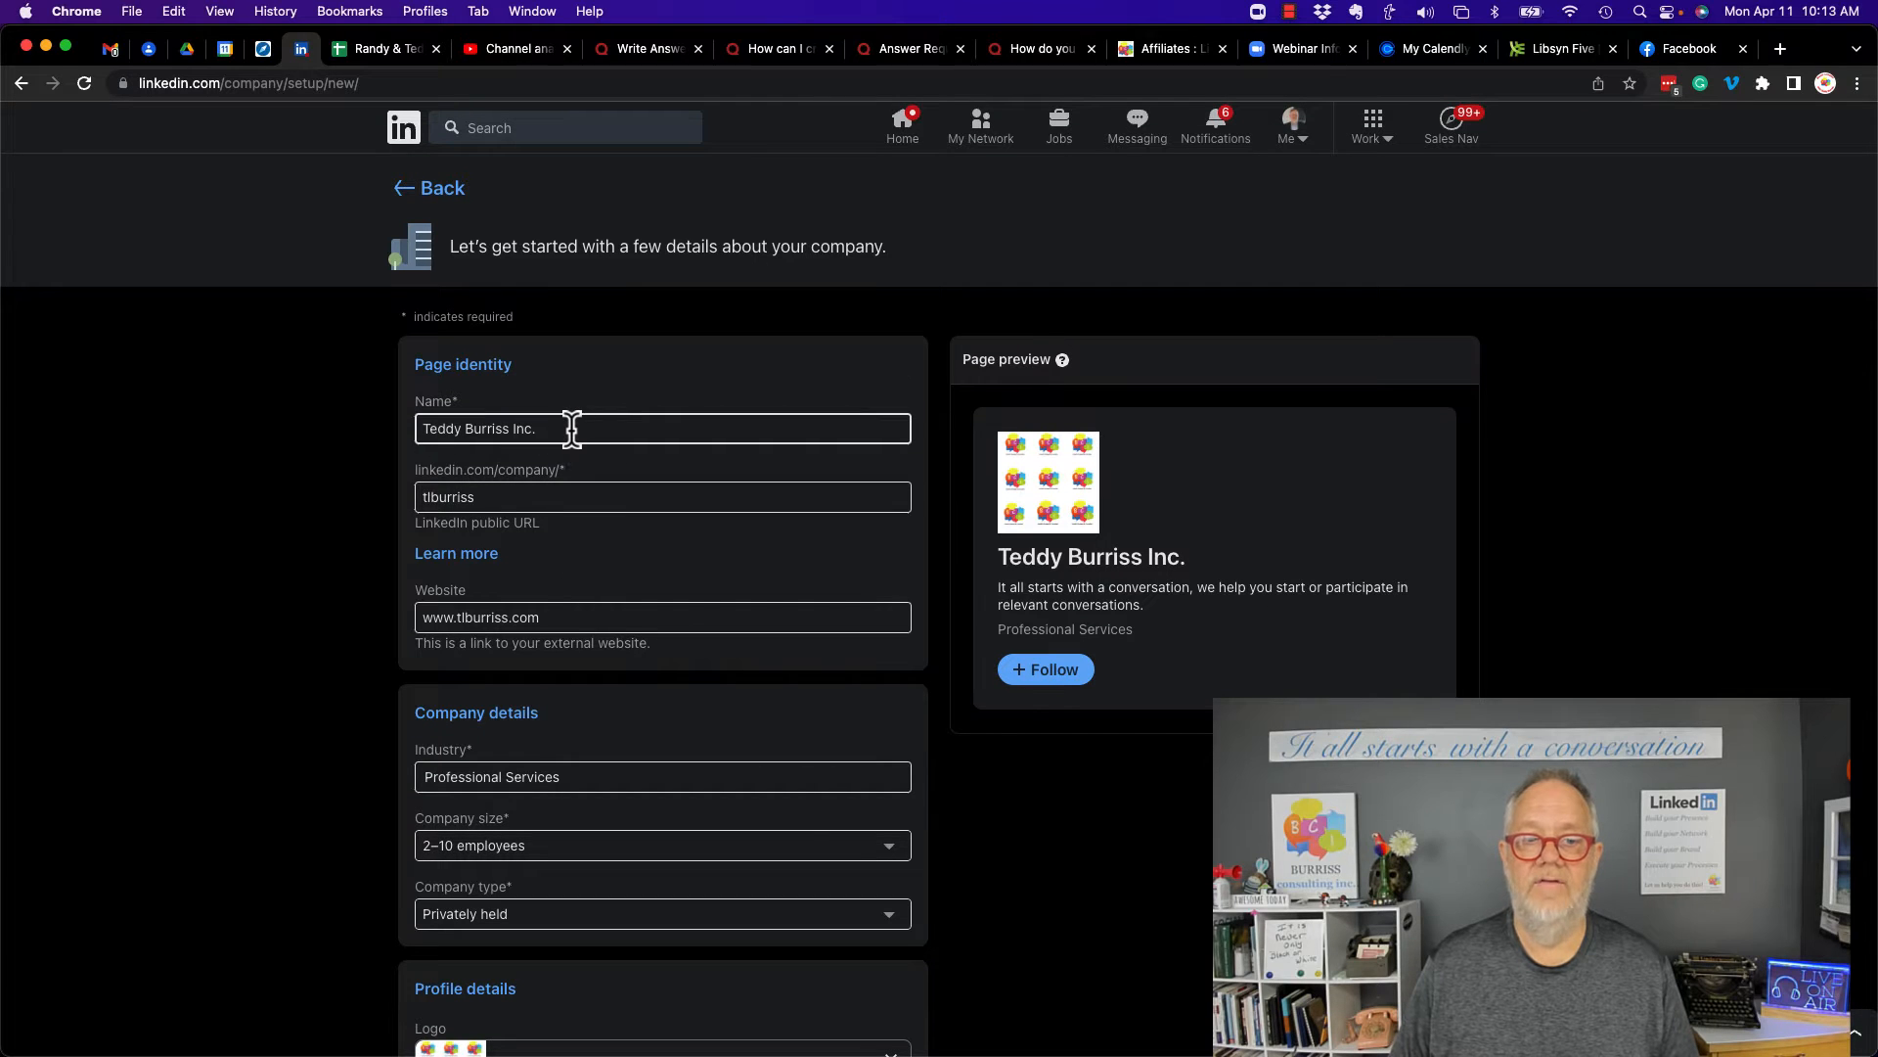
scroll(528, 496, "down", 3)
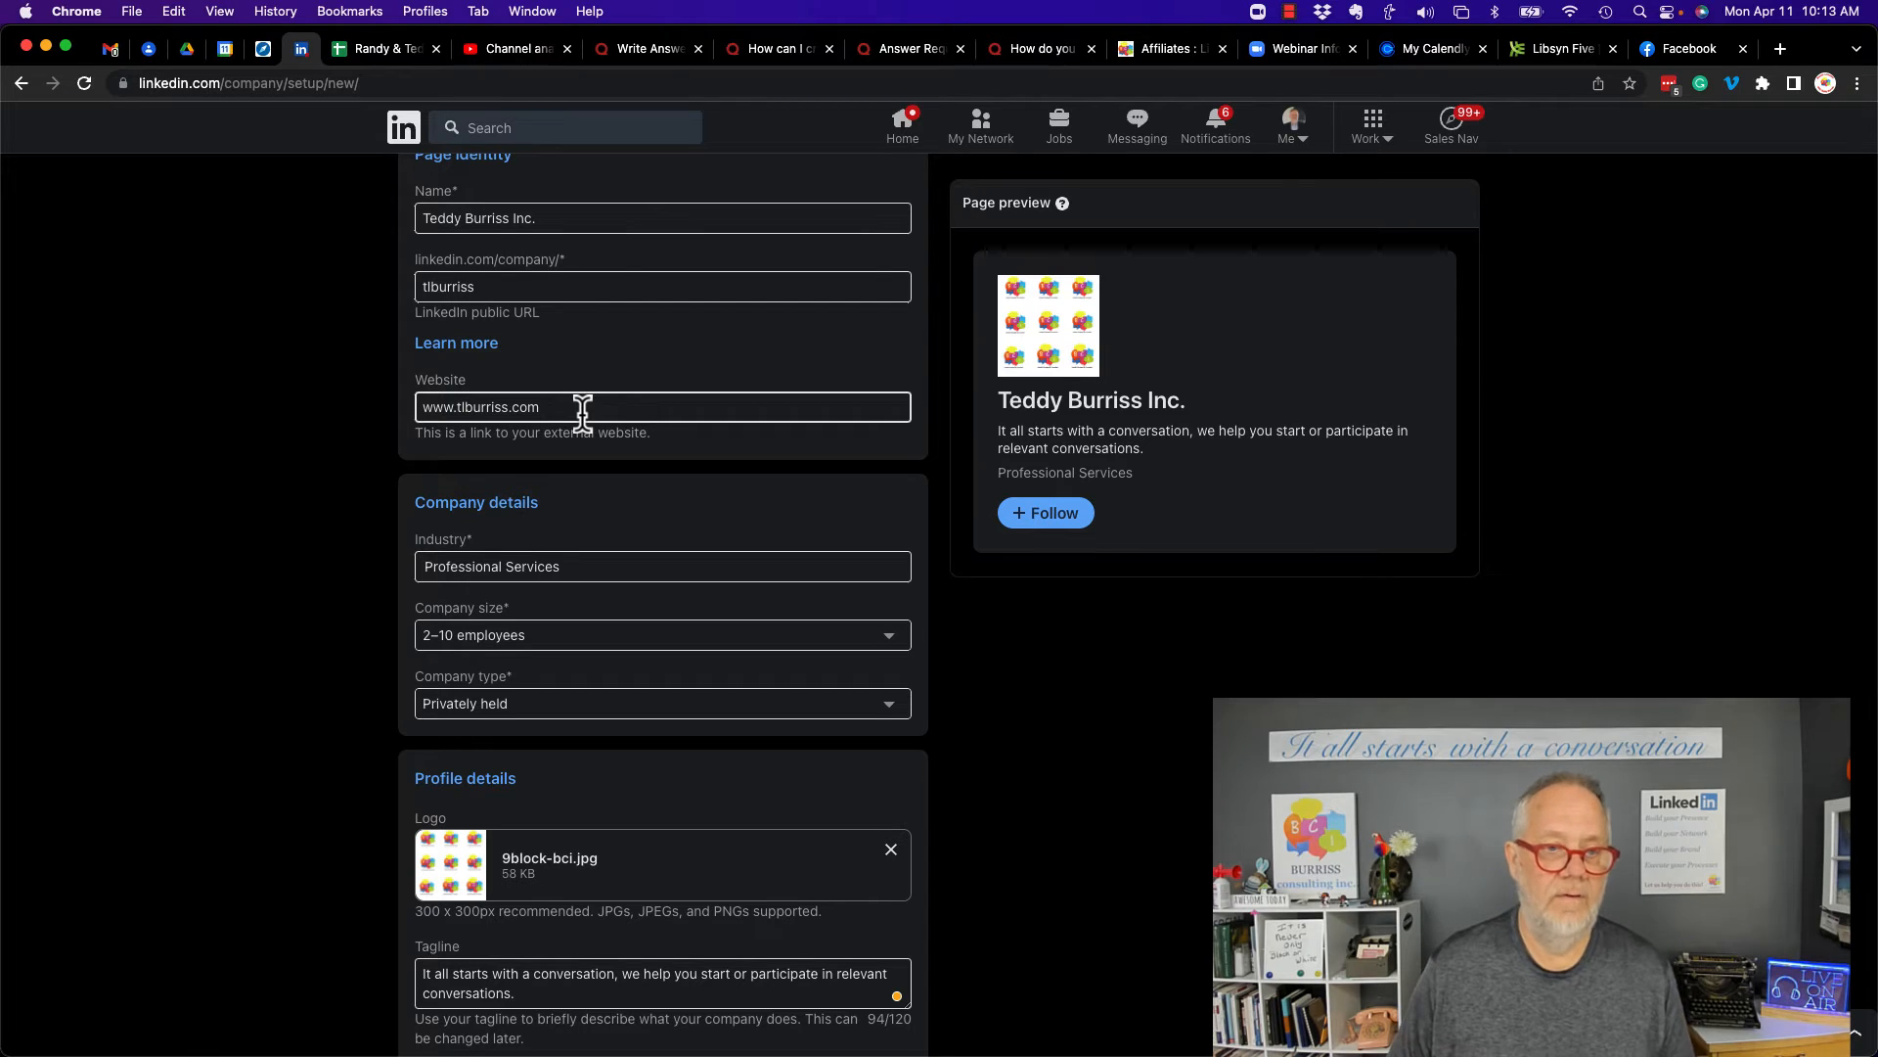
scroll(525, 575, "down", 2)
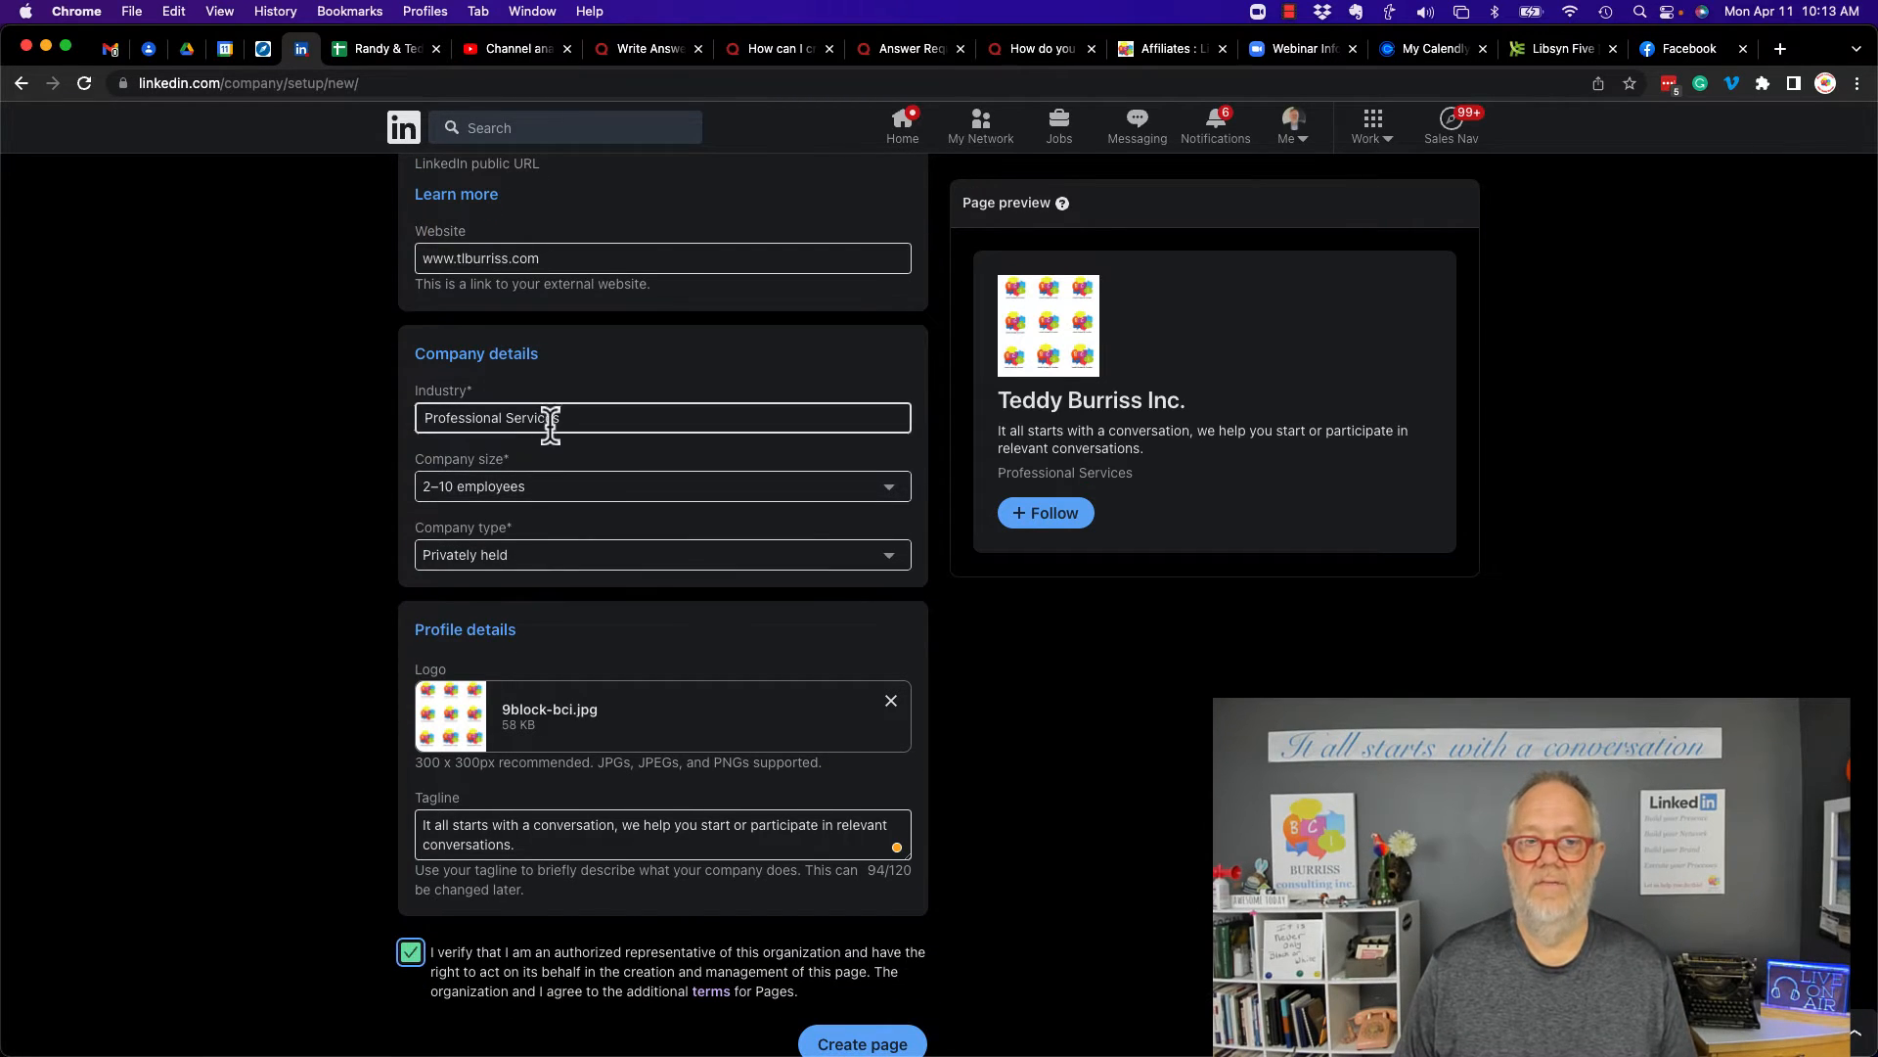
scroll(606, 560, "down", 1)
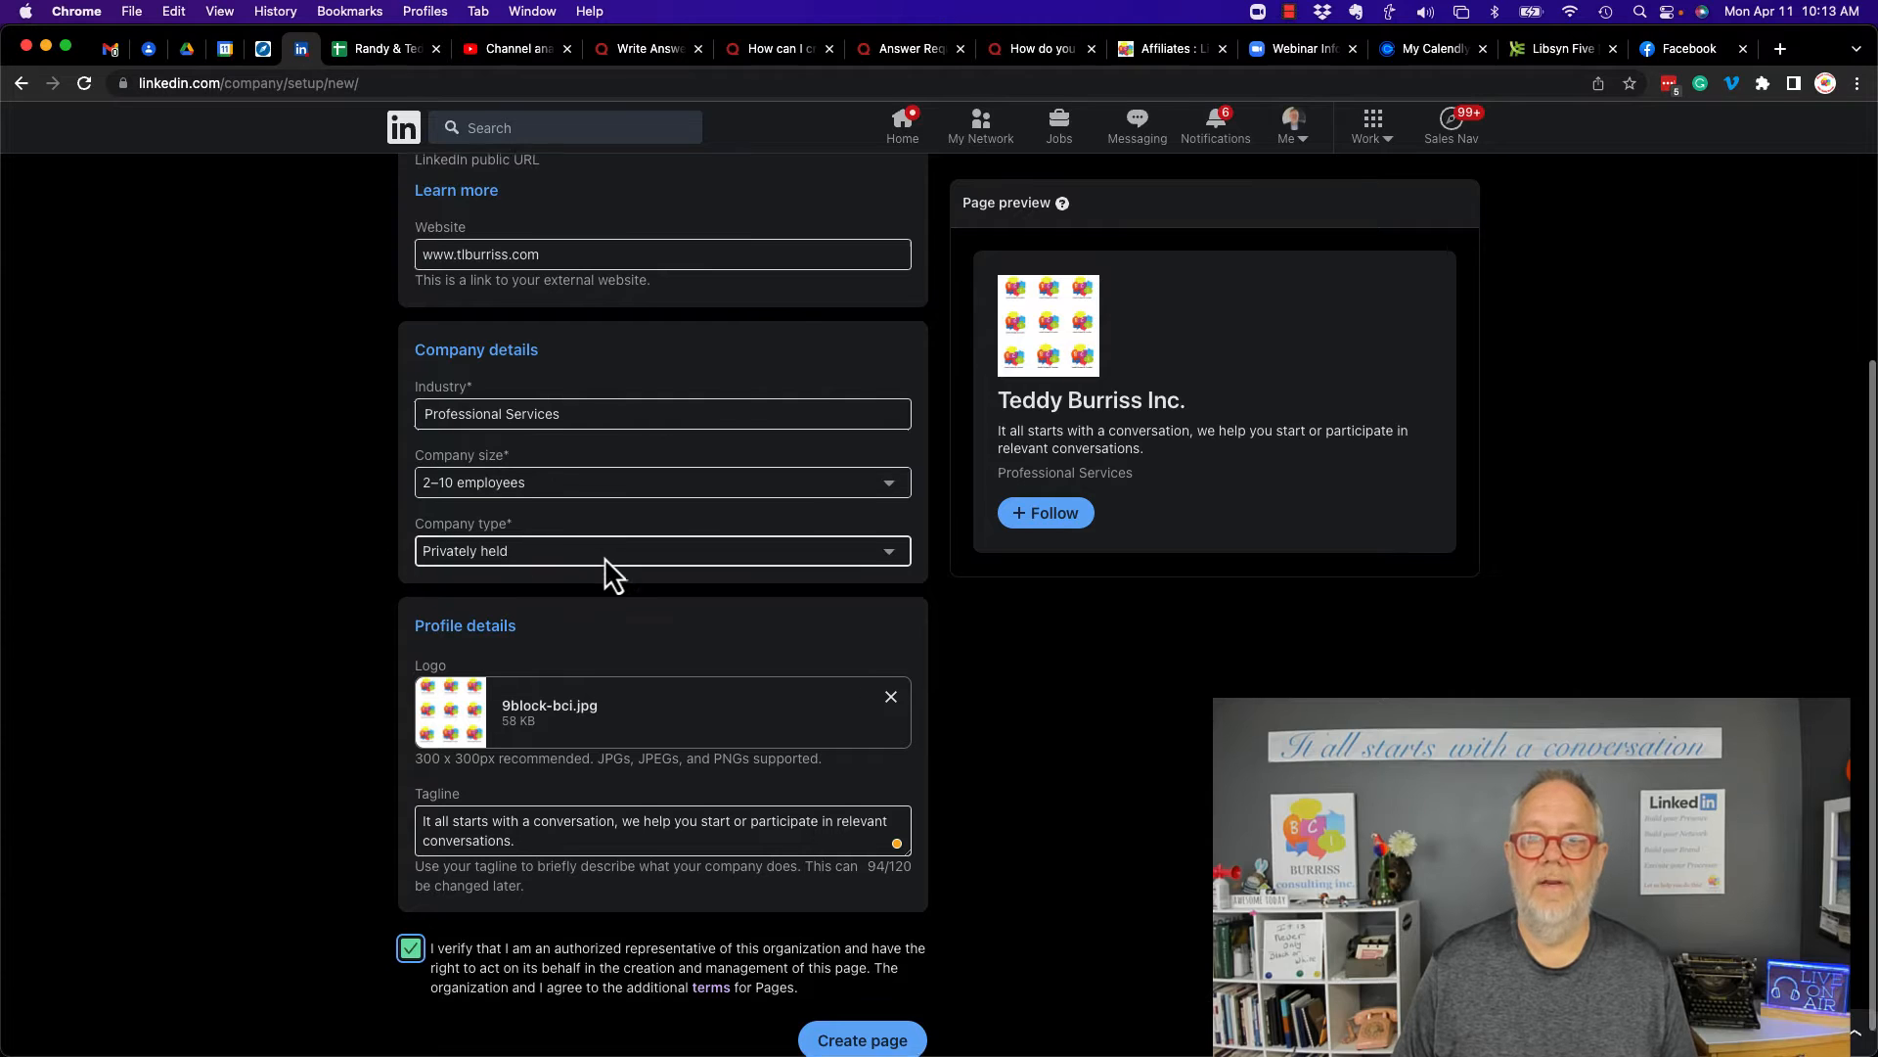
scroll(603, 556, "down", 1)
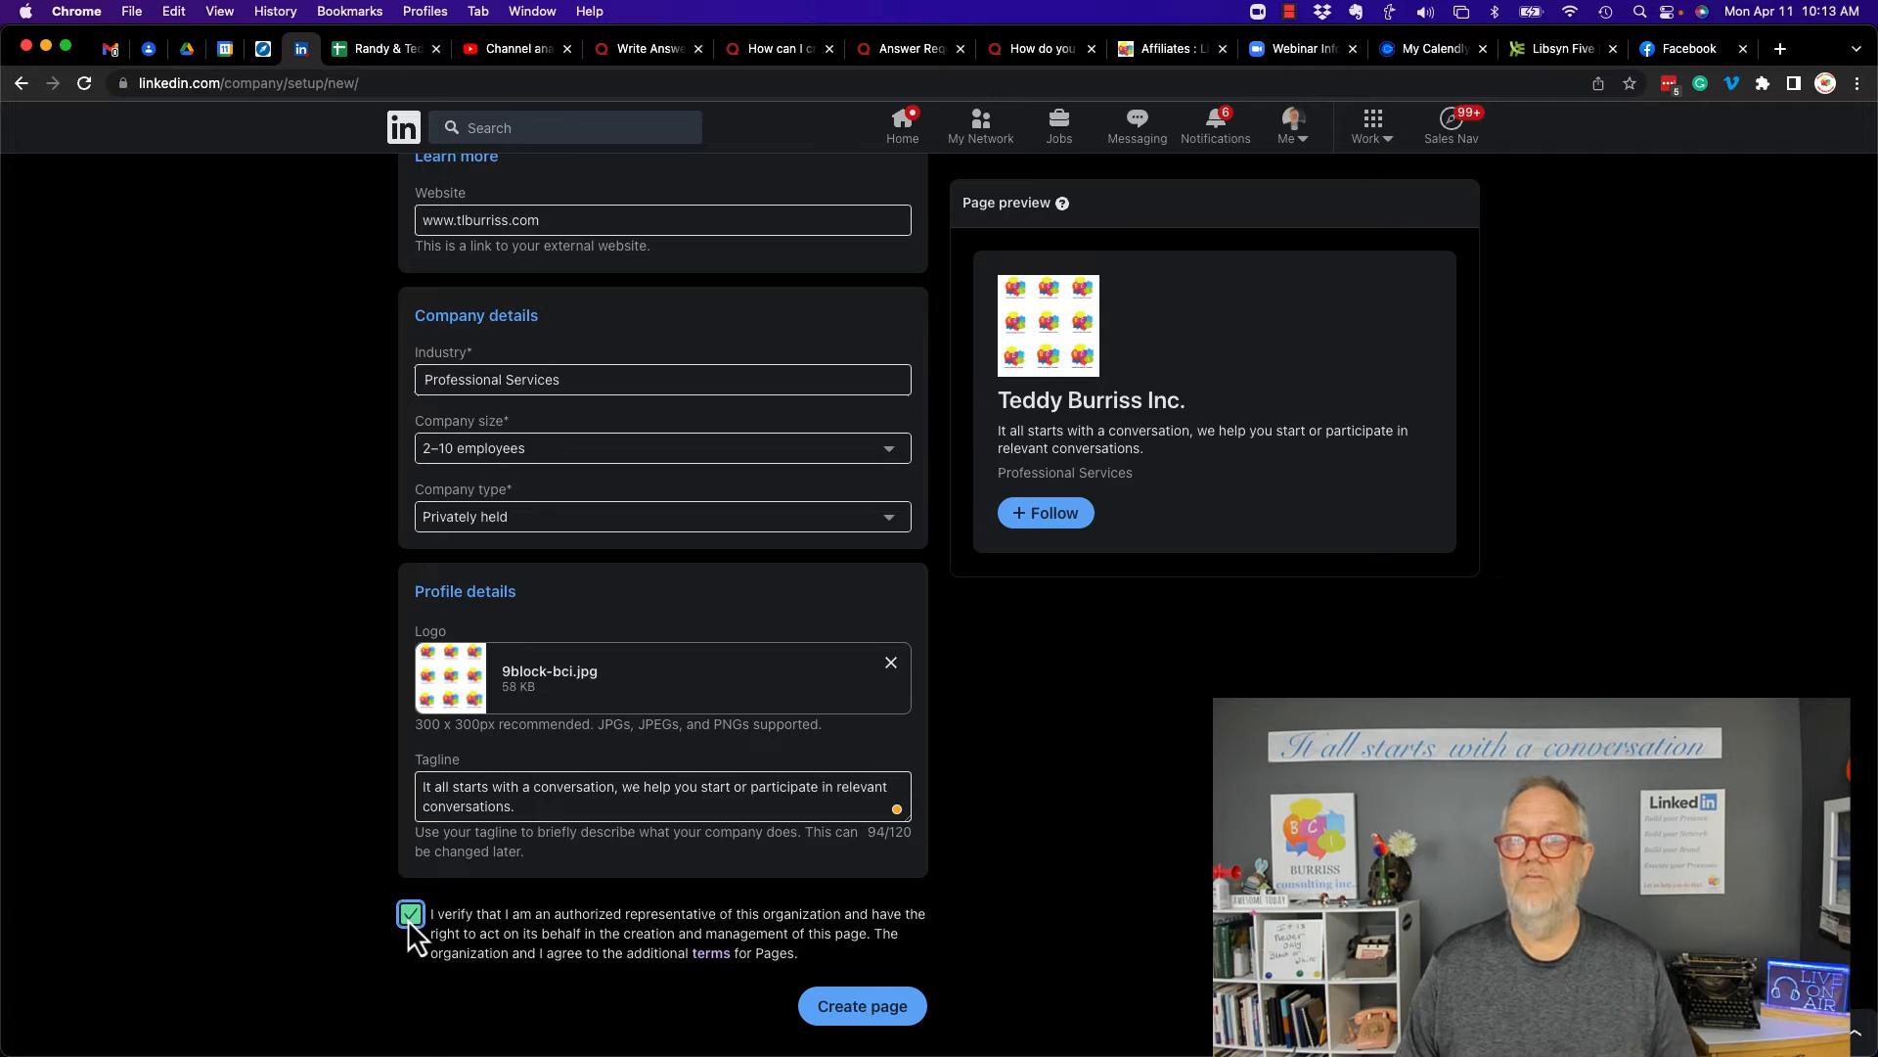
left_click(869, 1019)
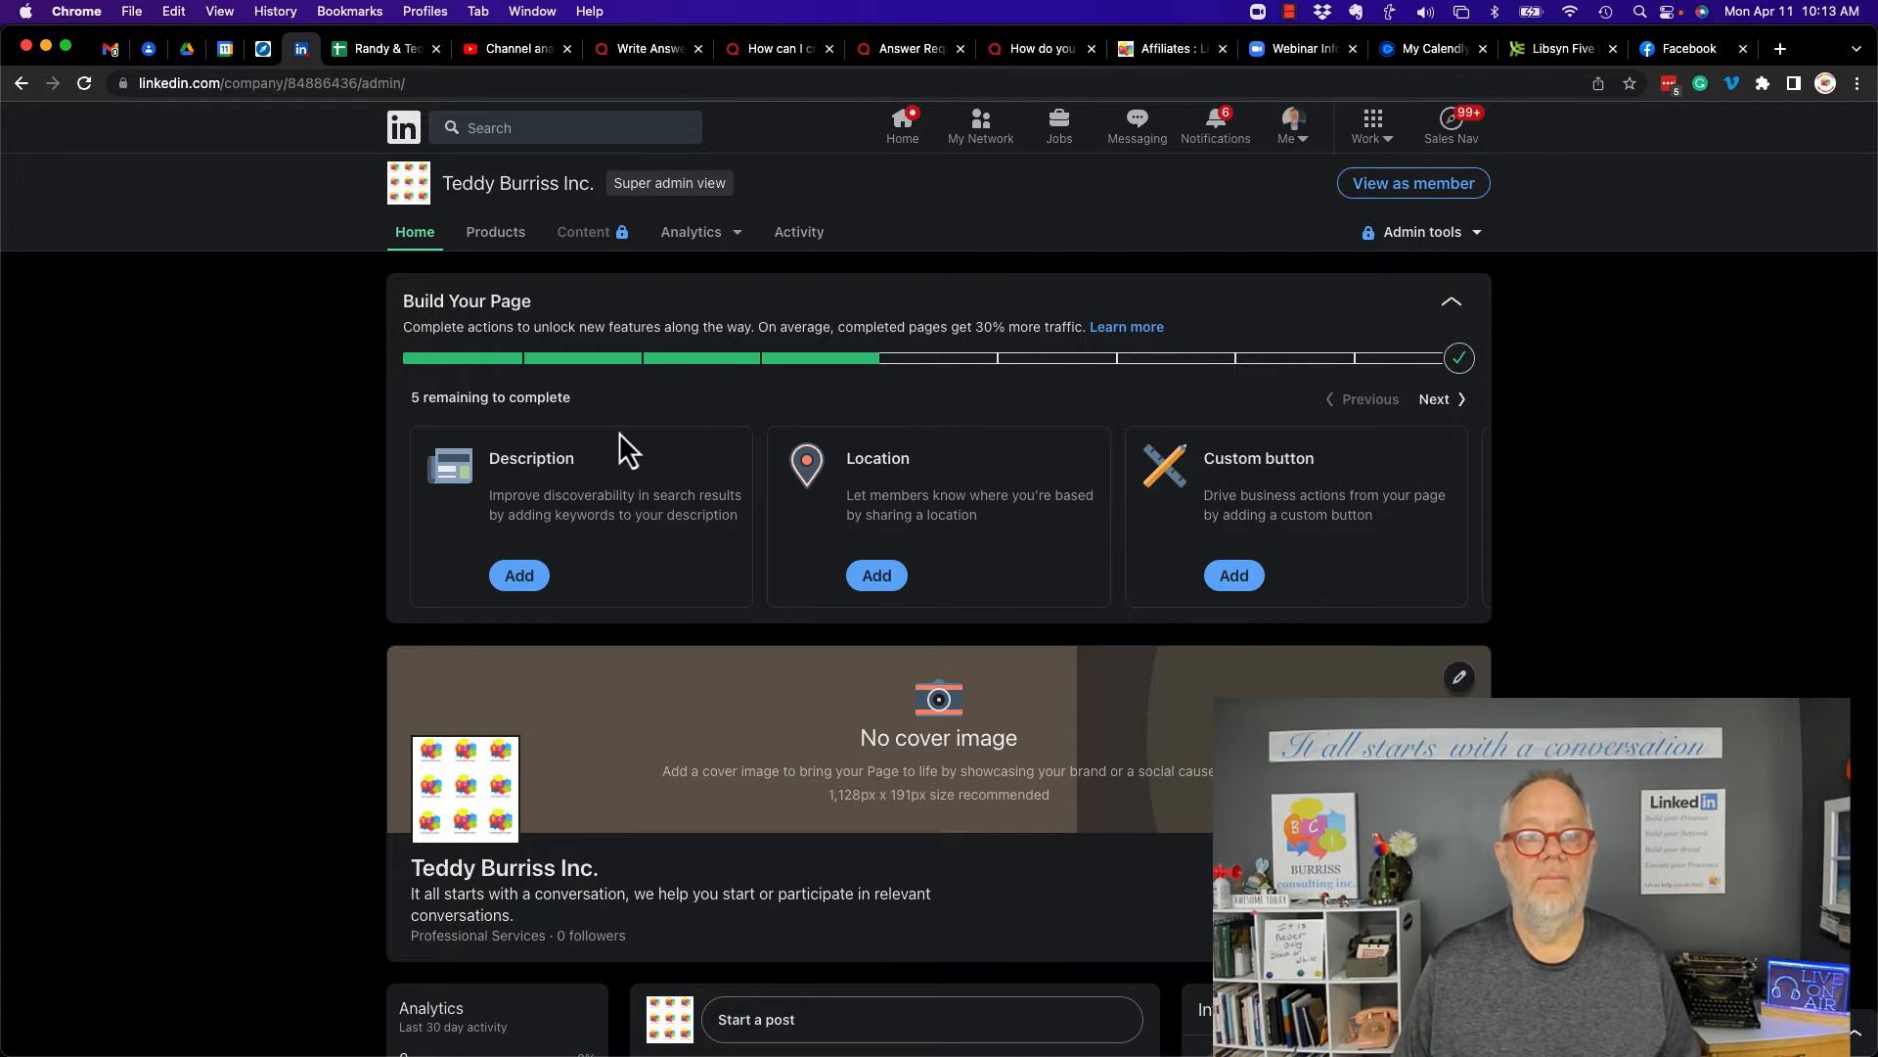
- Add a two-paragraph page description on helping clients get into the right conversations and training sales teams to use LinkedIn as a Business Tool
left_click(530, 580)
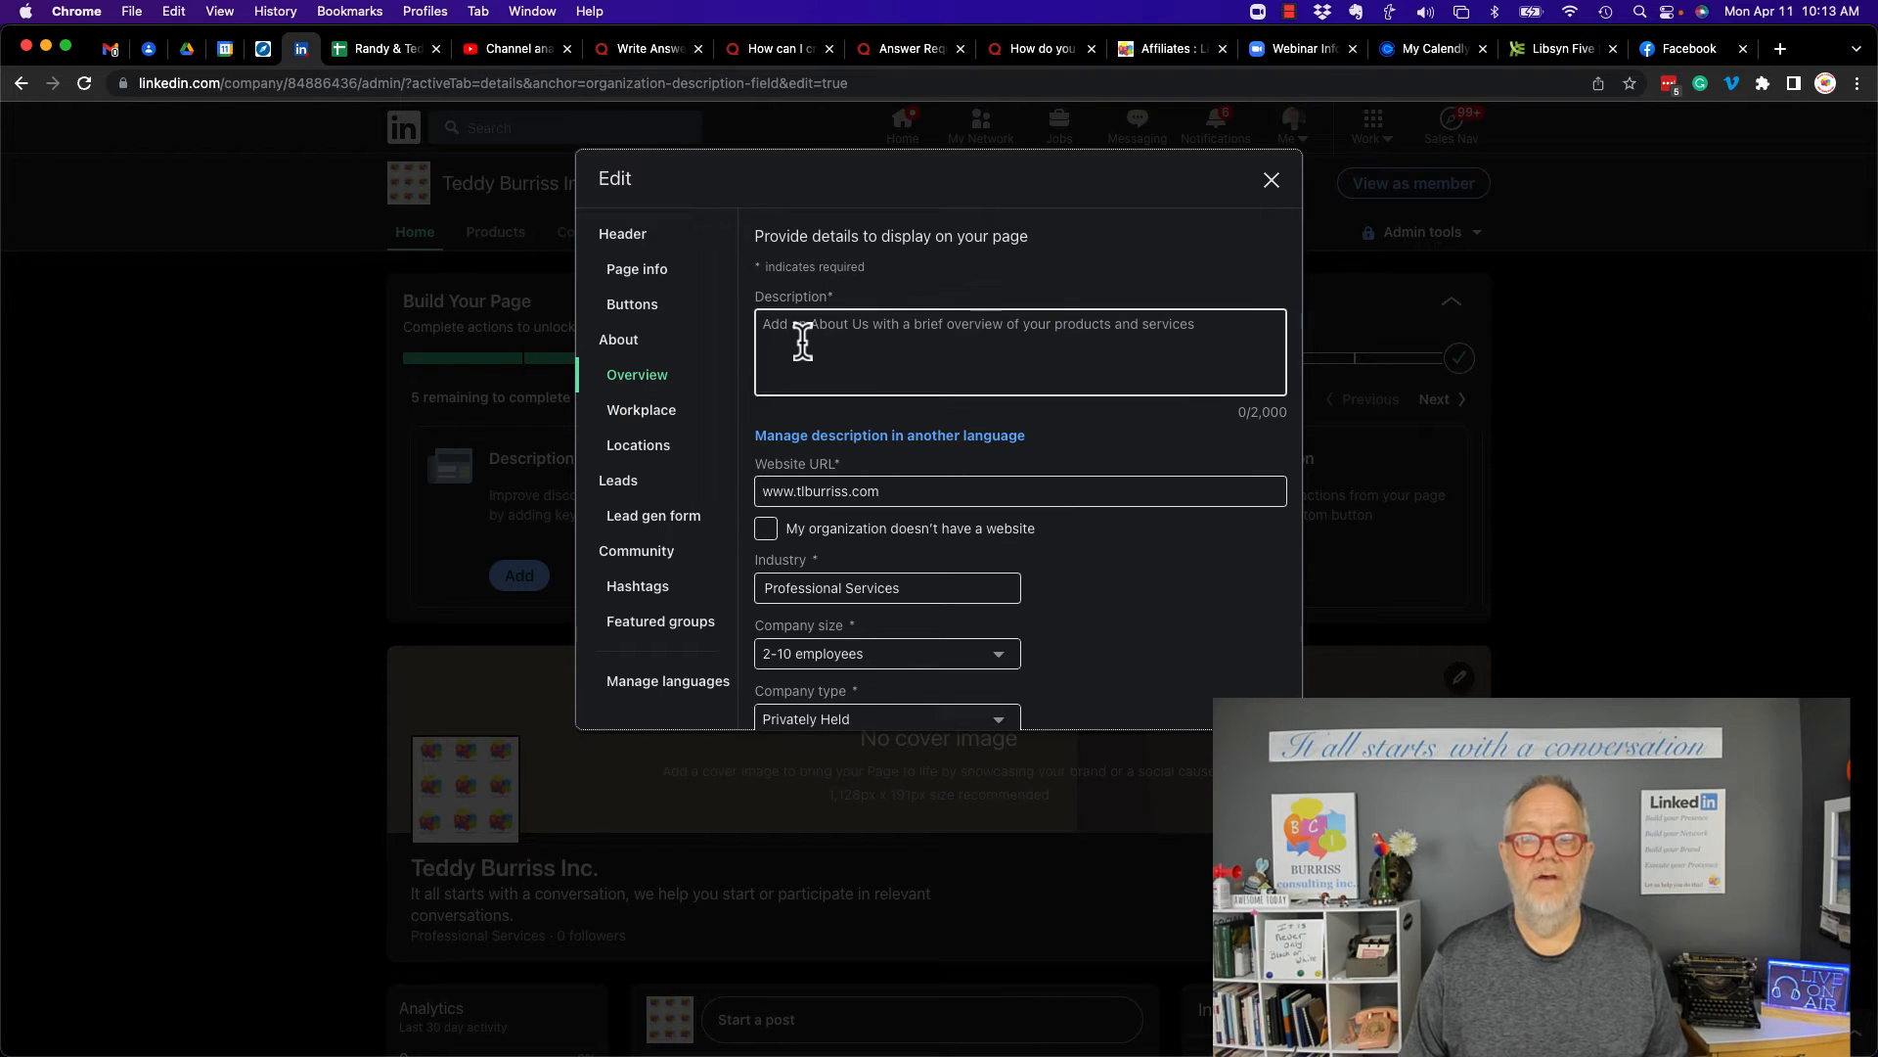
left_click(802, 339)
type("W")
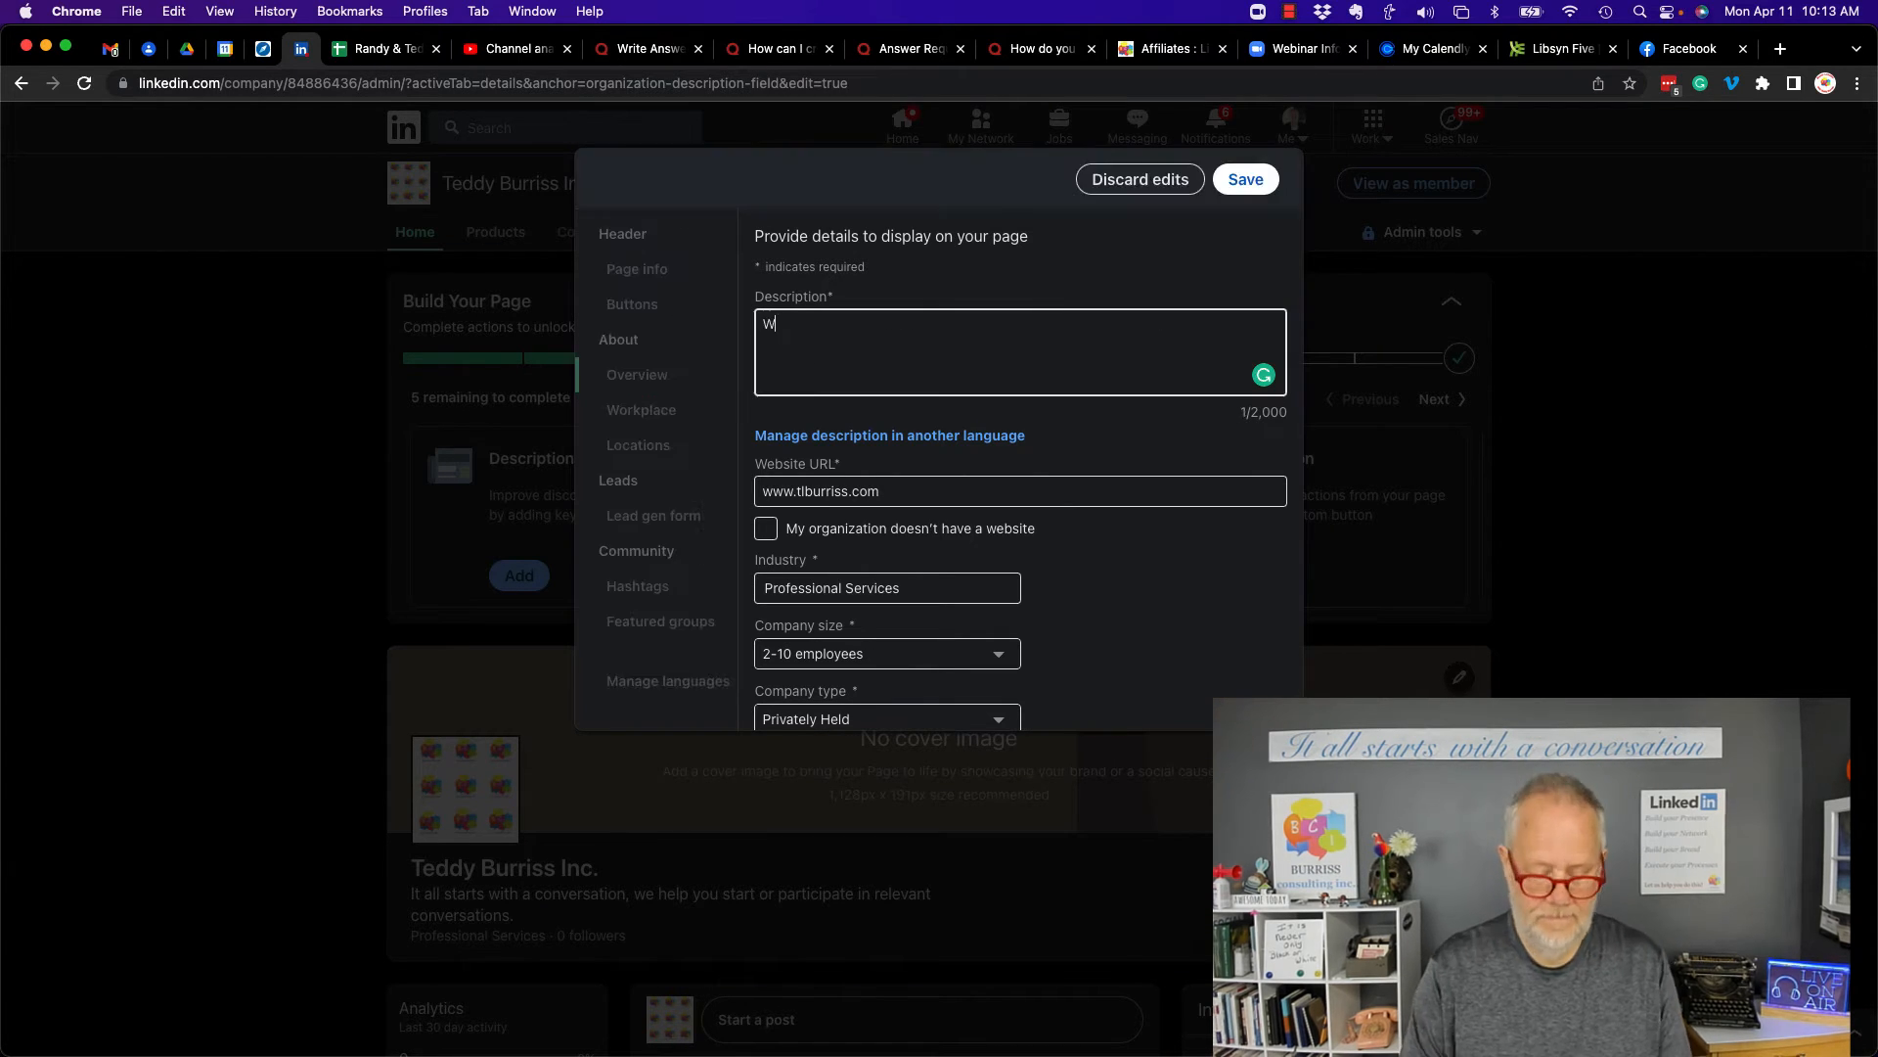
type("e help our clients get into the right conversations with the right people in ")
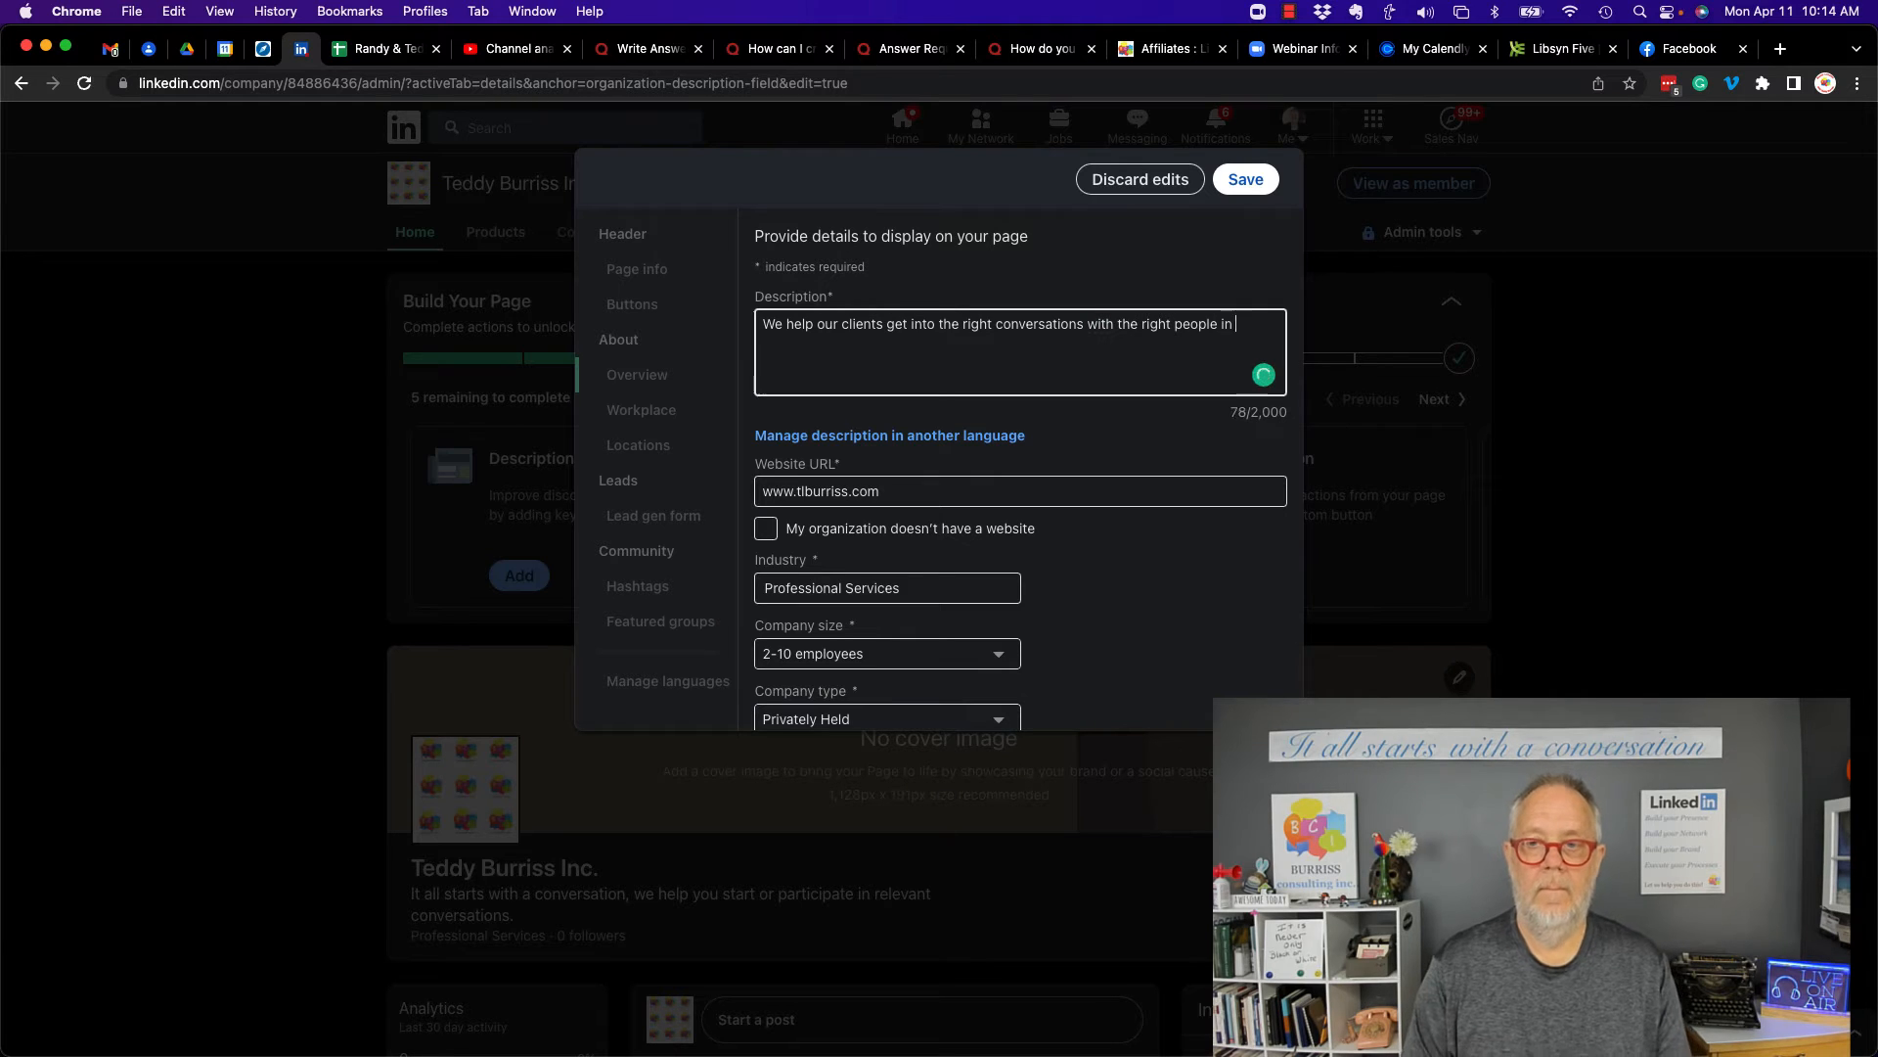
type("order to build trust and respect wh")
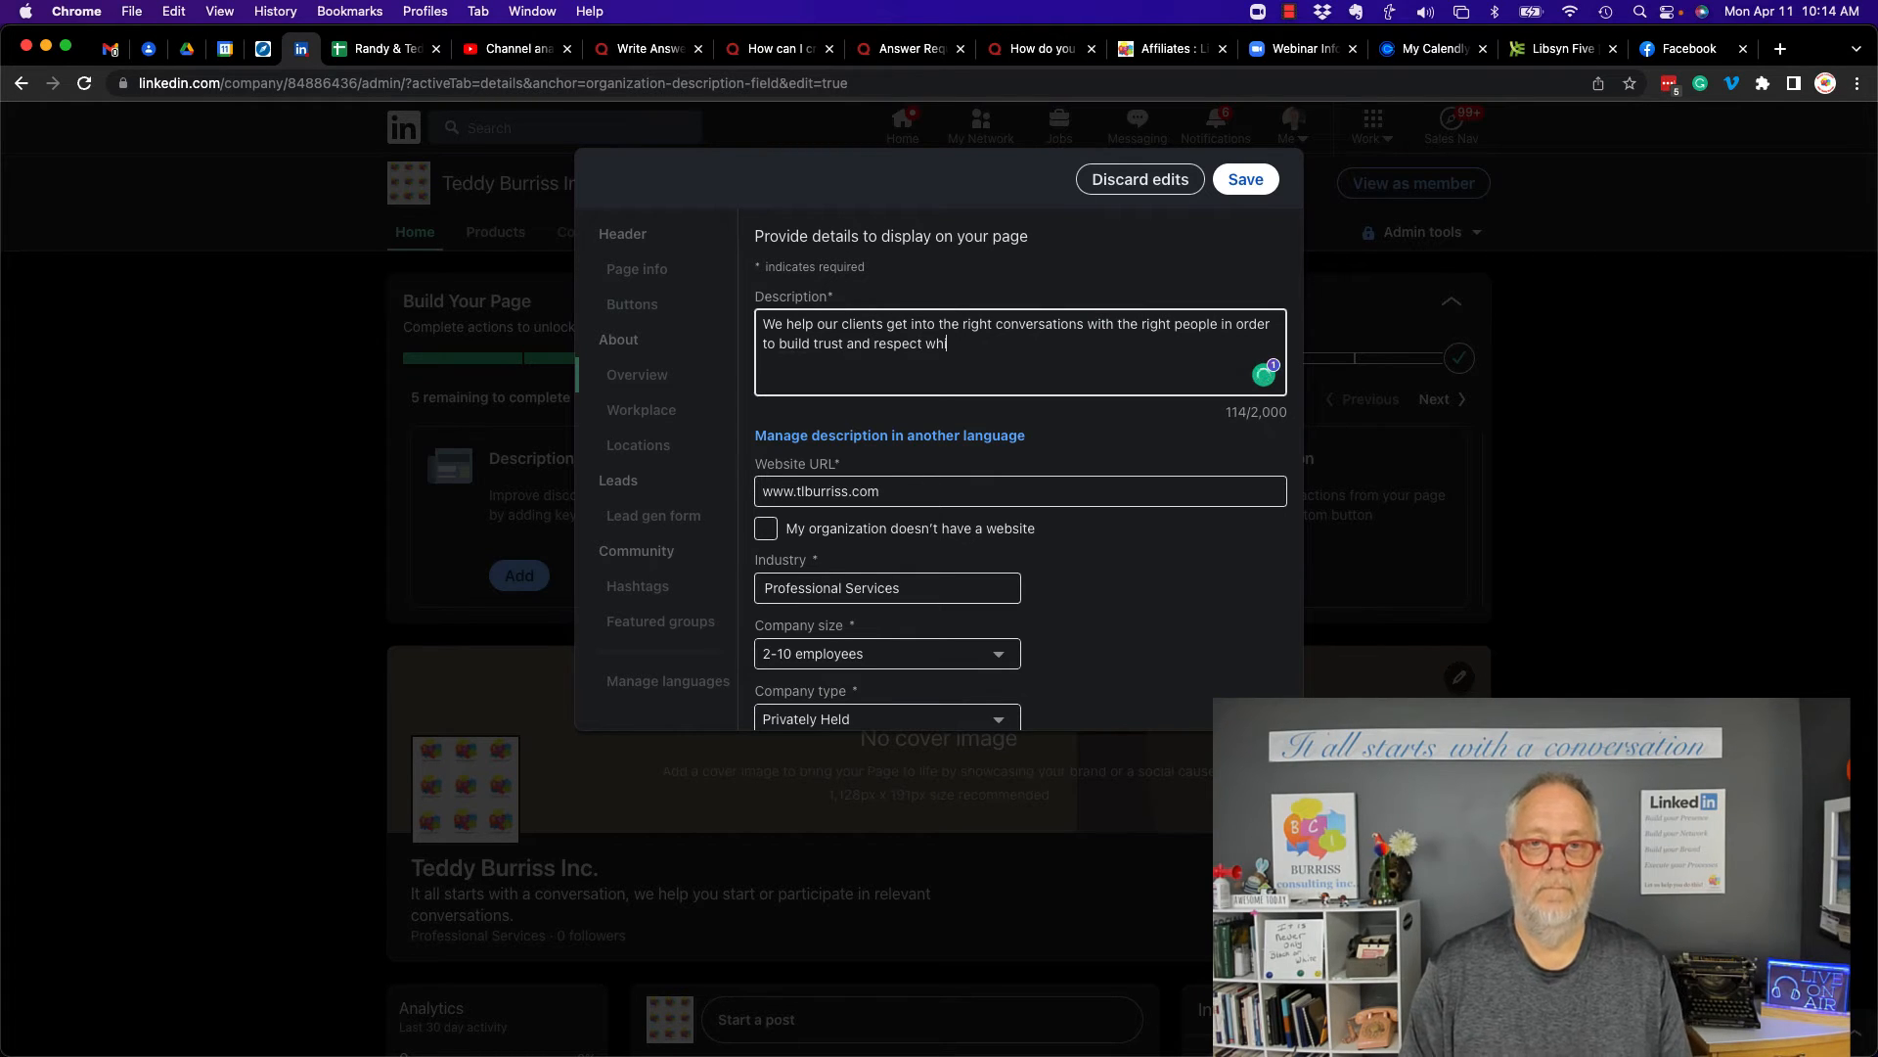
type("ich can lead to business conversations.")
key("Return")
key("Return")
type("We do this work by trai")
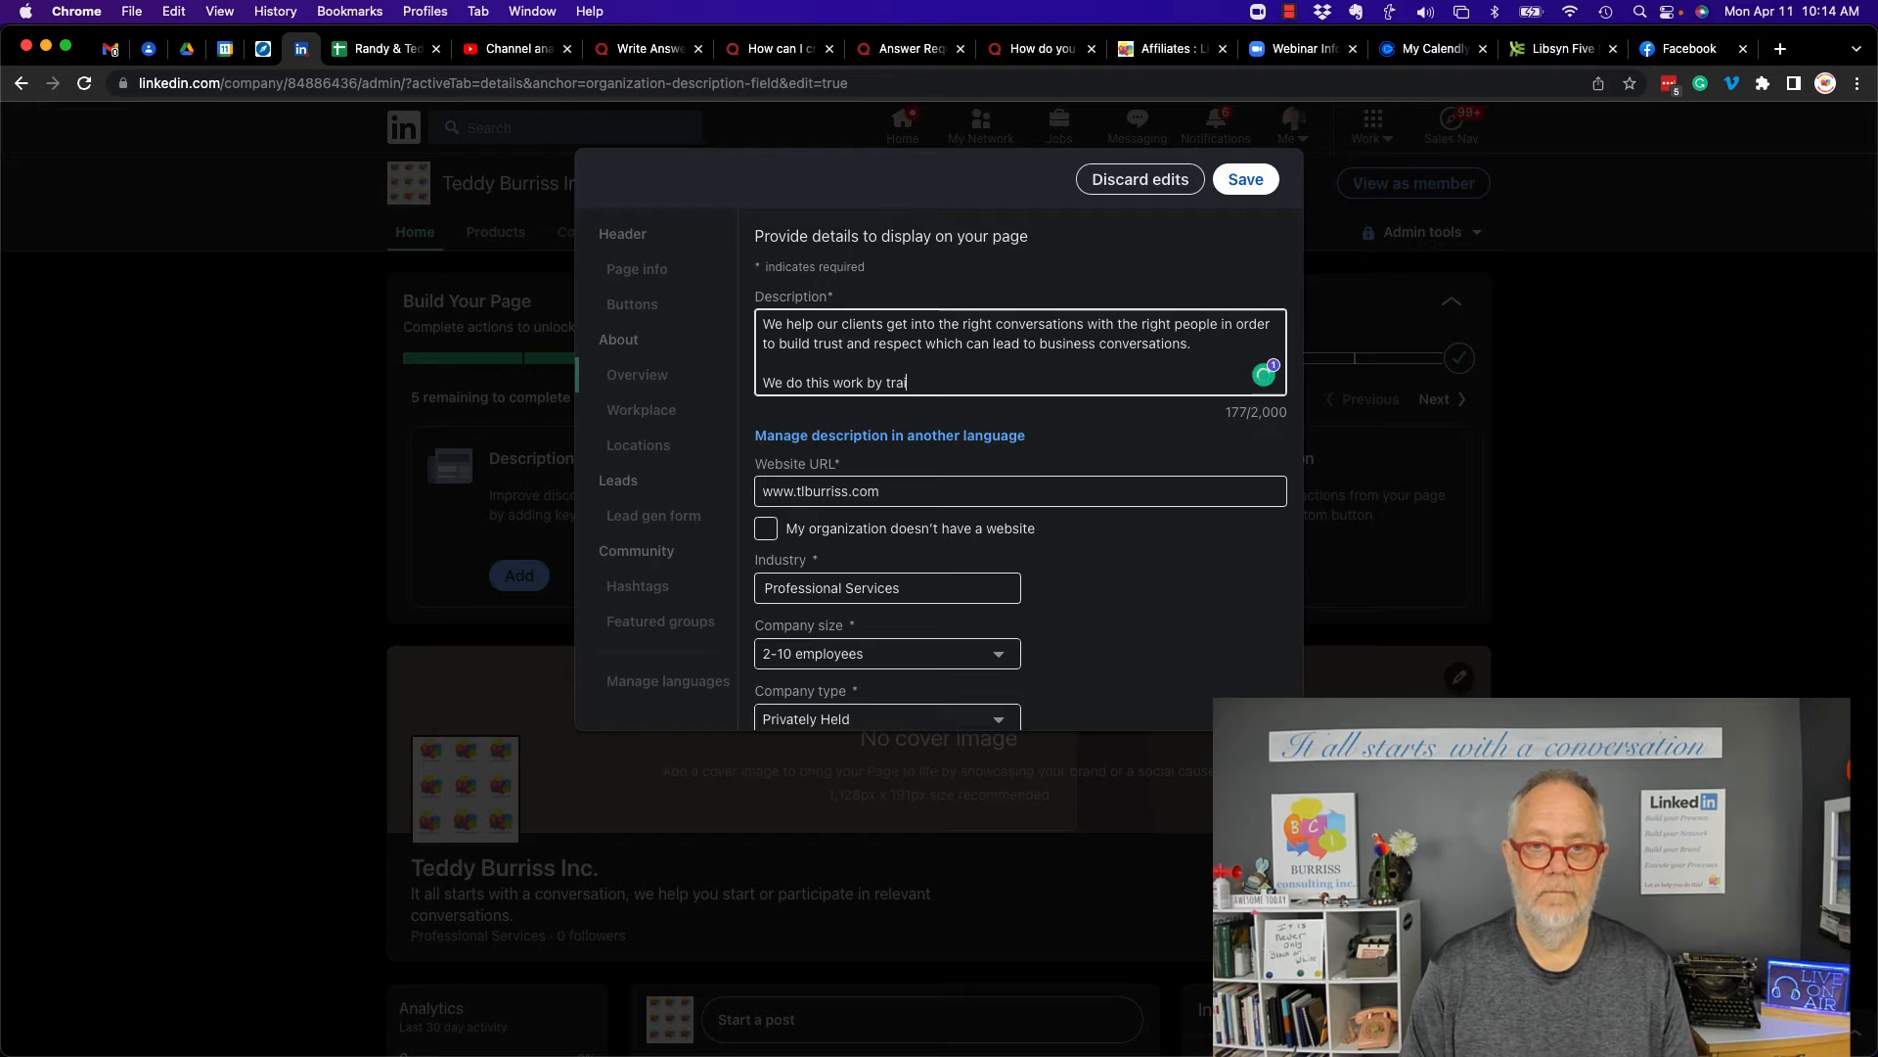
type("ning your sales team on the right use of LinkedIn as a Business Tool.")
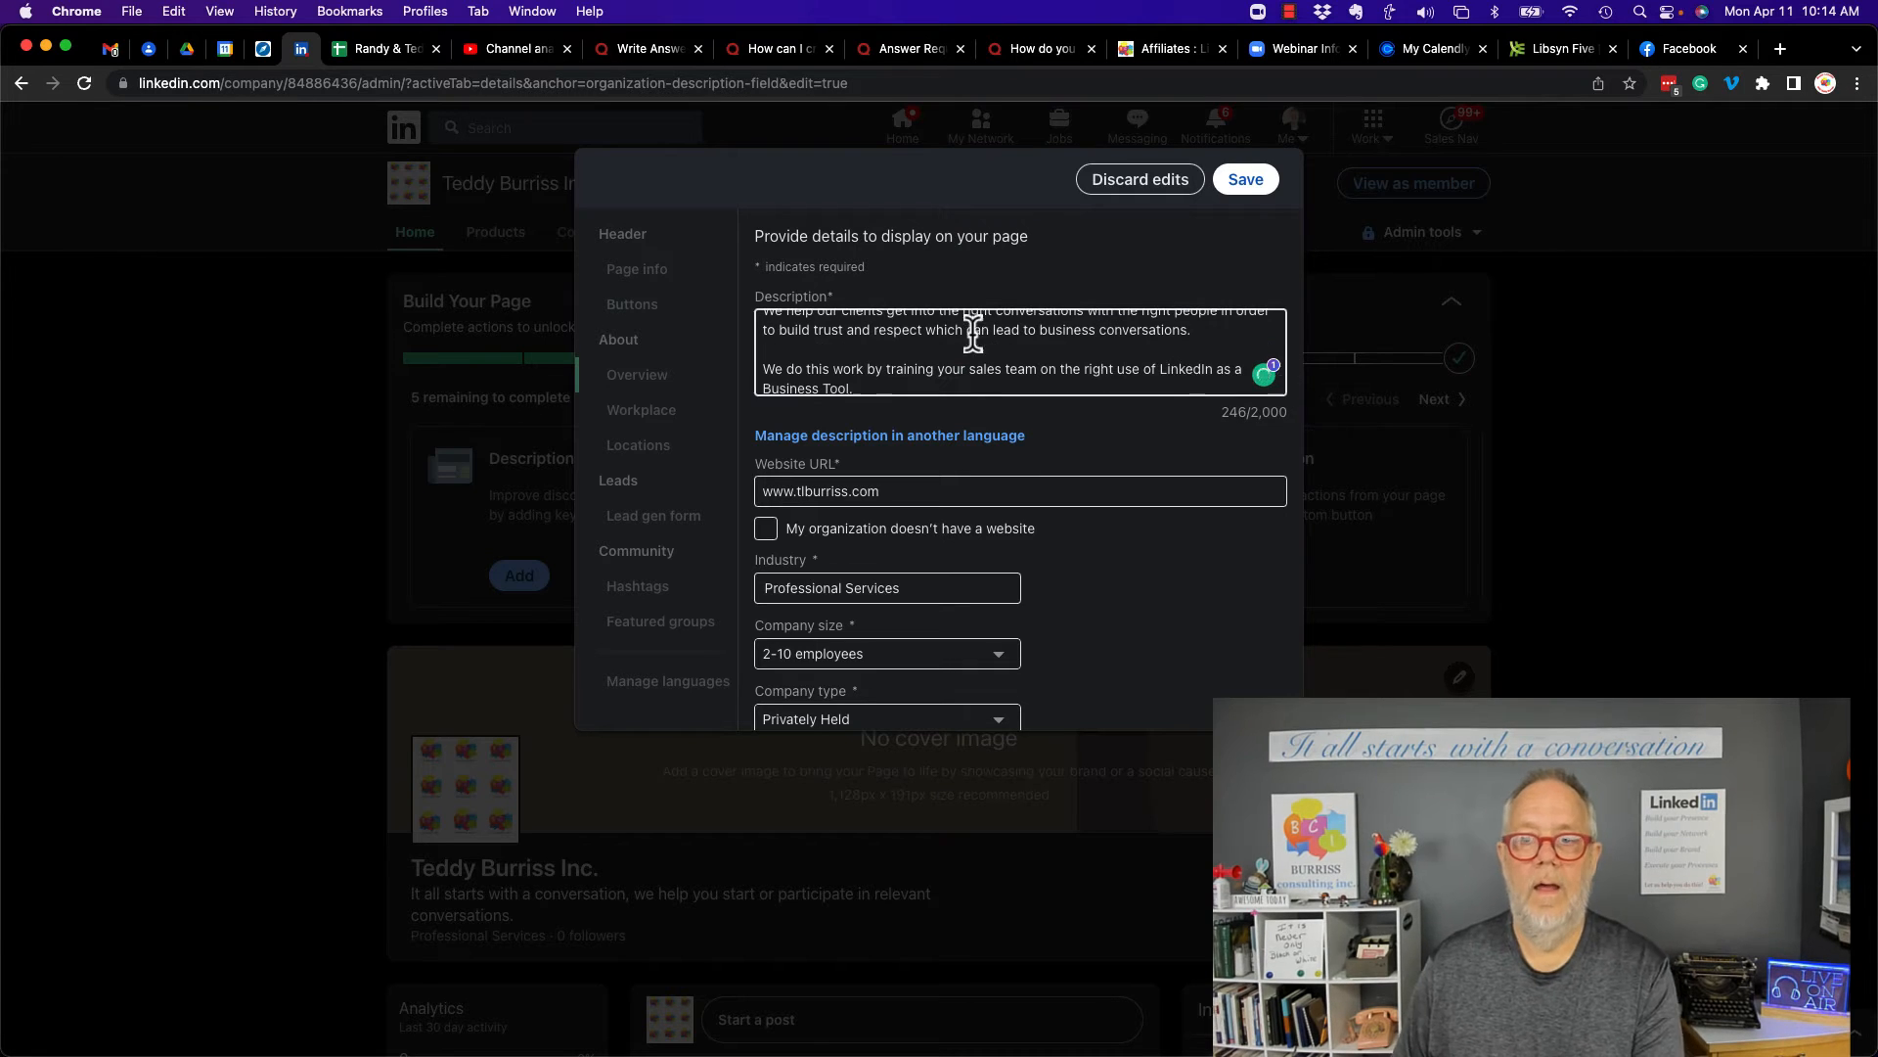
- Enter the company's phone number in the overview details
scroll(827, 349, "up", 2)
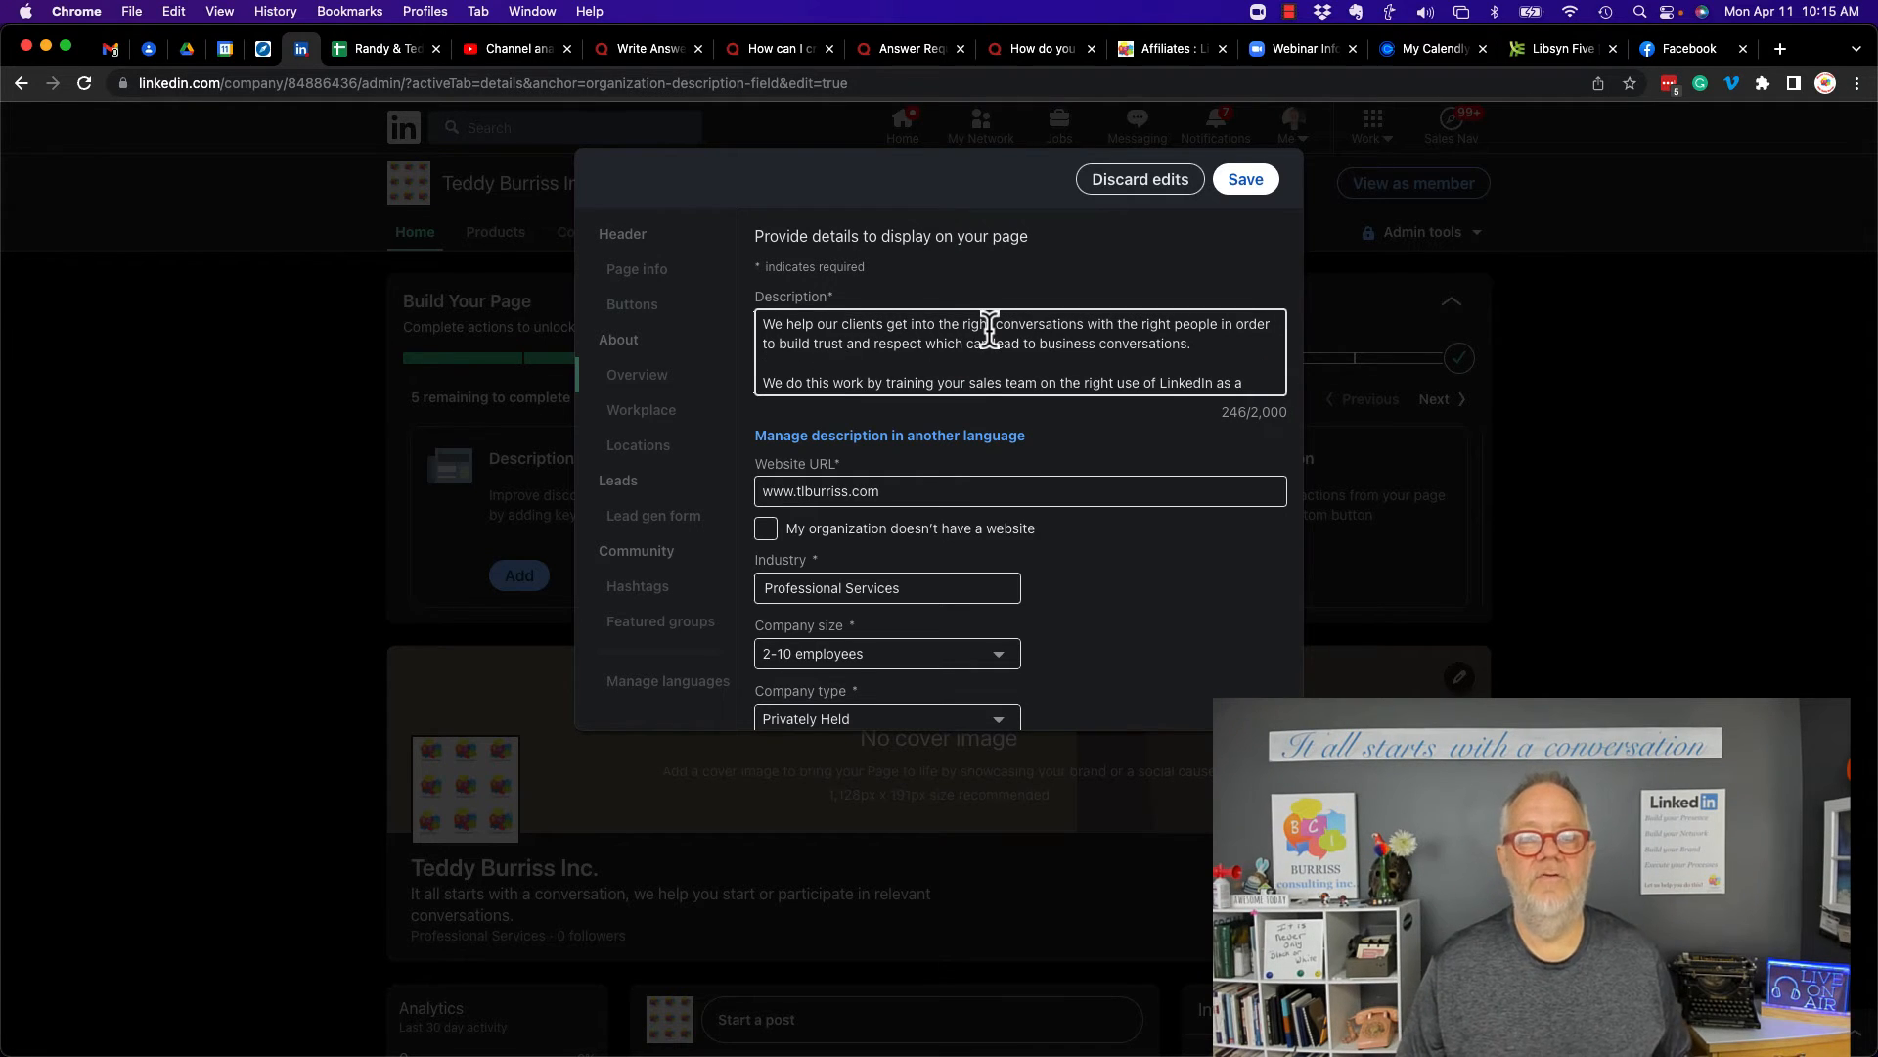
scroll(986, 328, "down", 1)
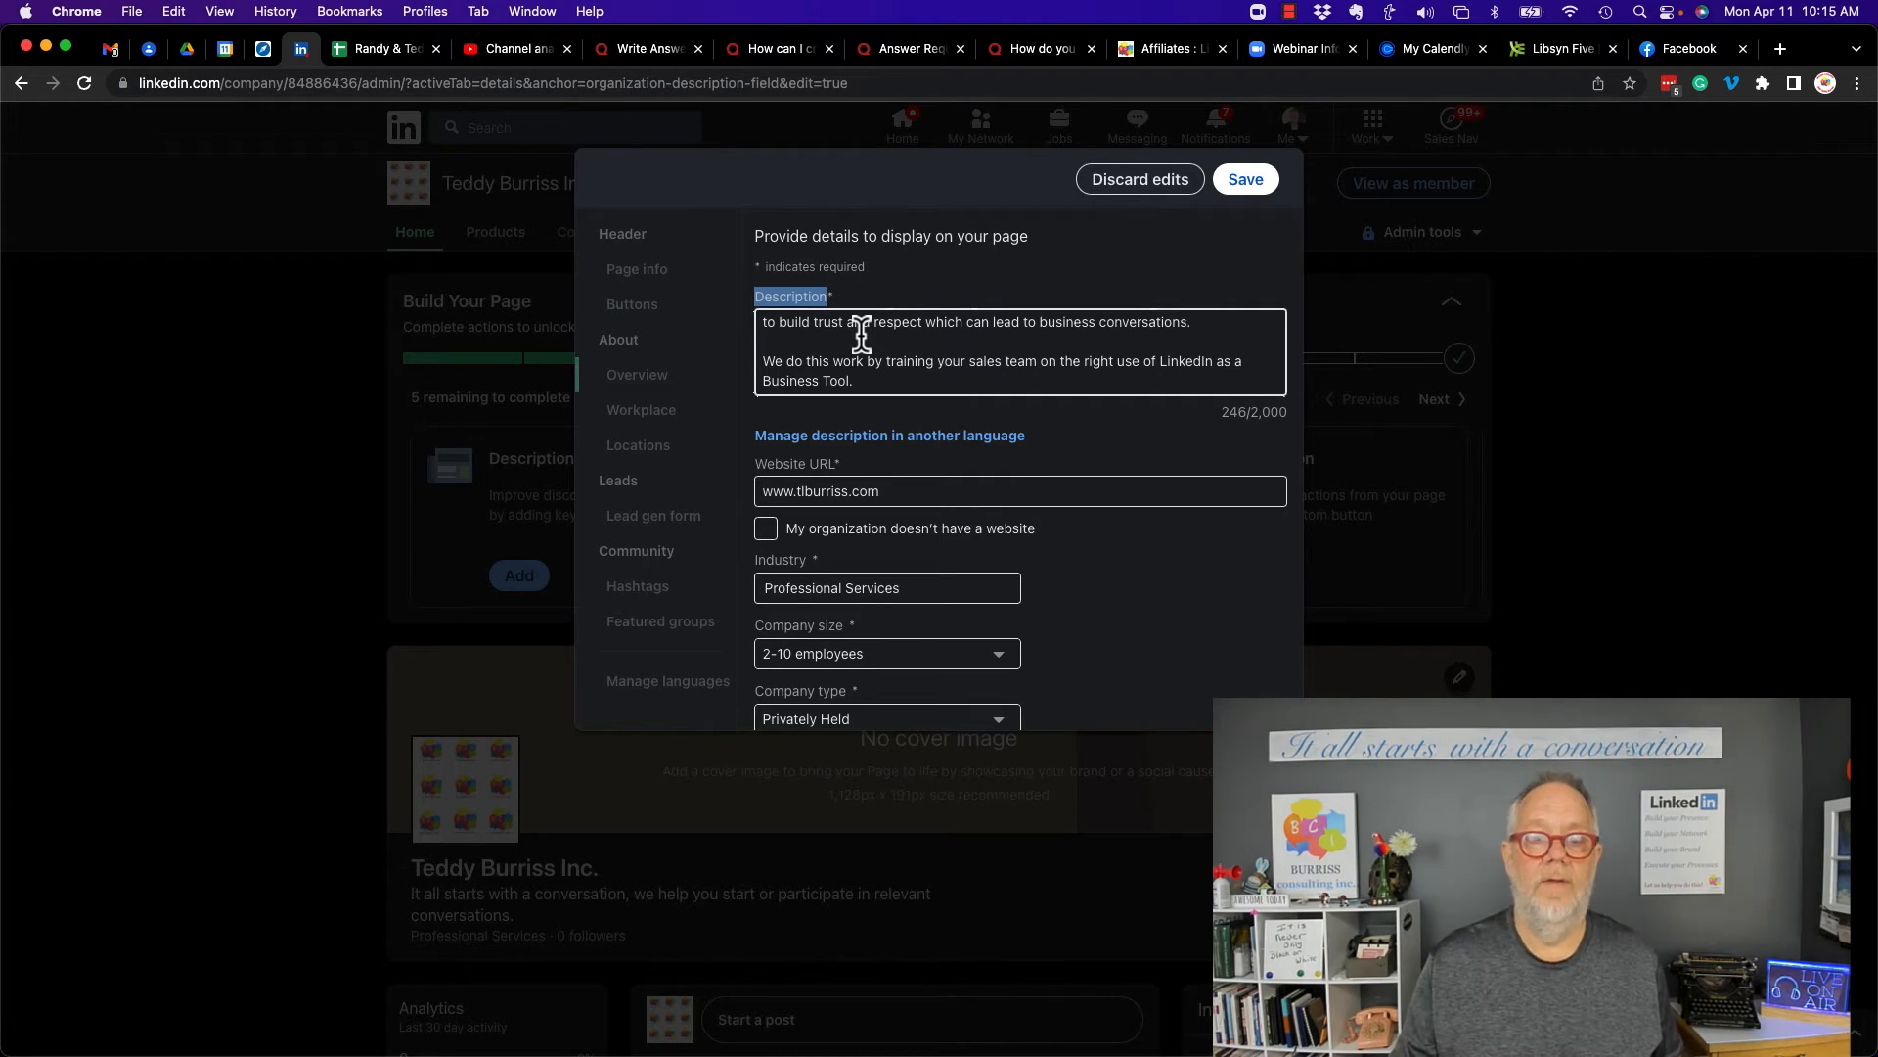
scroll(776, 377, "down", 3)
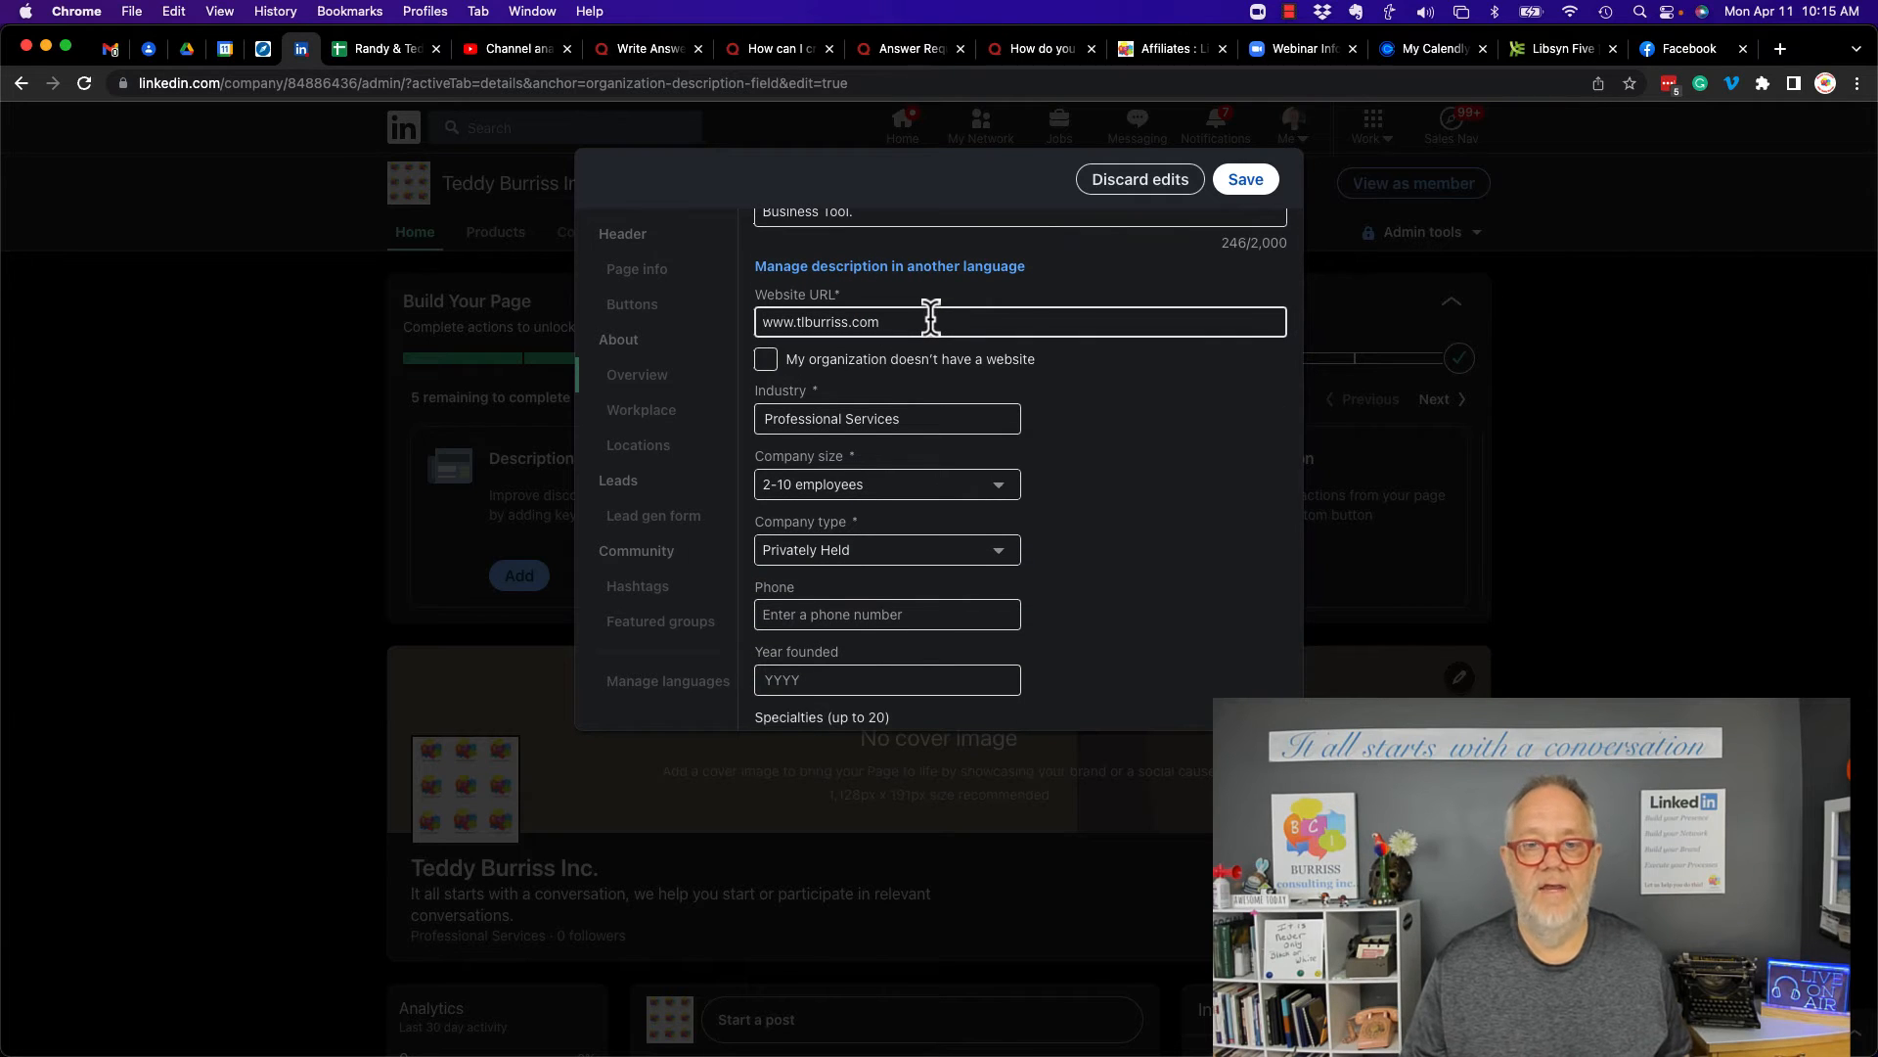
scroll(1137, 465, "down", 1)
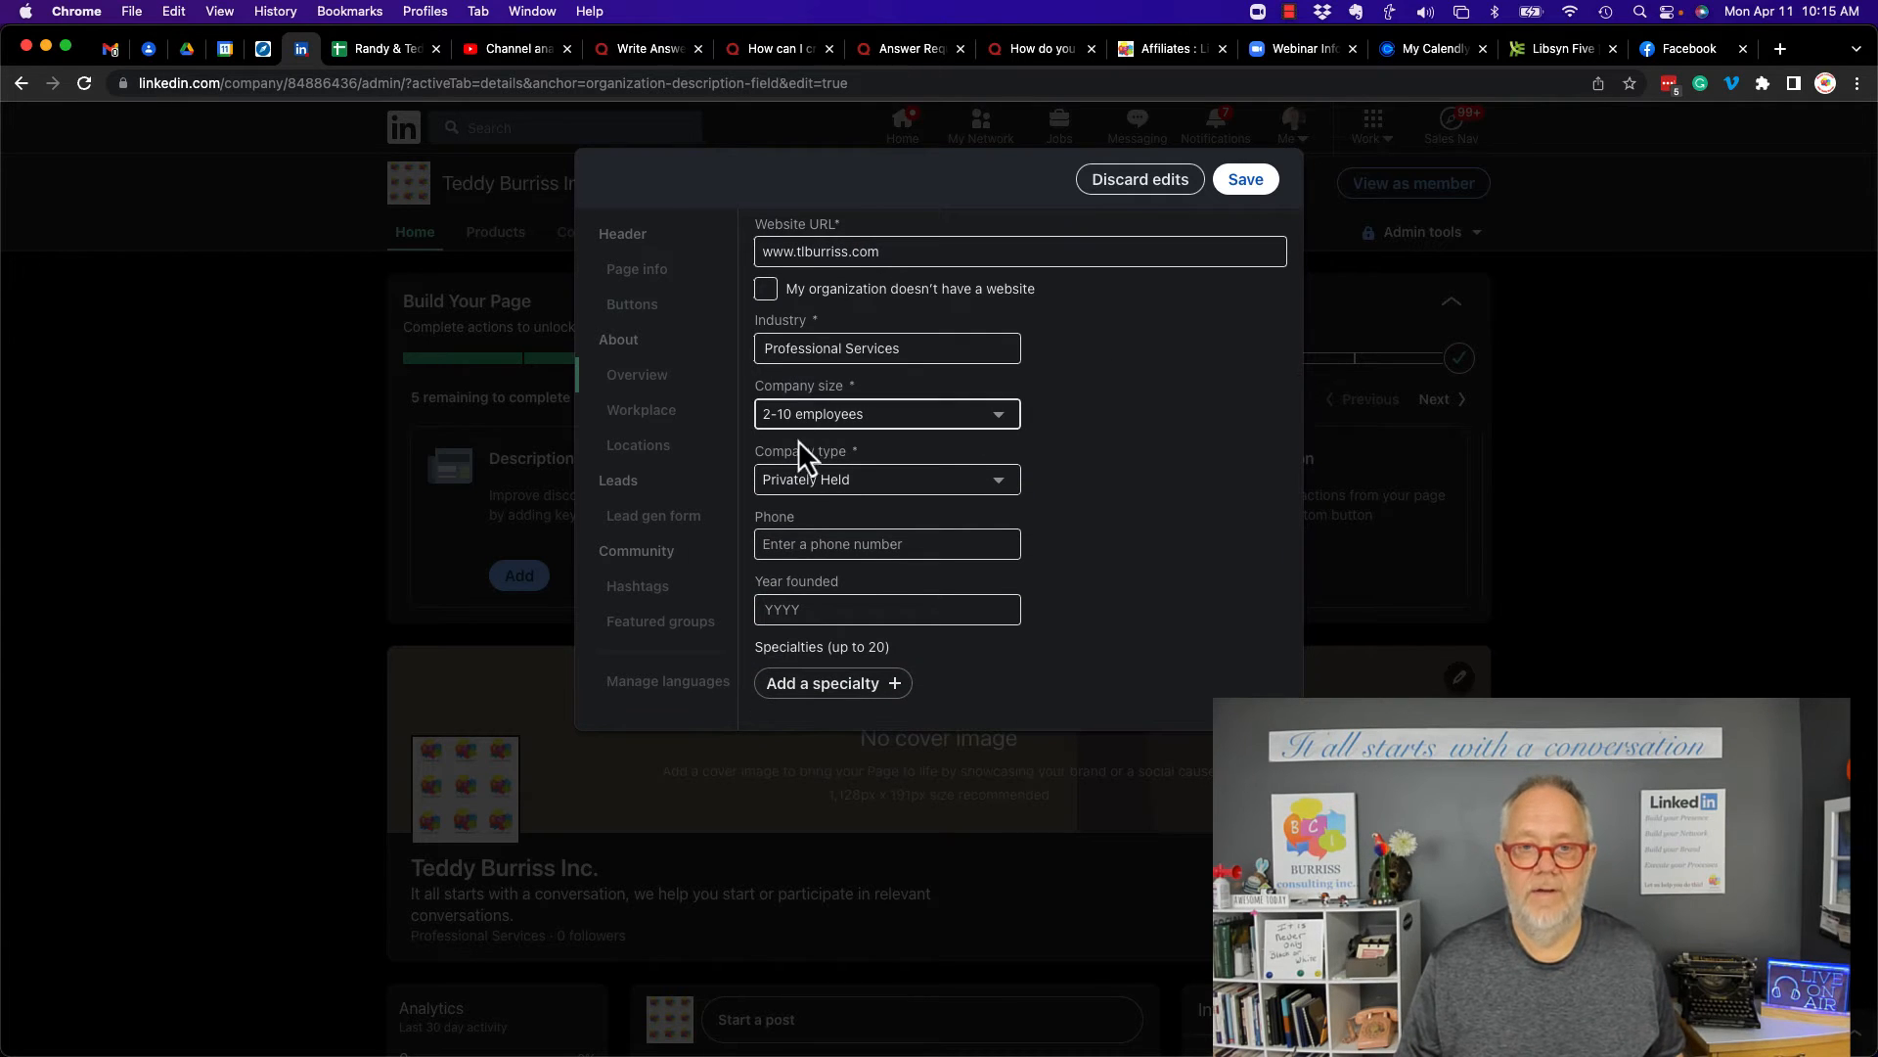
left_click(797, 544)
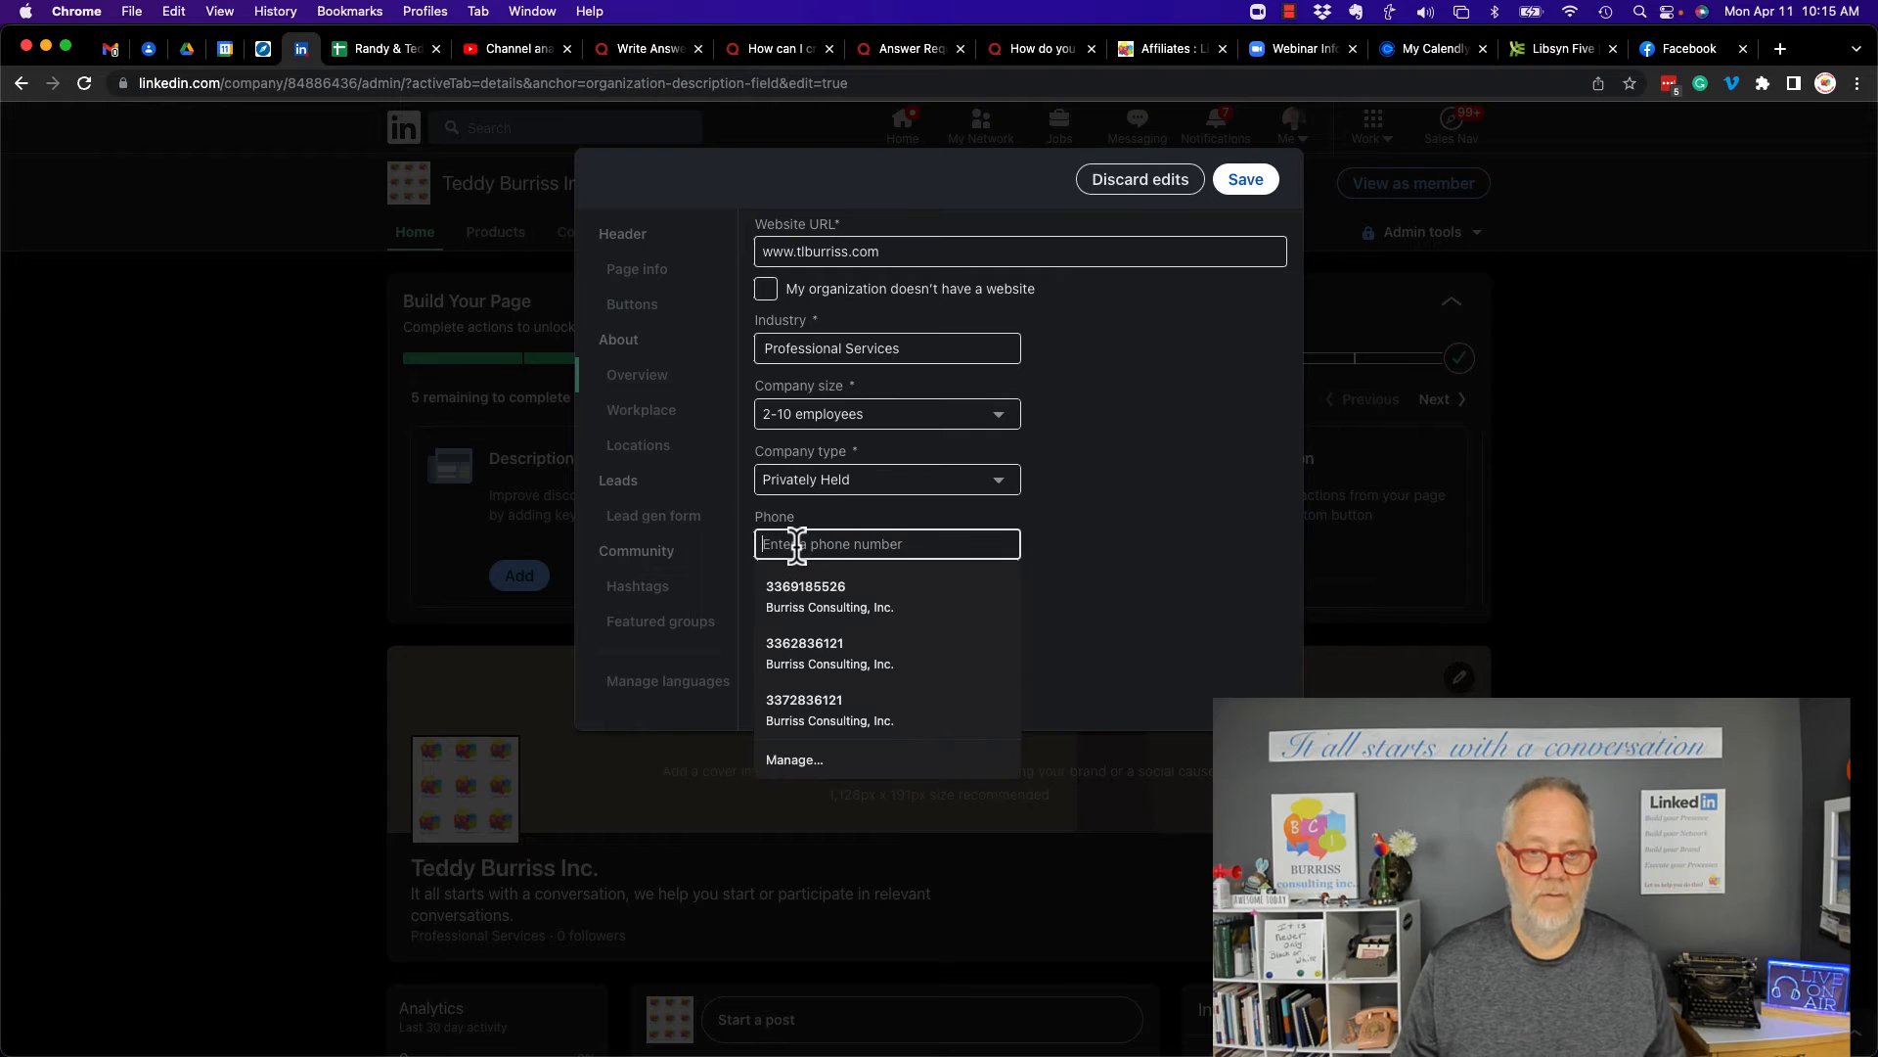
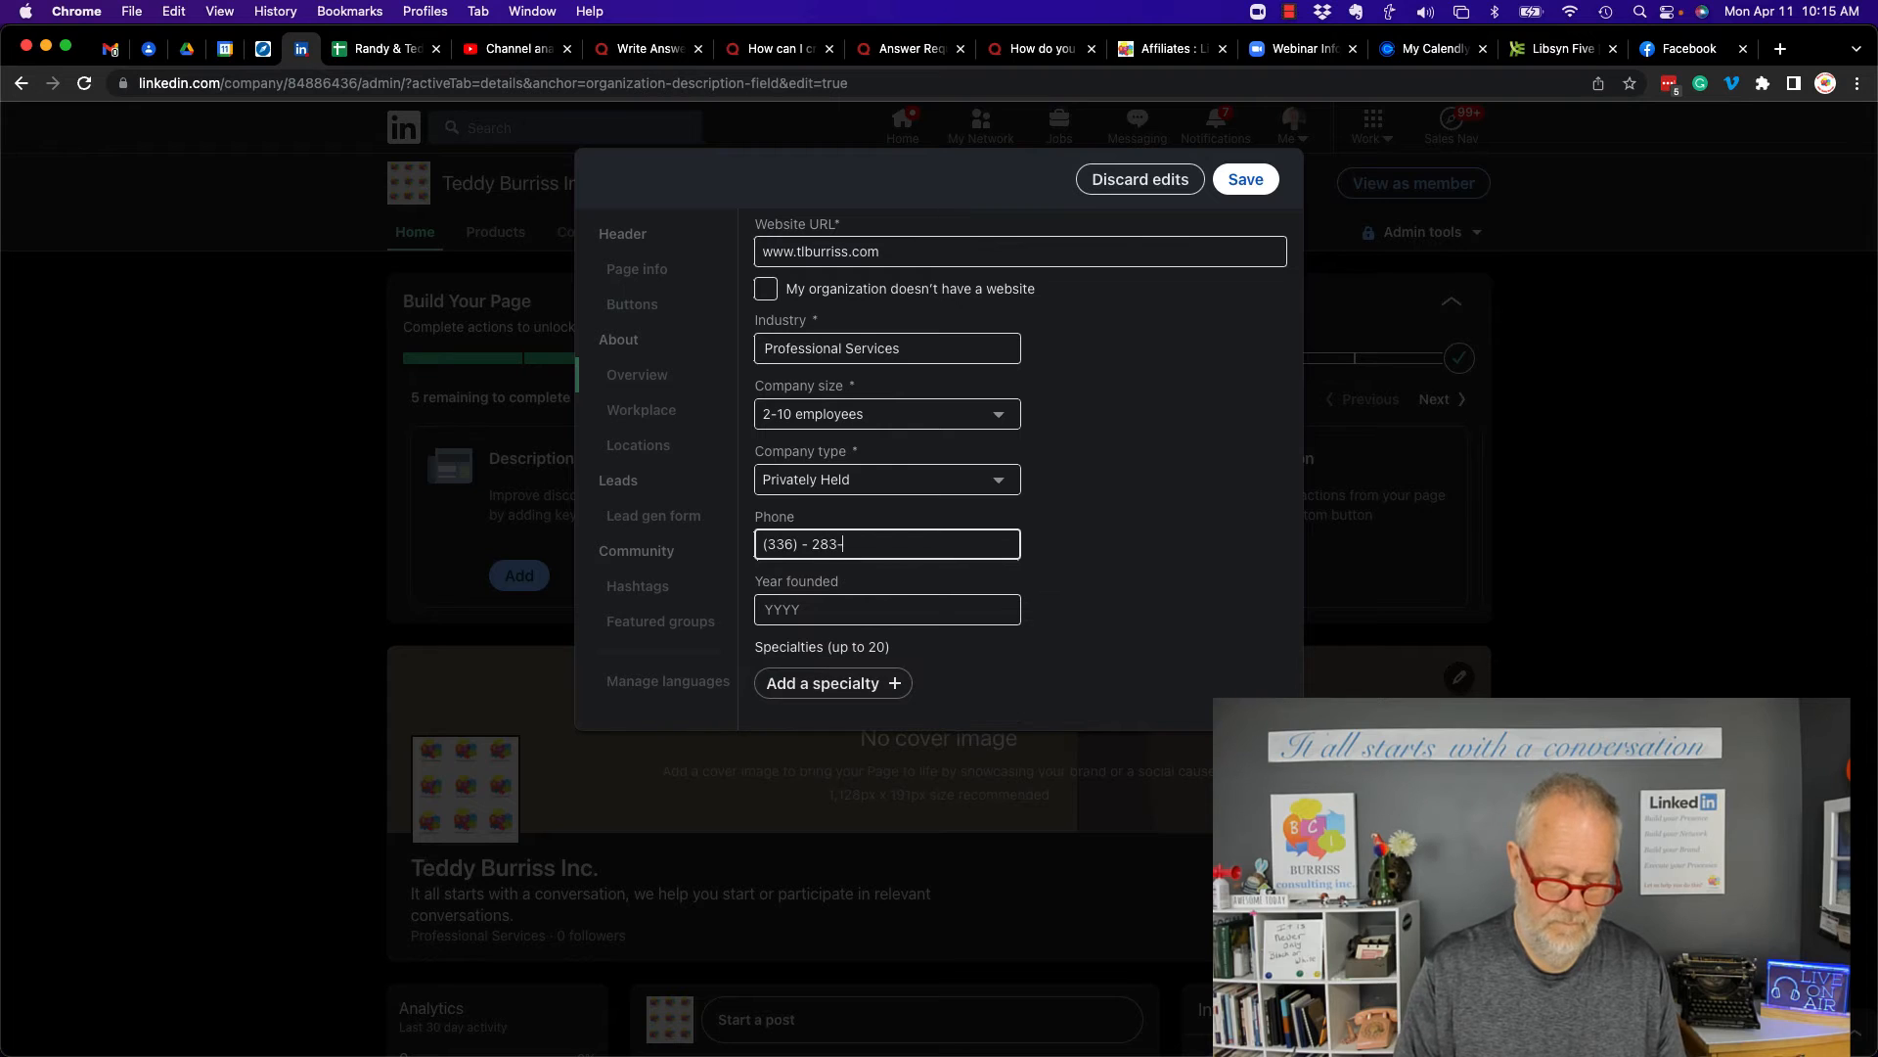
- Set the year founded to 1983
left_click(773, 606)
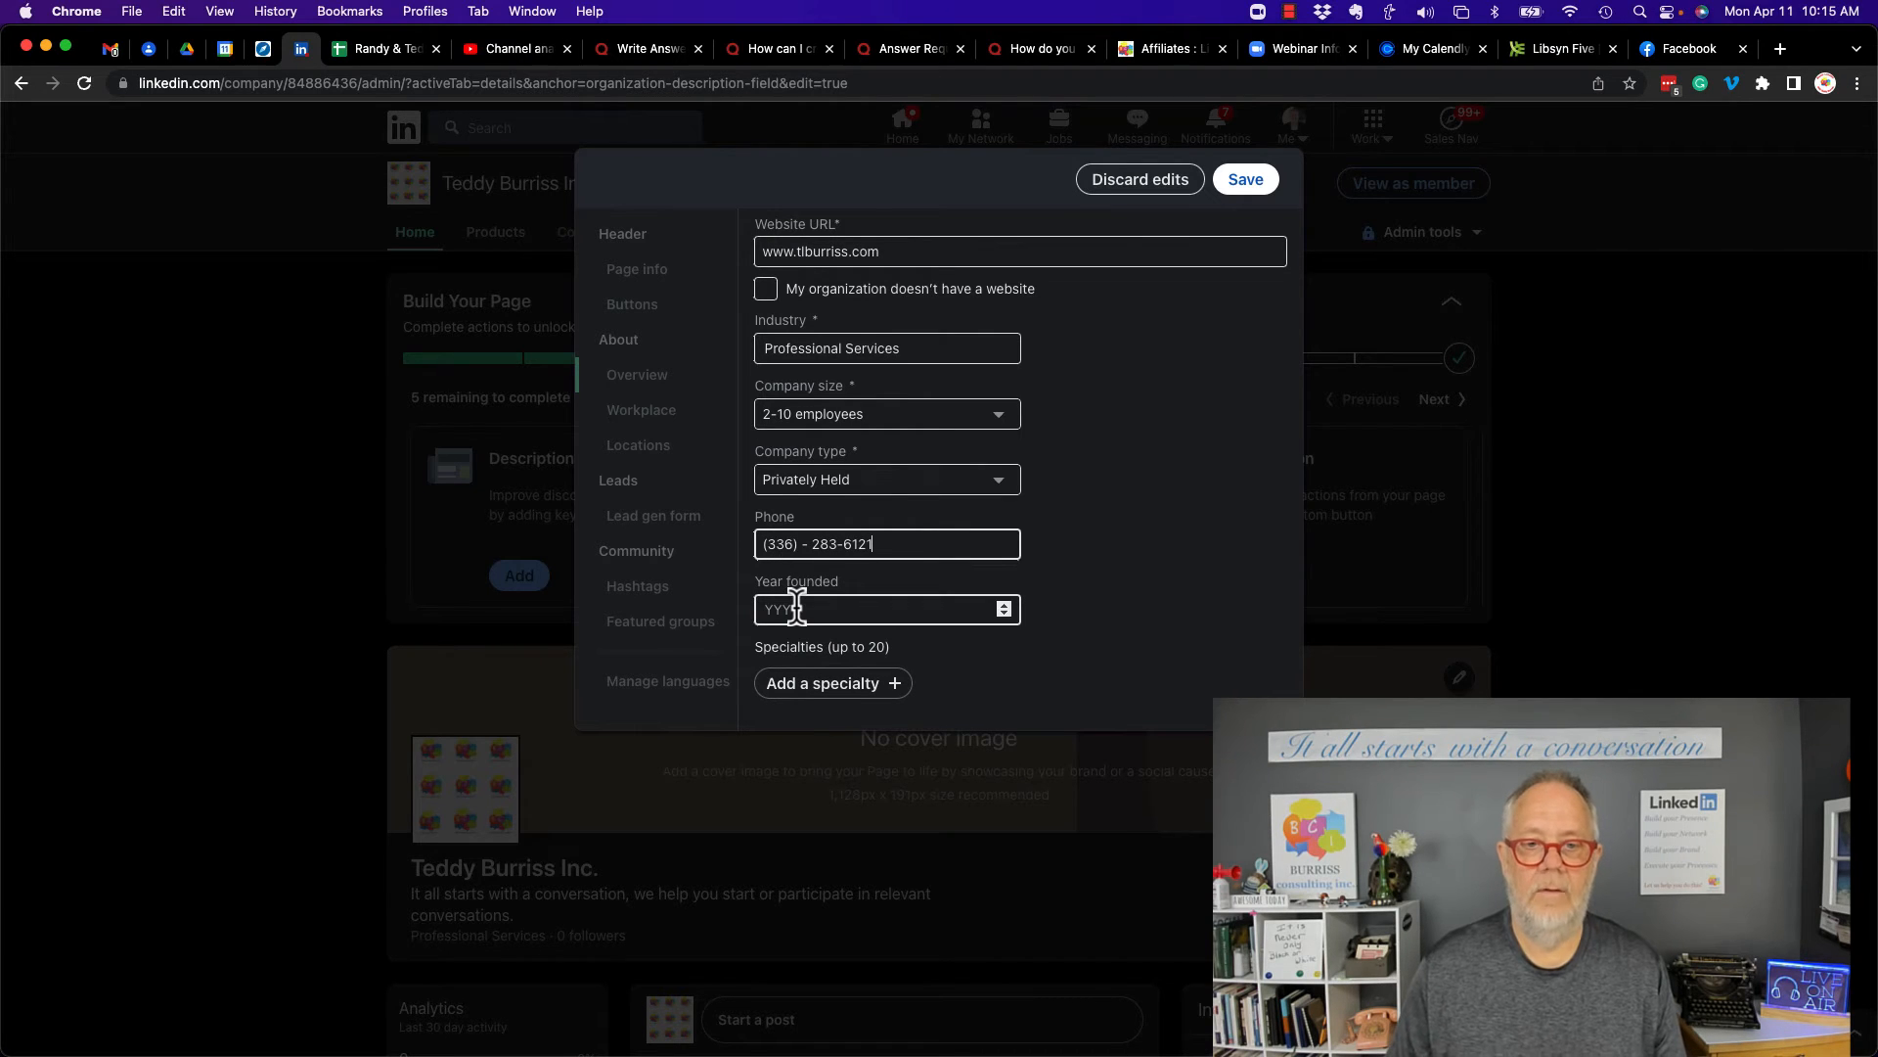
type("2009")
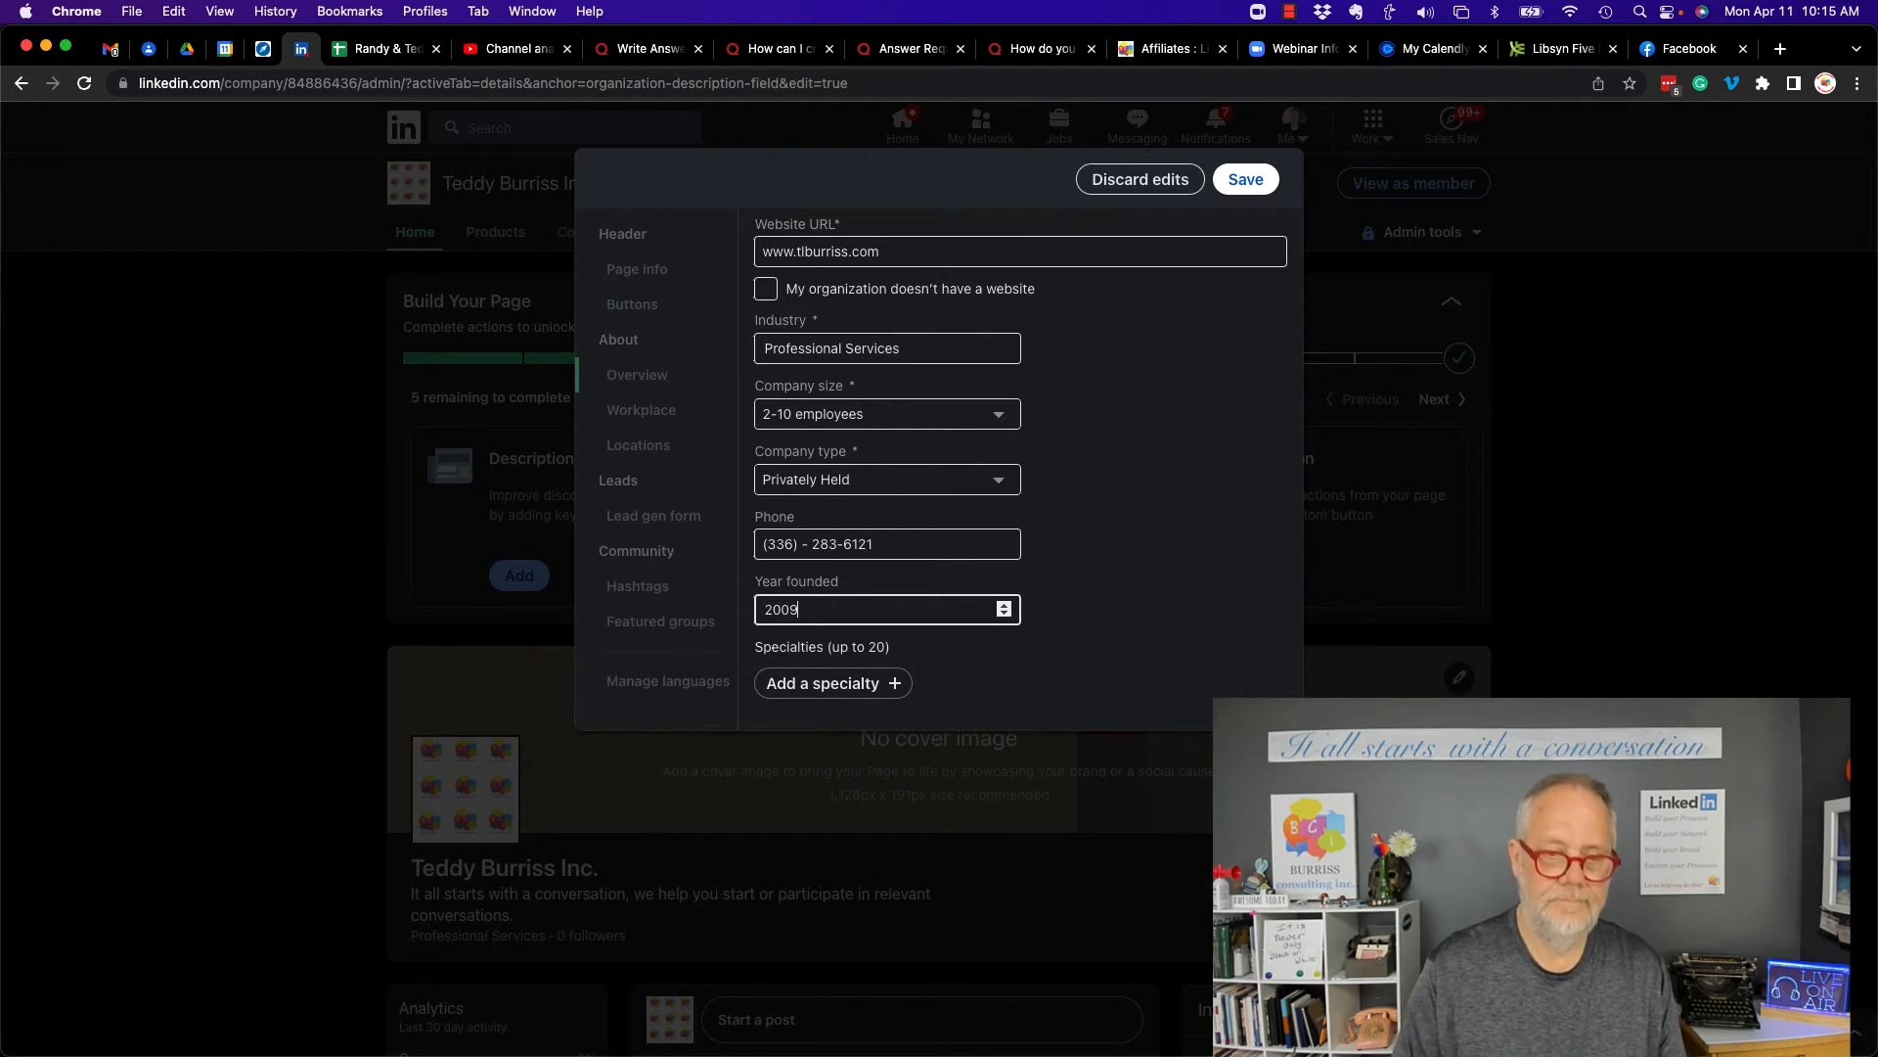
key("BackSpace")
key("BackSpace")
key("BackSpace")
key("BackSpace")
type("1983")
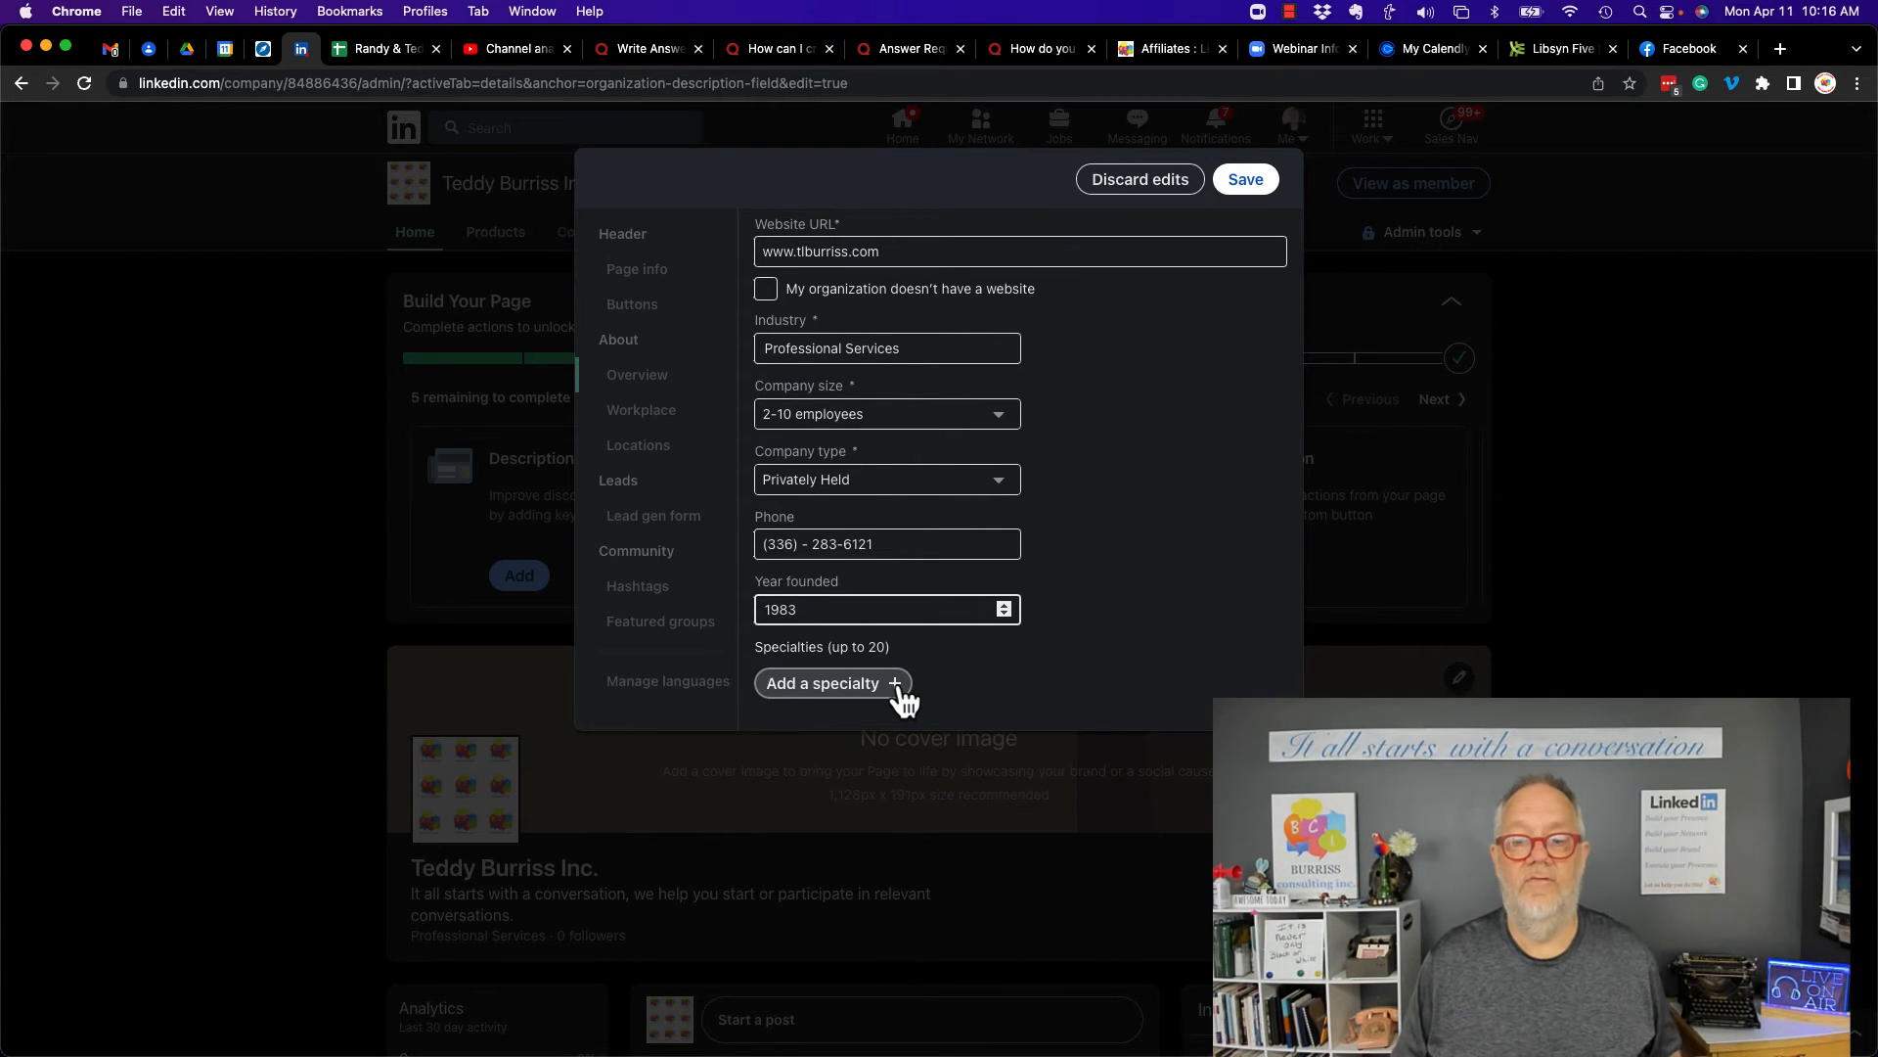
- Add the specialties LinkedIn, Social Media, Business Conversations, Sales Navigator, Prospecting and Business Engagement, then save the overview
left_click(877, 688)
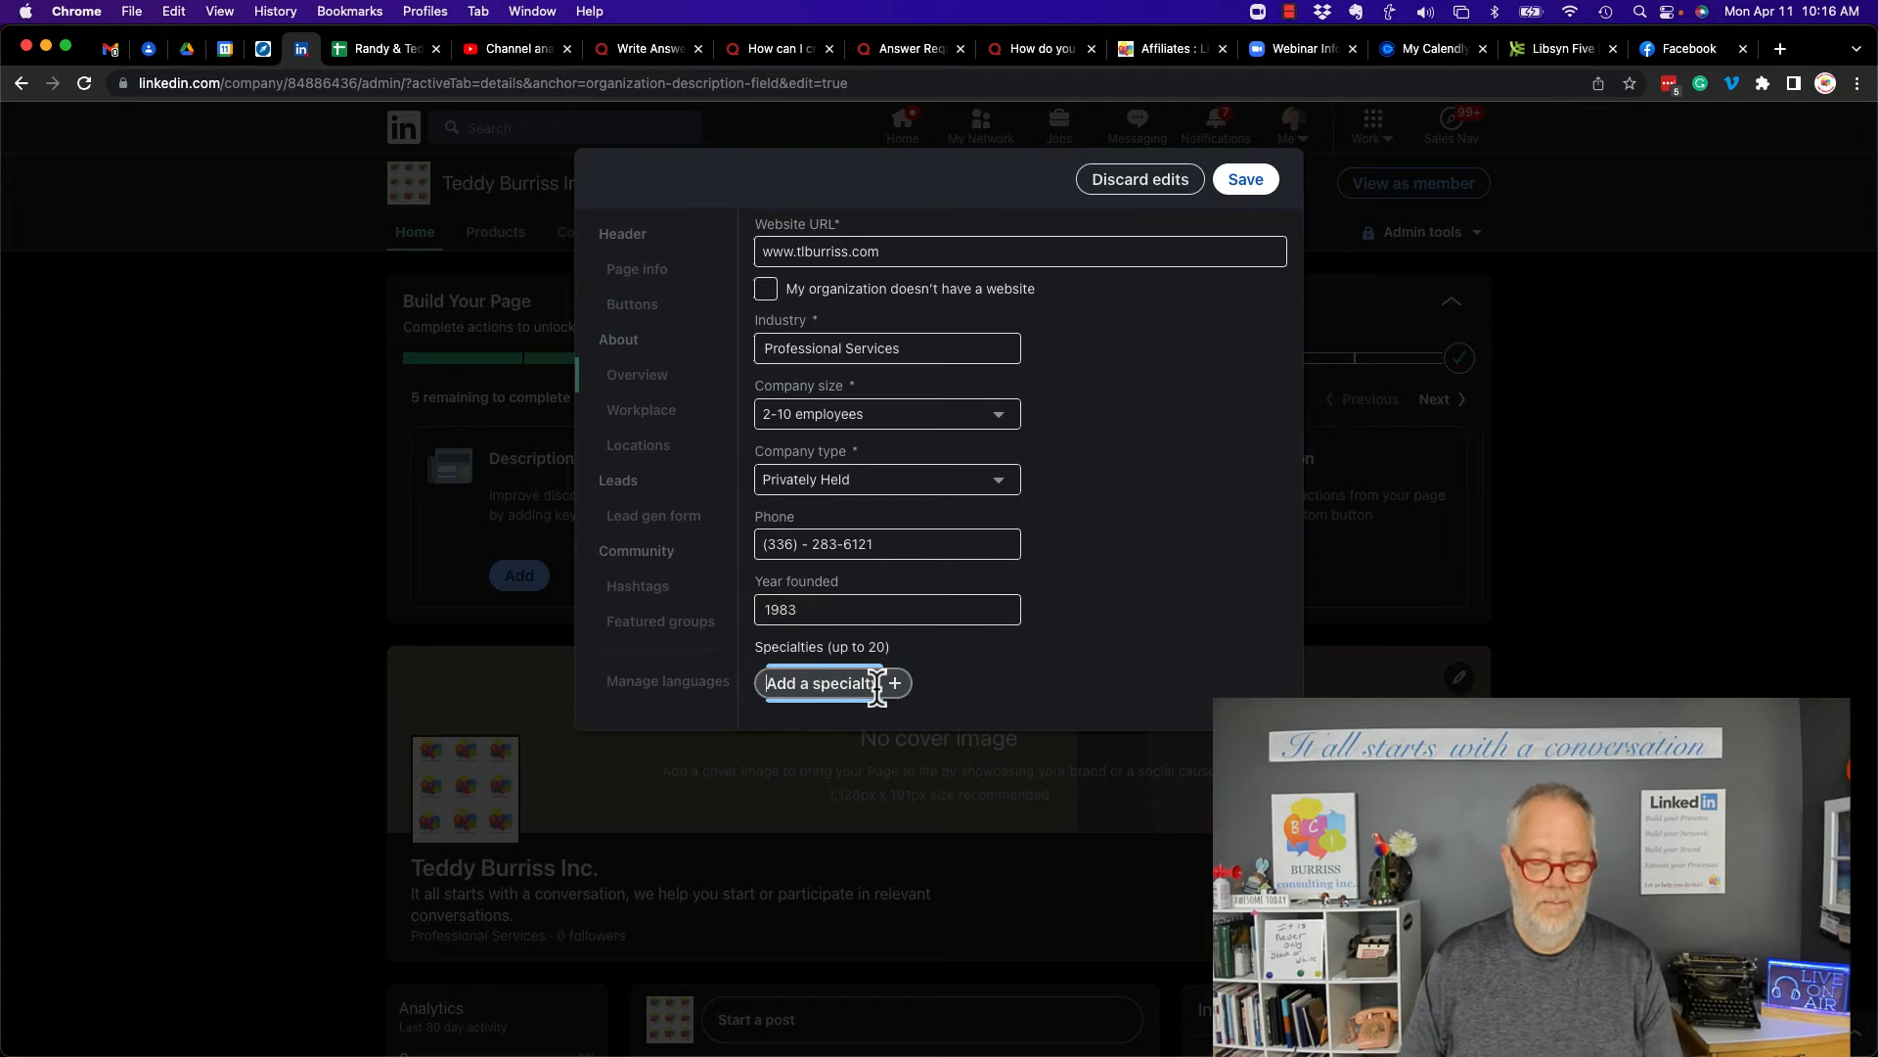
type("LinkedIn")
key("Return")
type("Social Media")
key("Return")
type("Business Conversations")
key("Return")
type("S")
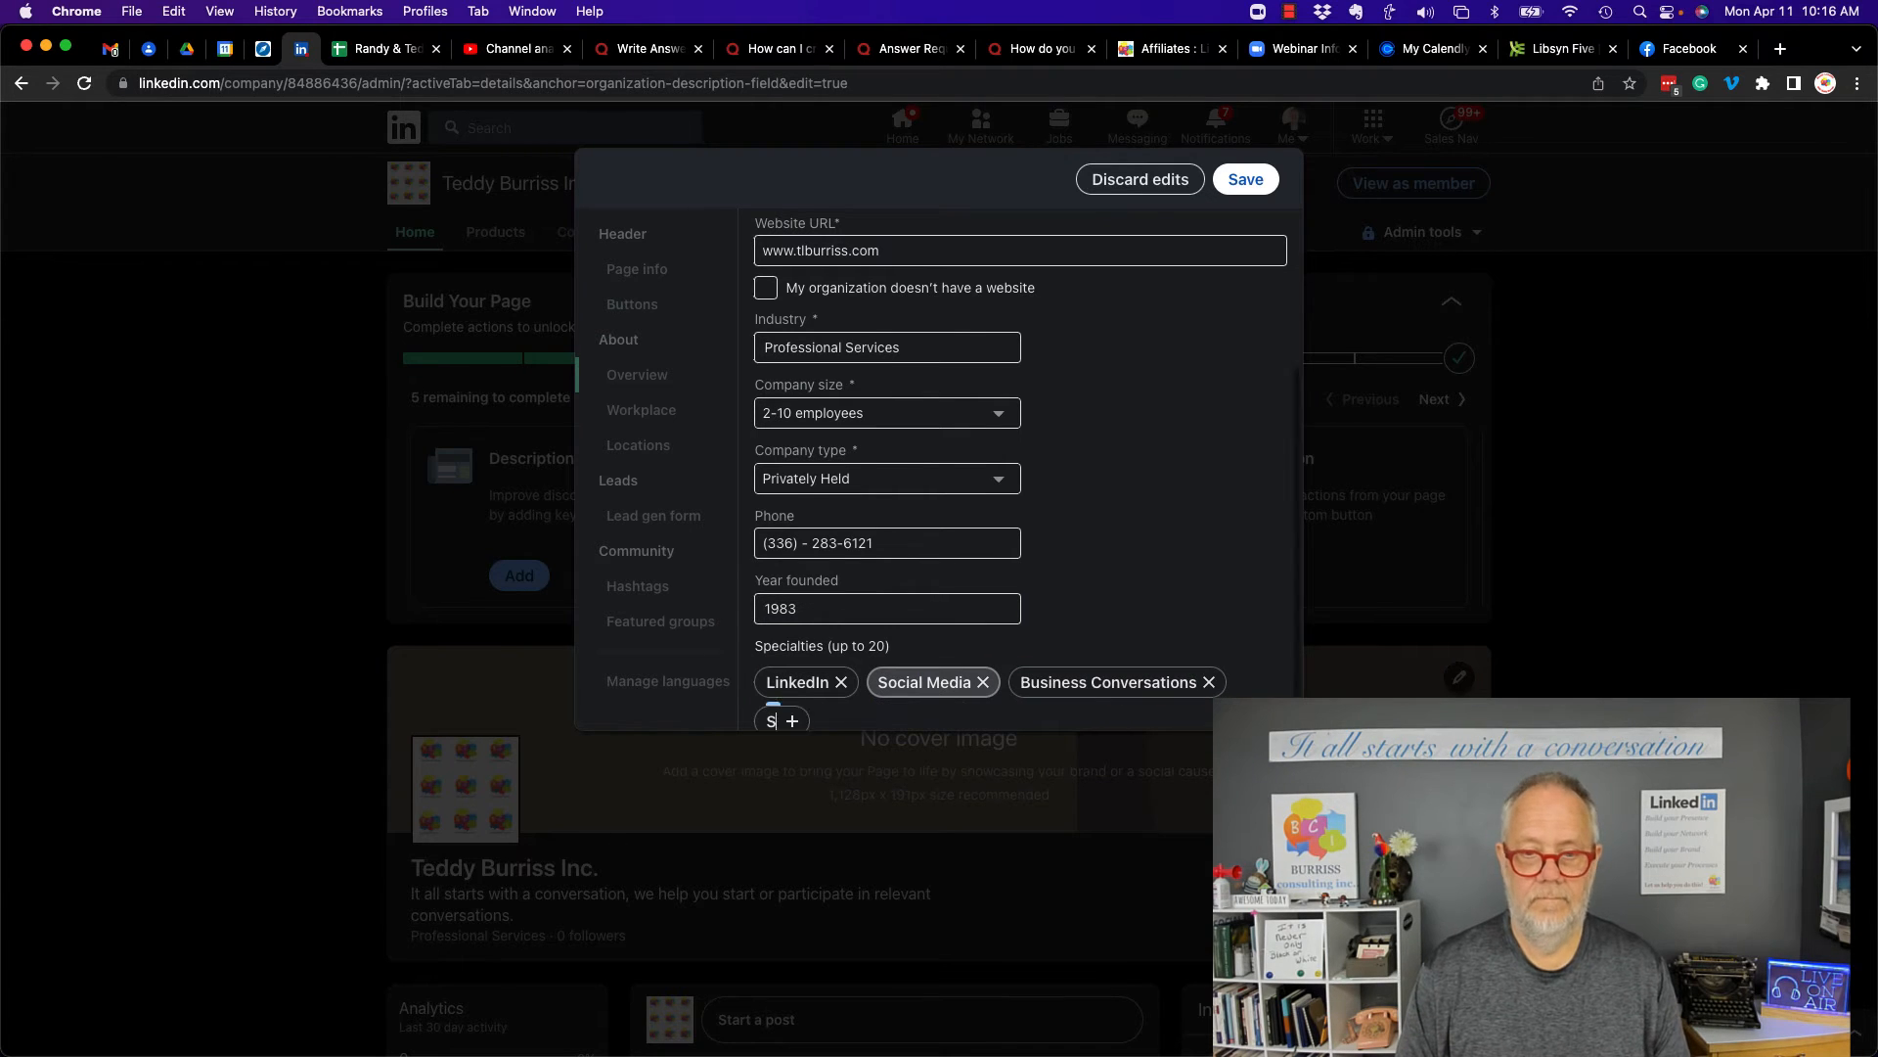
type("ales Navigator")
key("Return")
type("Prospecting")
key("Return")
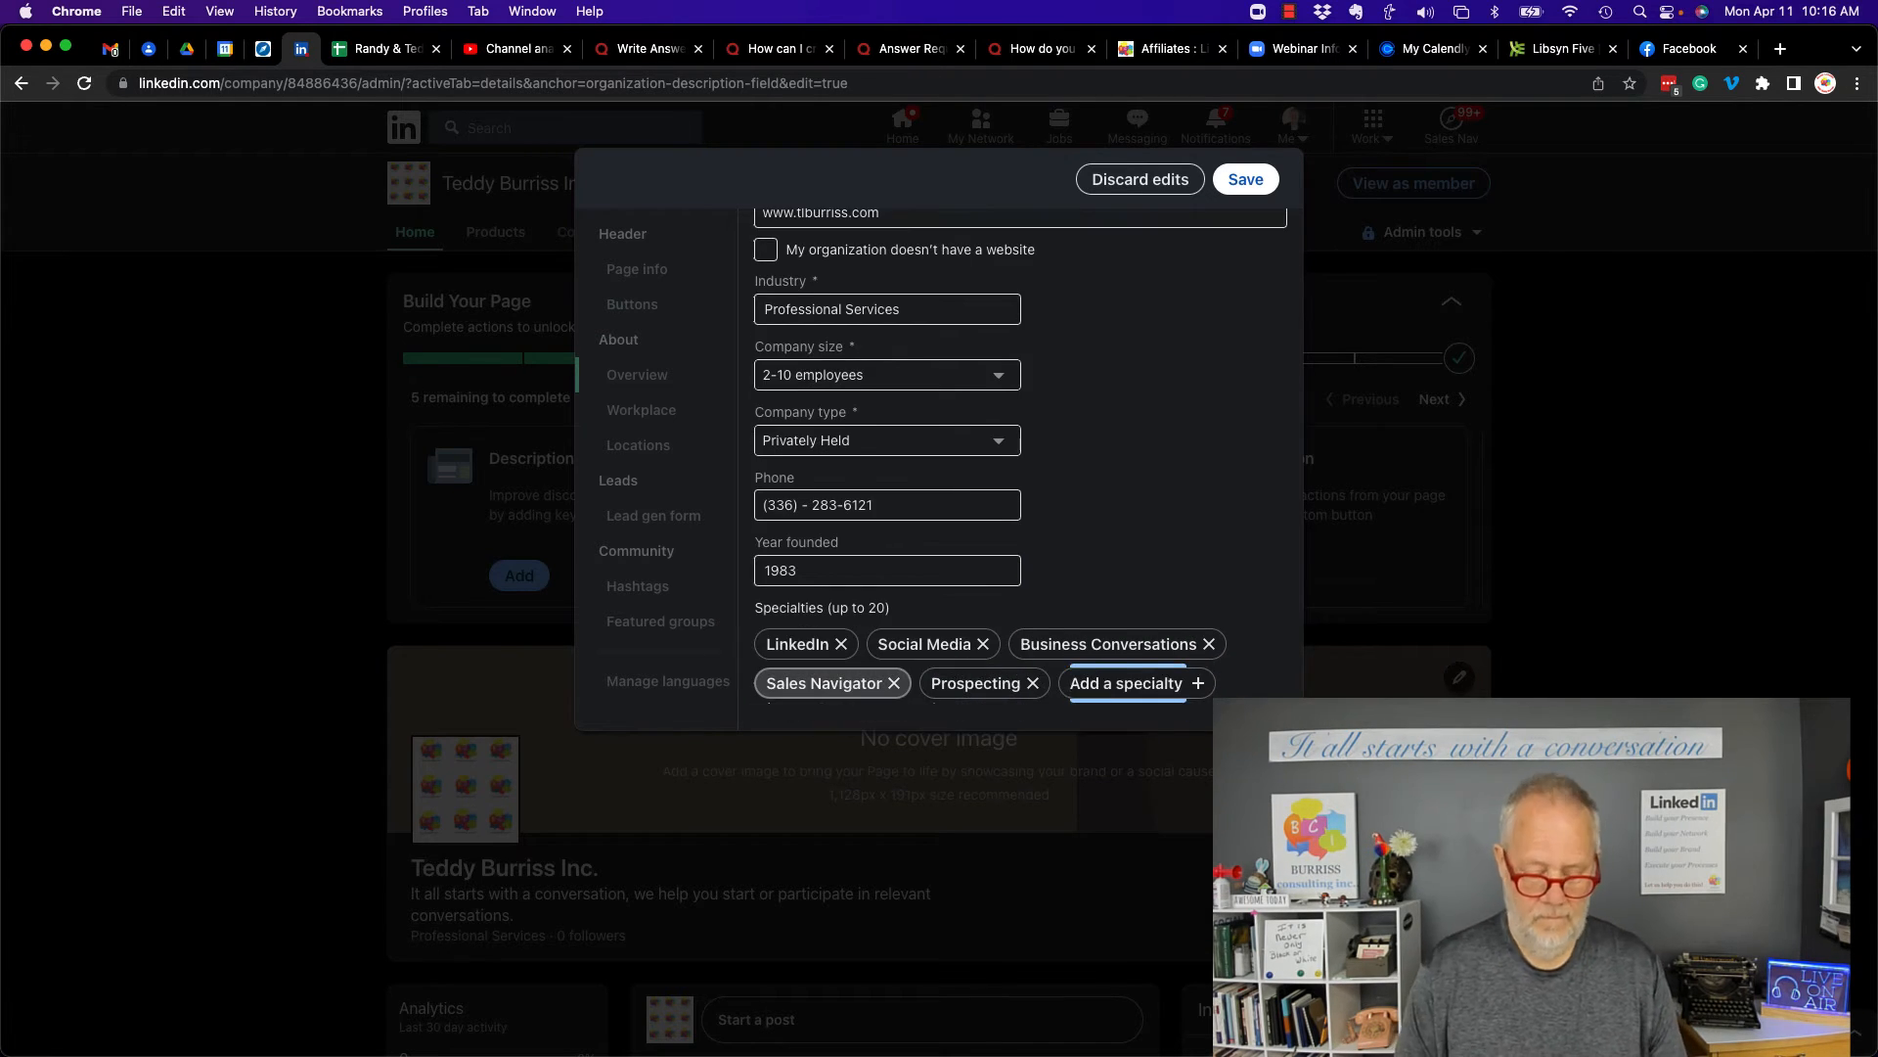
type("Business Engagement")
key("Return")
scroll(861, 554, "down", 1)
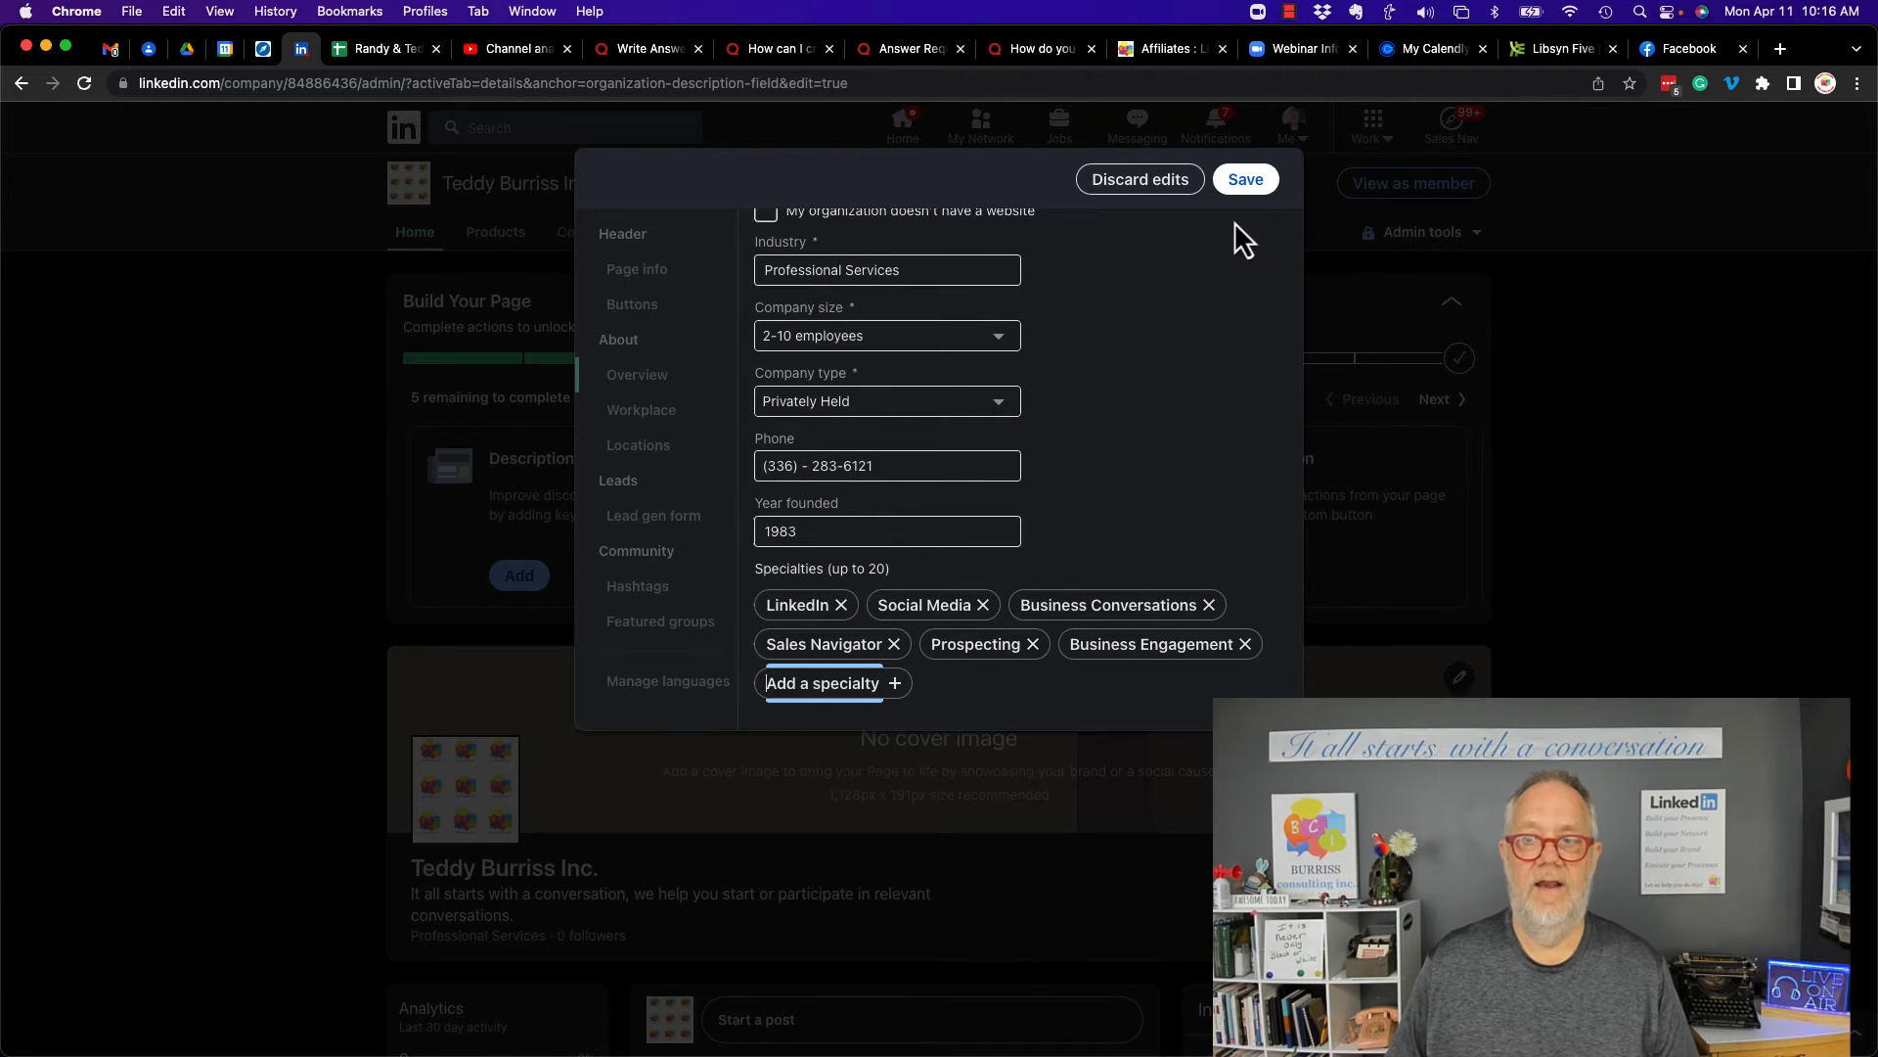
left_click(1248, 182)
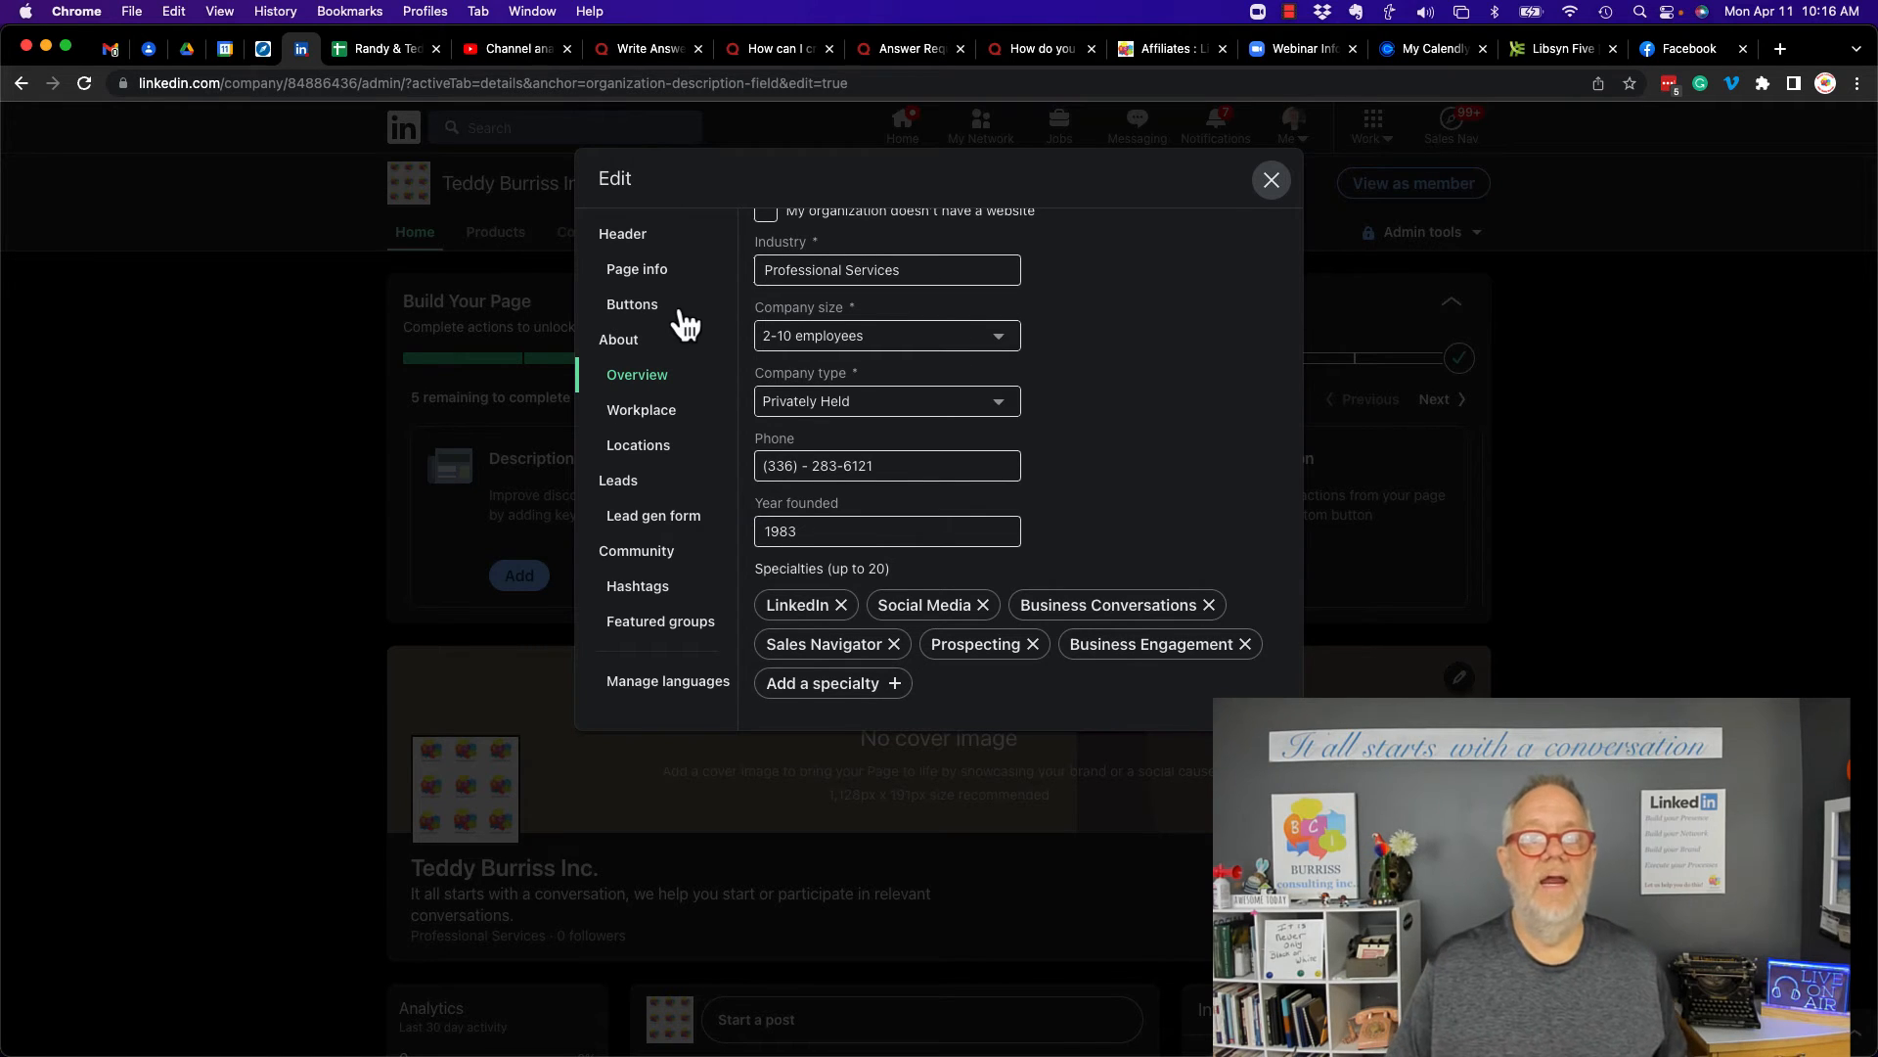
- Open the Workplace section to review its workplace module options
left_click(641, 416)
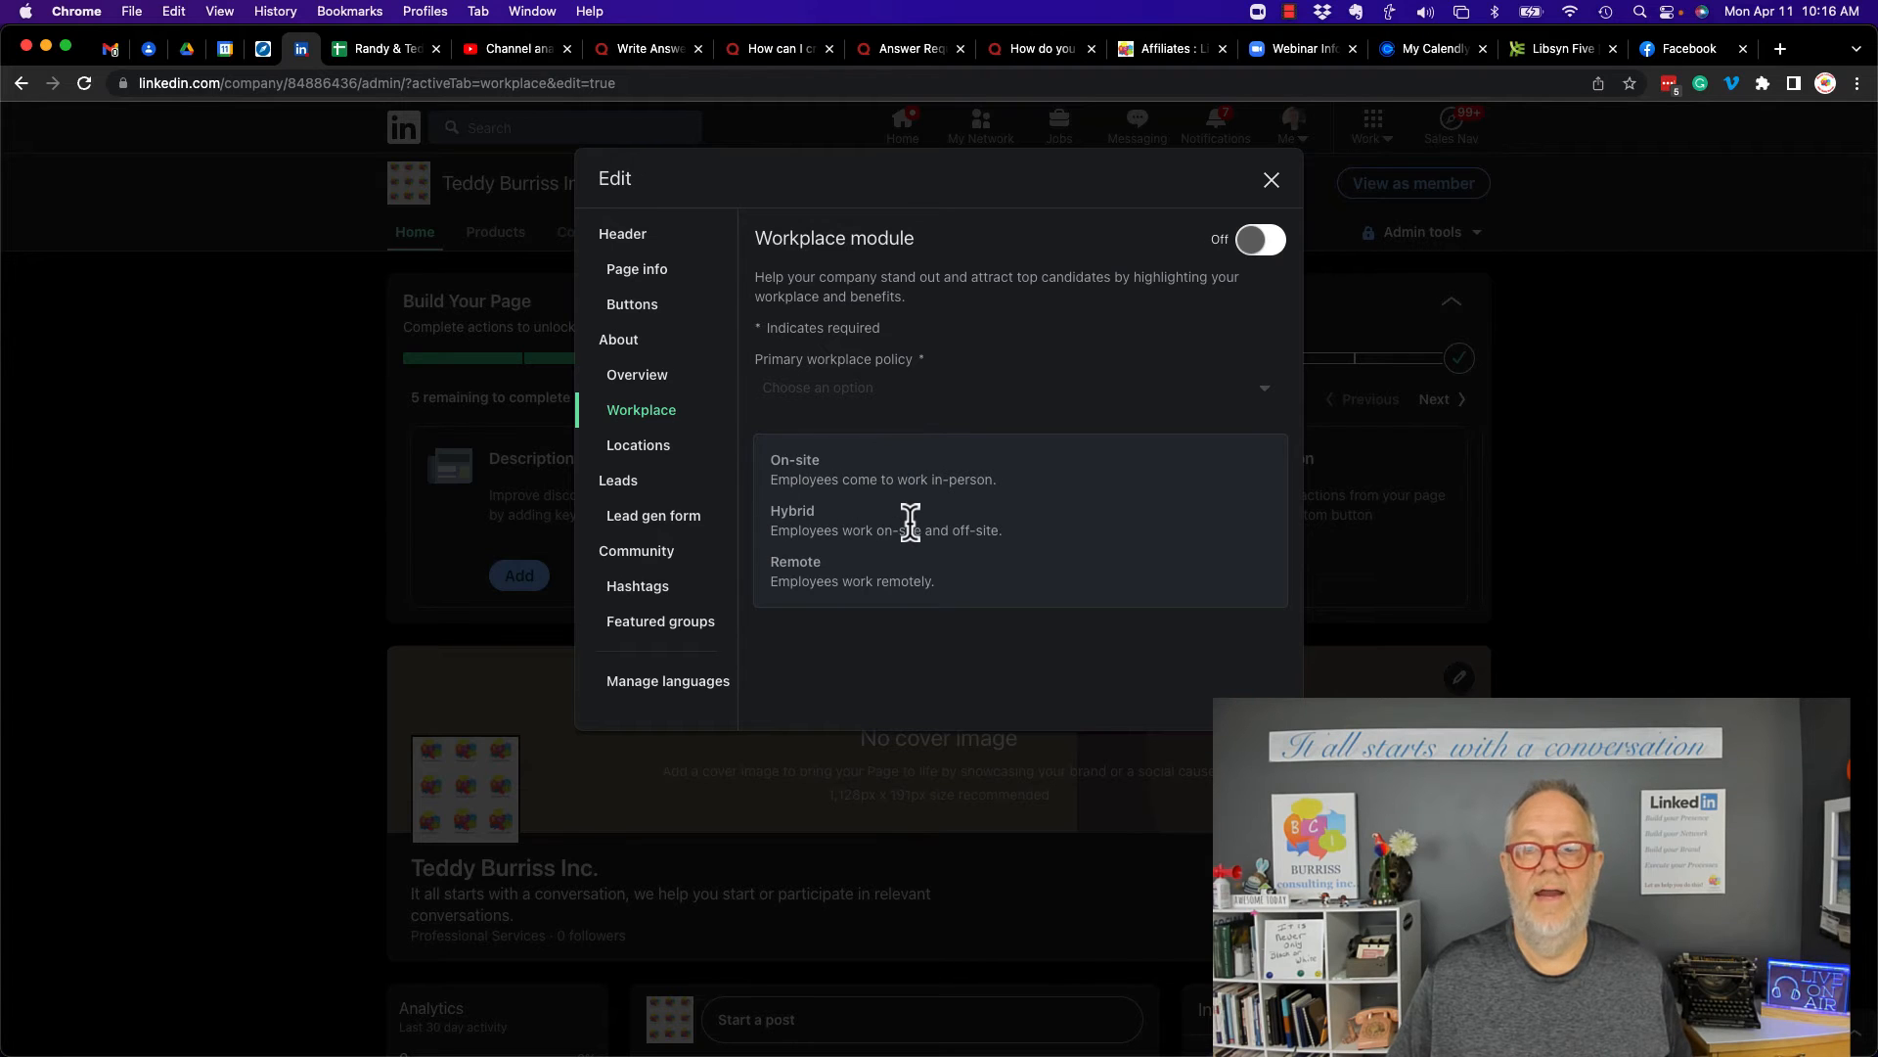
left_click(1260, 240)
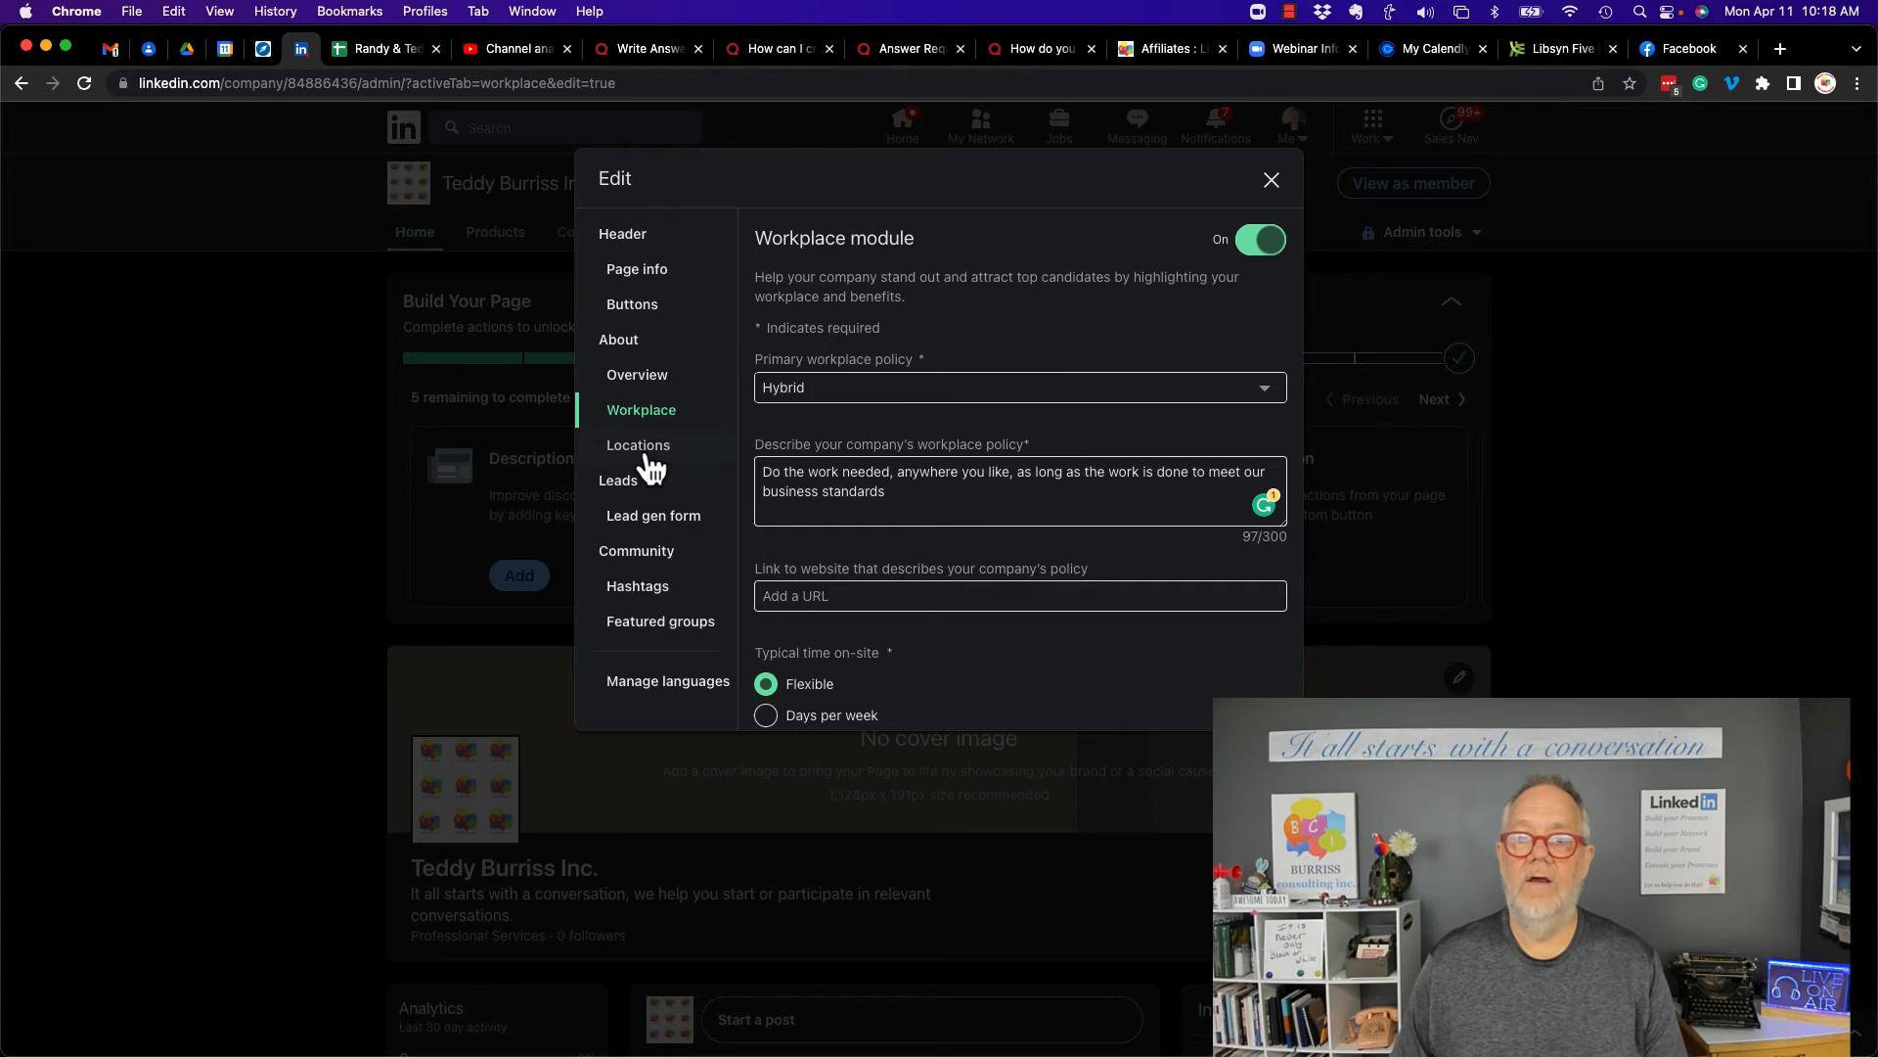
- Add a primary location without a street address in Winston-Salem, NC, correct the ZIP code, name it Coporate Offices and save
left_click(641, 447)
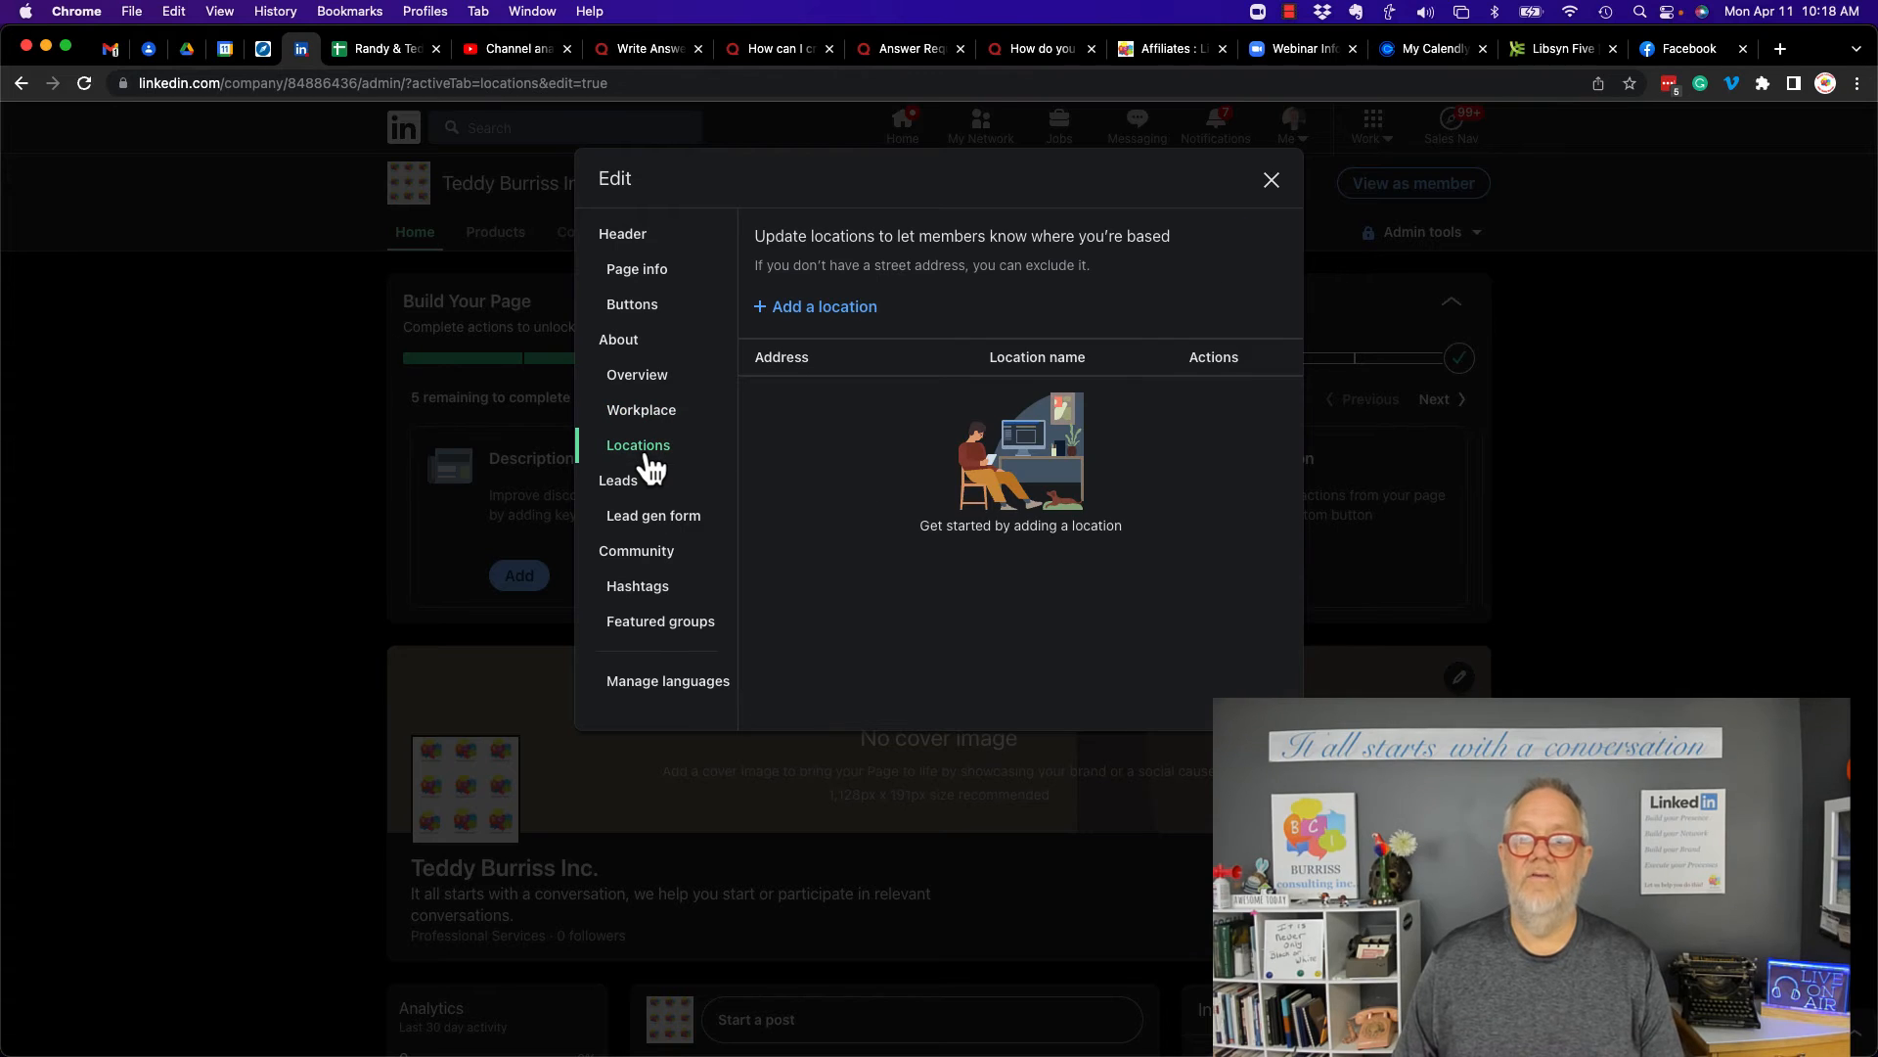
left_click(832, 306)
left_click(851, 368)
left_click(858, 401)
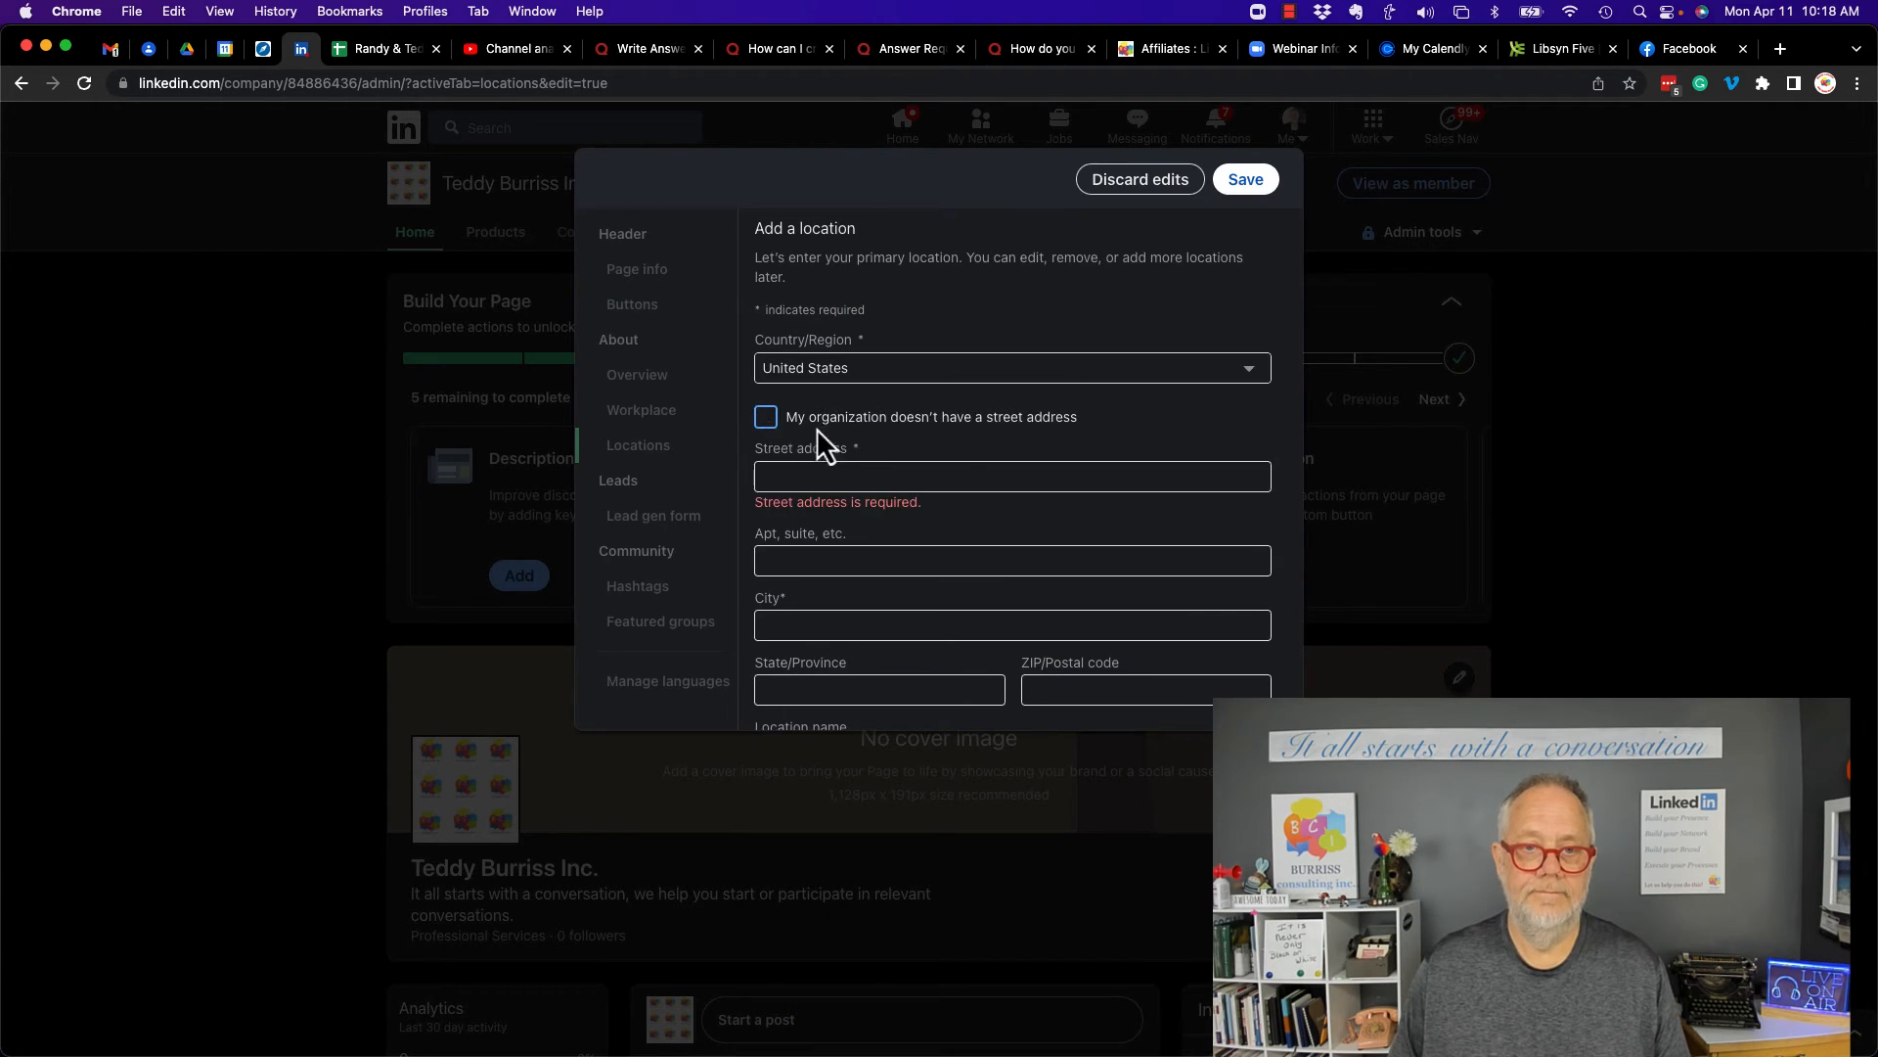
scroll(972, 466, "down", 2)
left_click(766, 324)
left_click(866, 509)
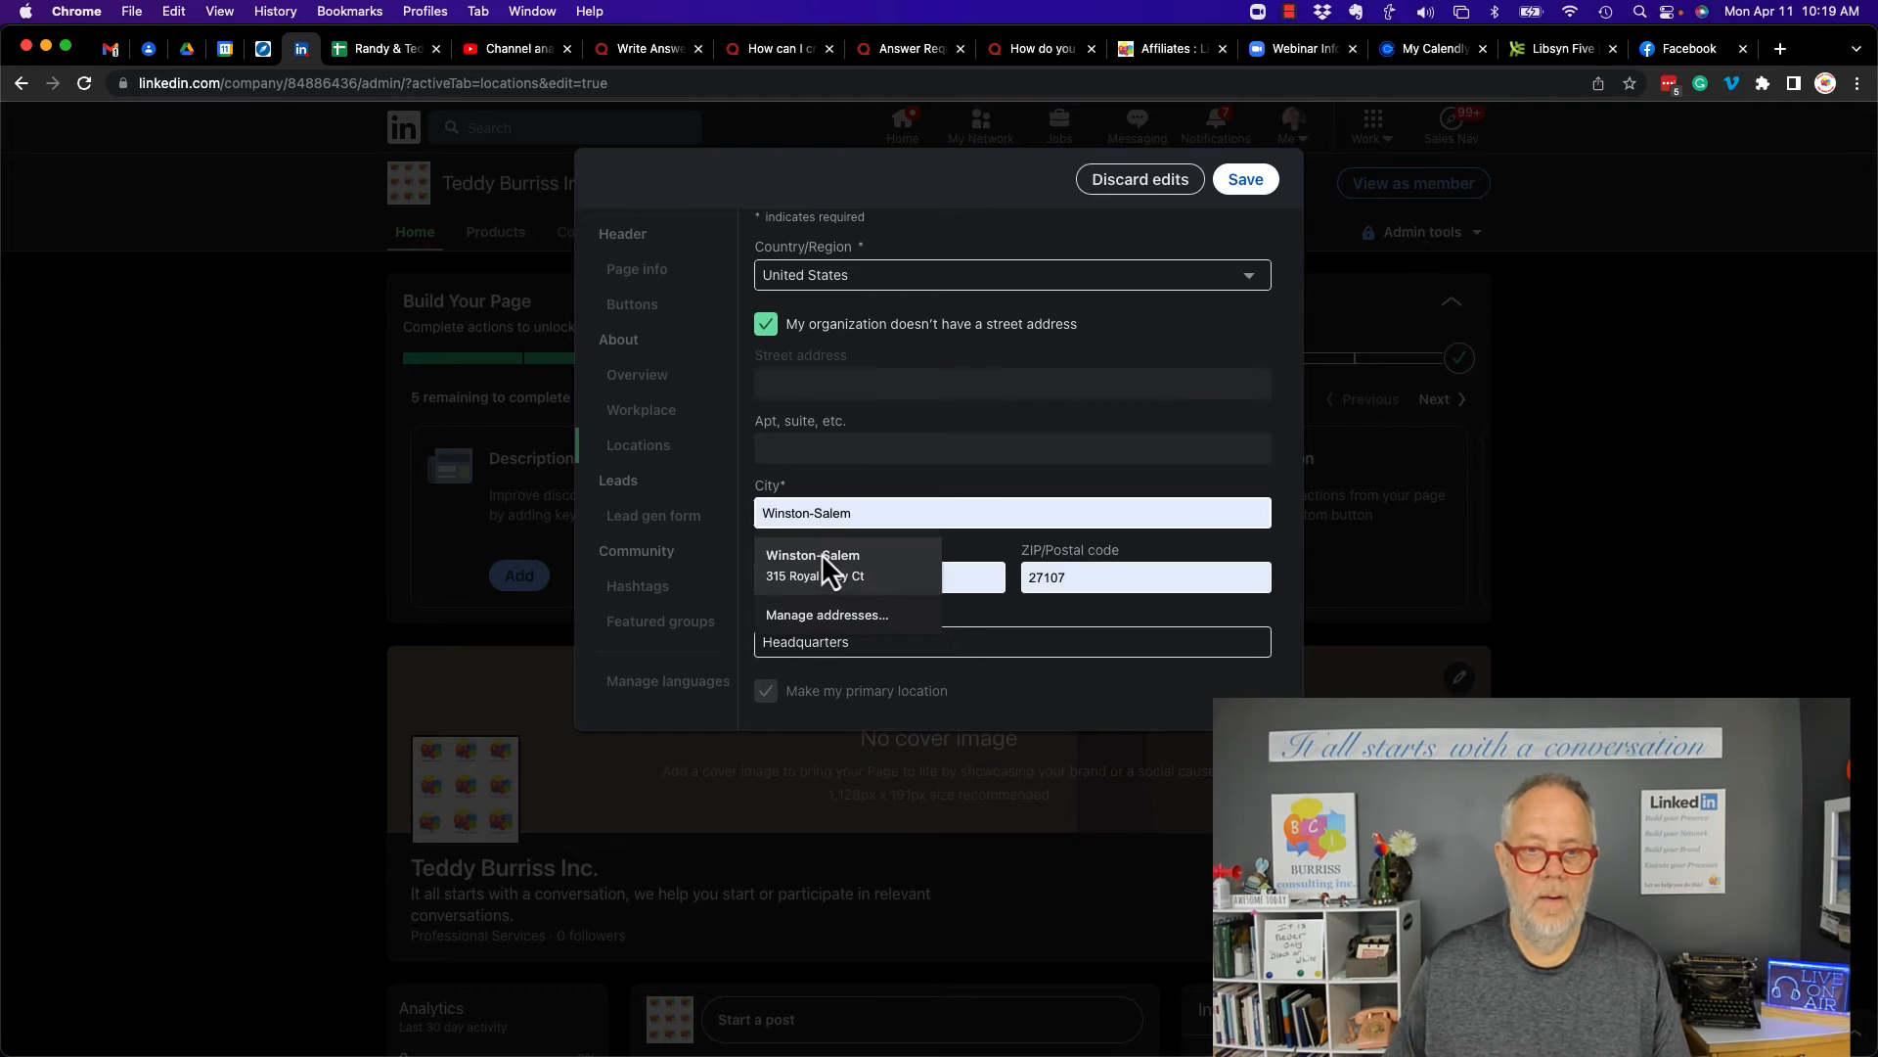
left_click(824, 557)
left_click(1157, 579)
key("BackSpace")
type("6")
double_click(884, 646)
type("Coporate Offices")
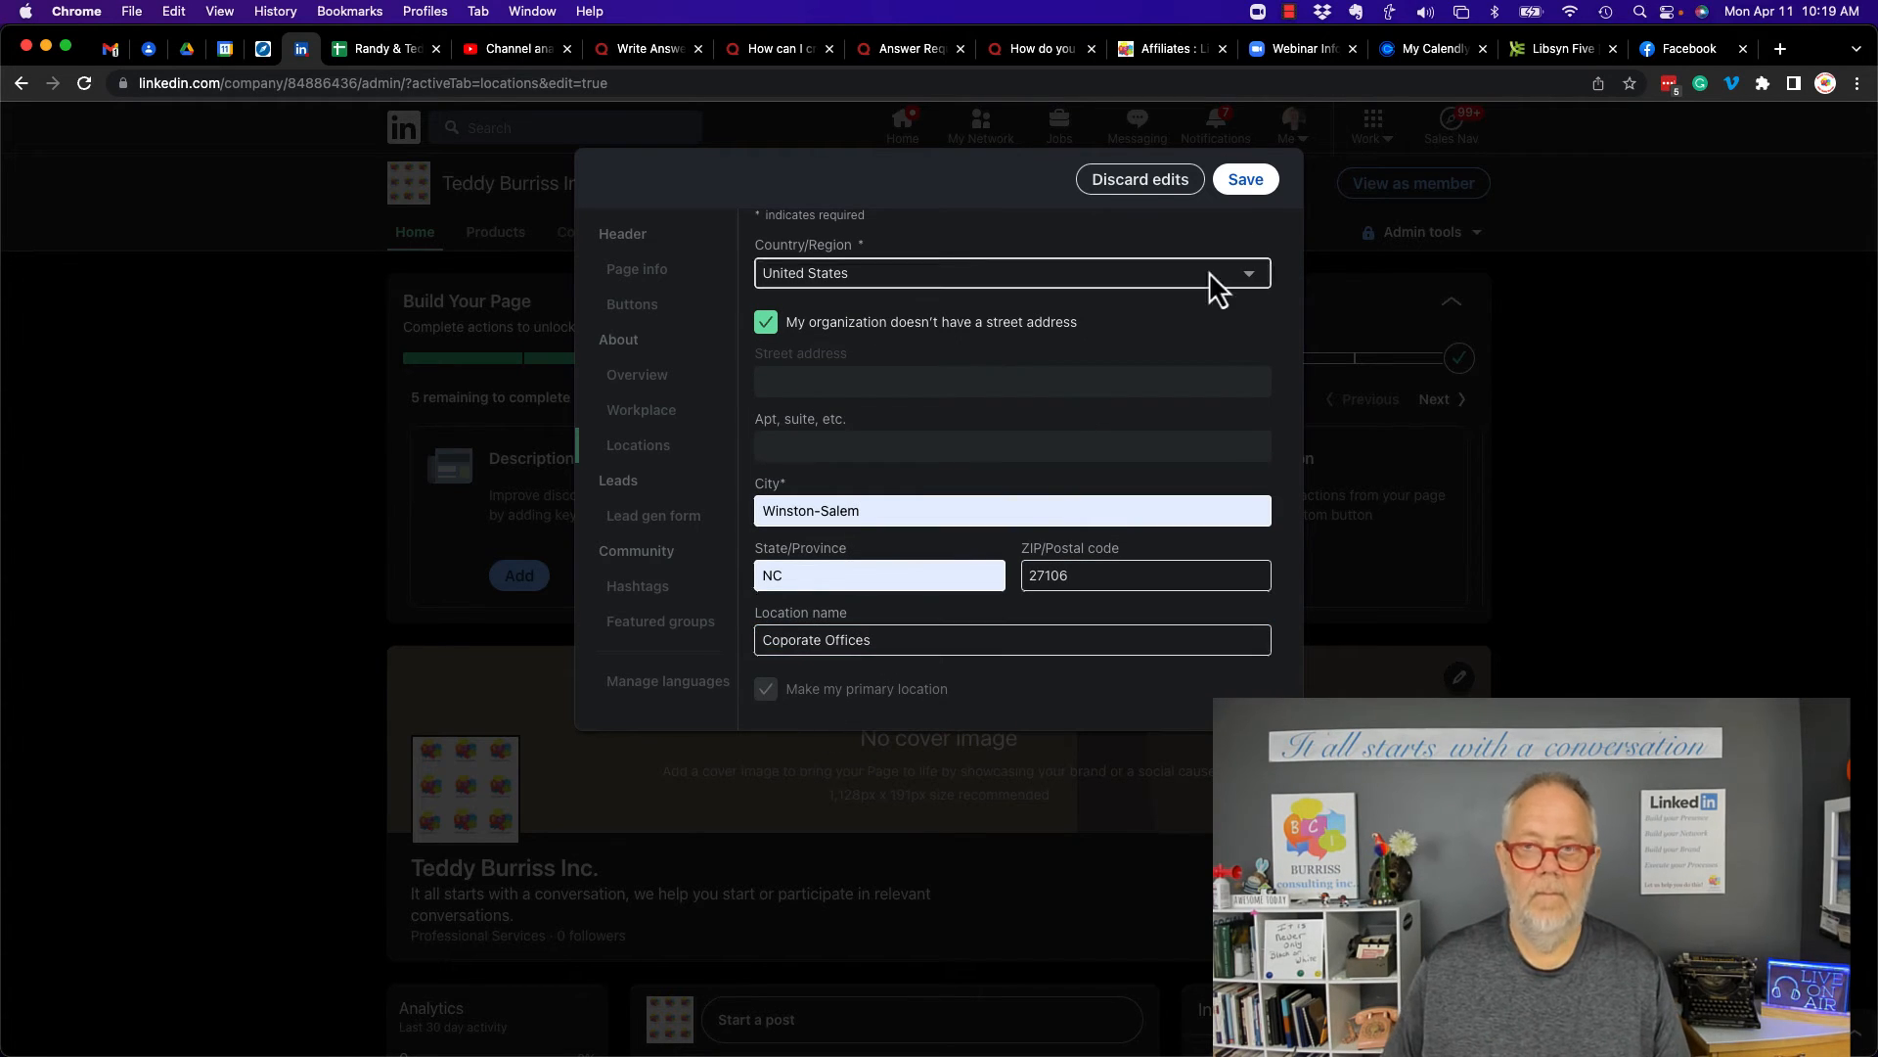
left_click(1244, 181)
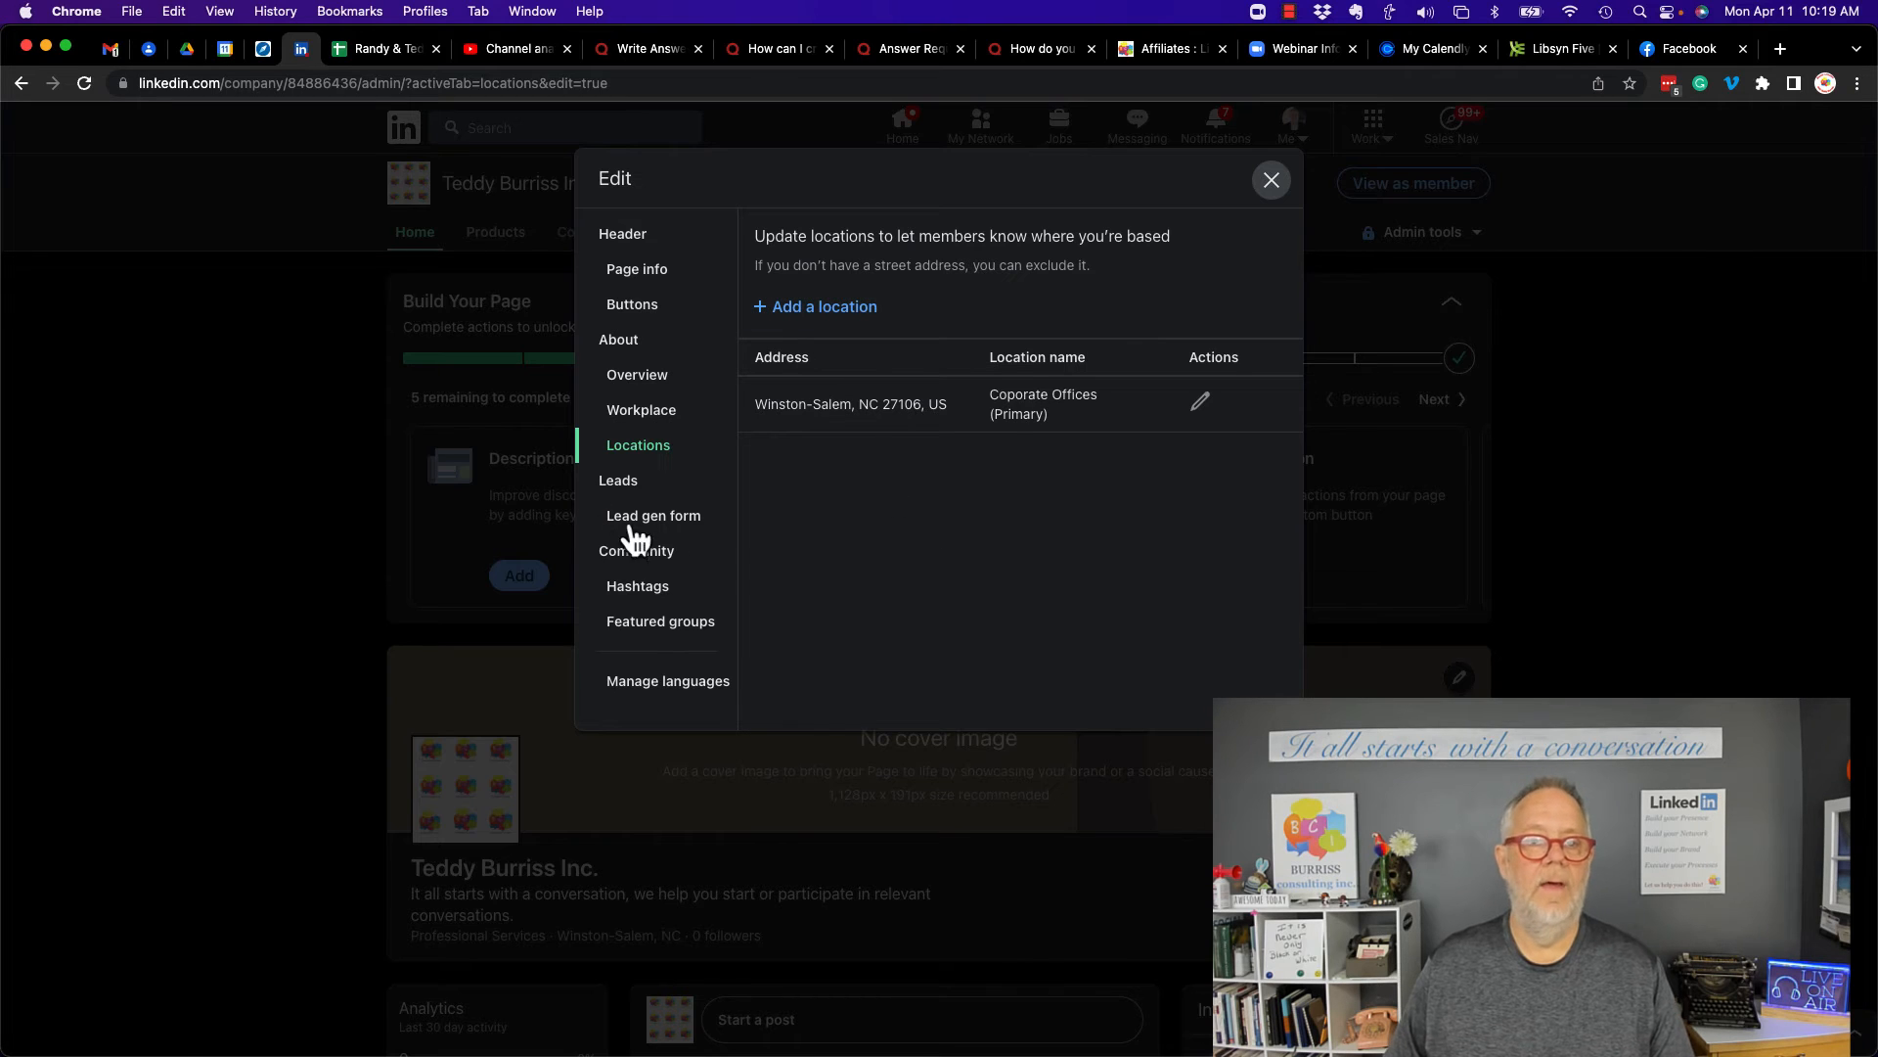
- Add the hashtags #LinkedIn, #SalesNavigator and #SocialProspecting to the page and save
left_click(643, 599)
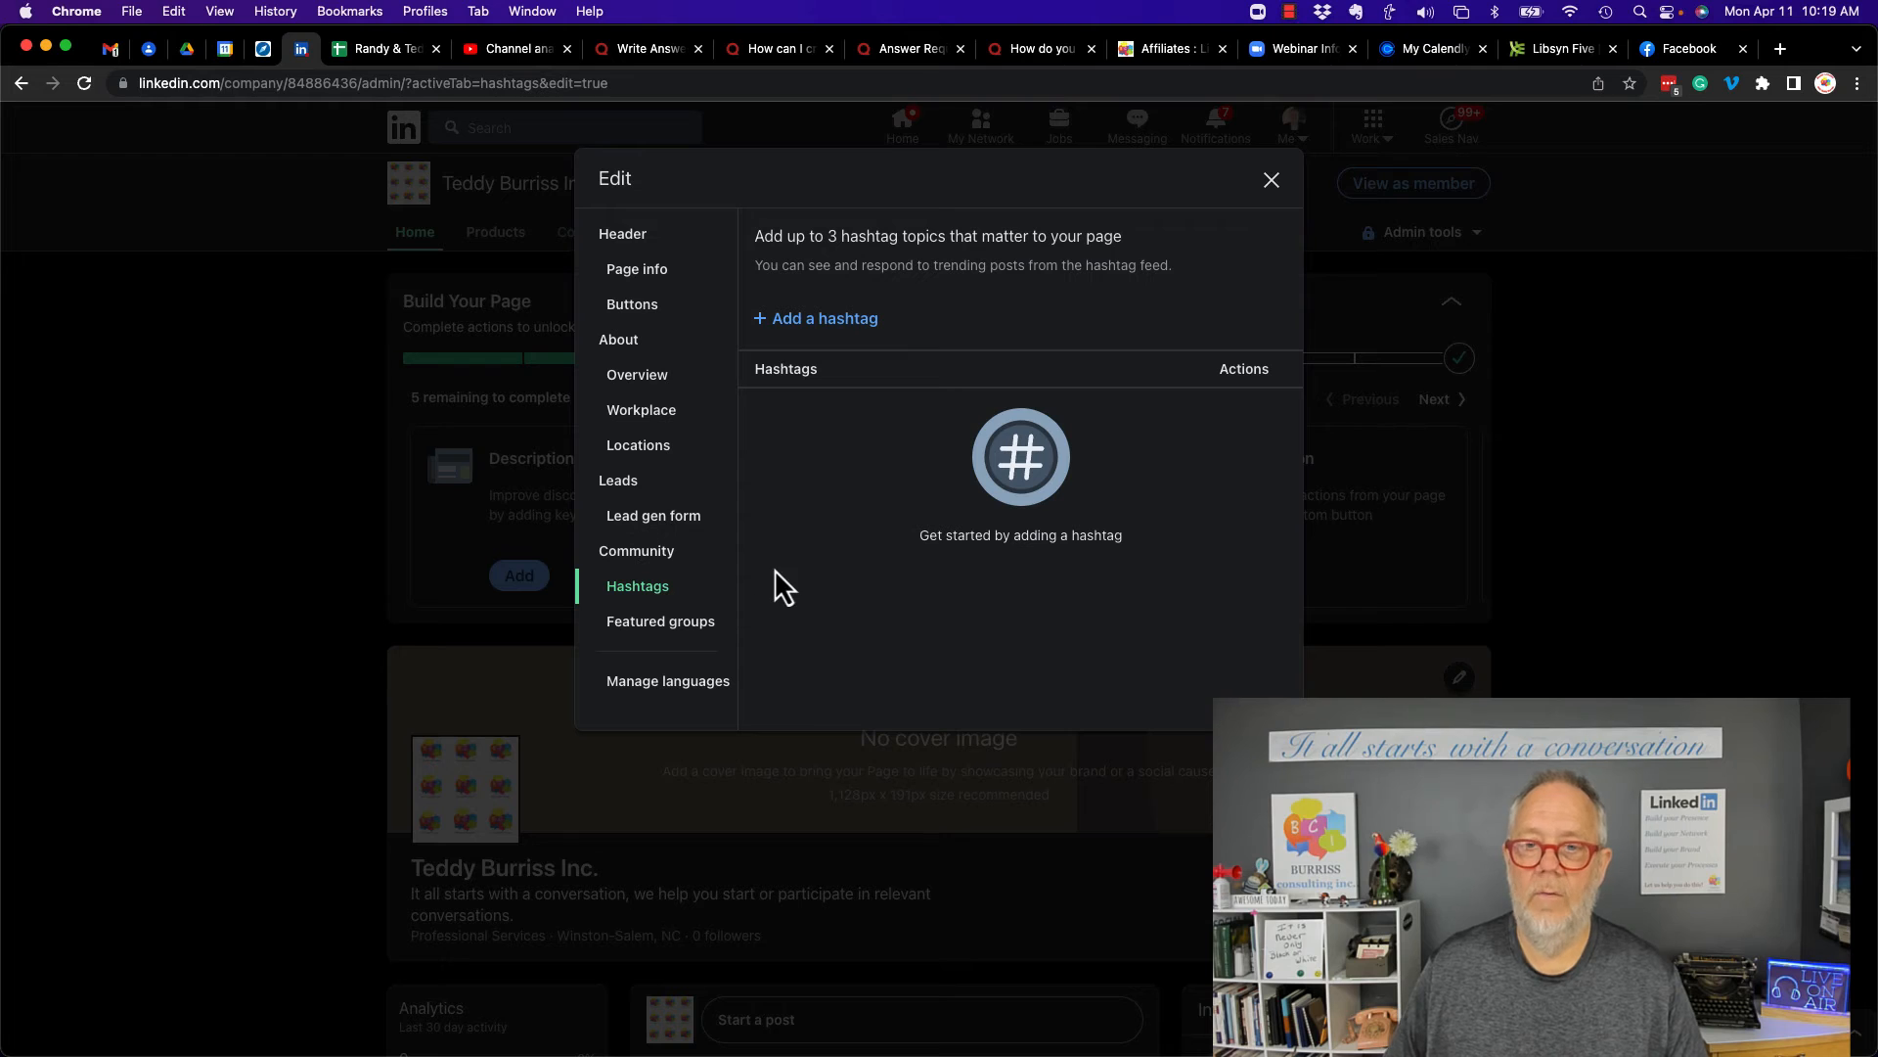
left_click(832, 321)
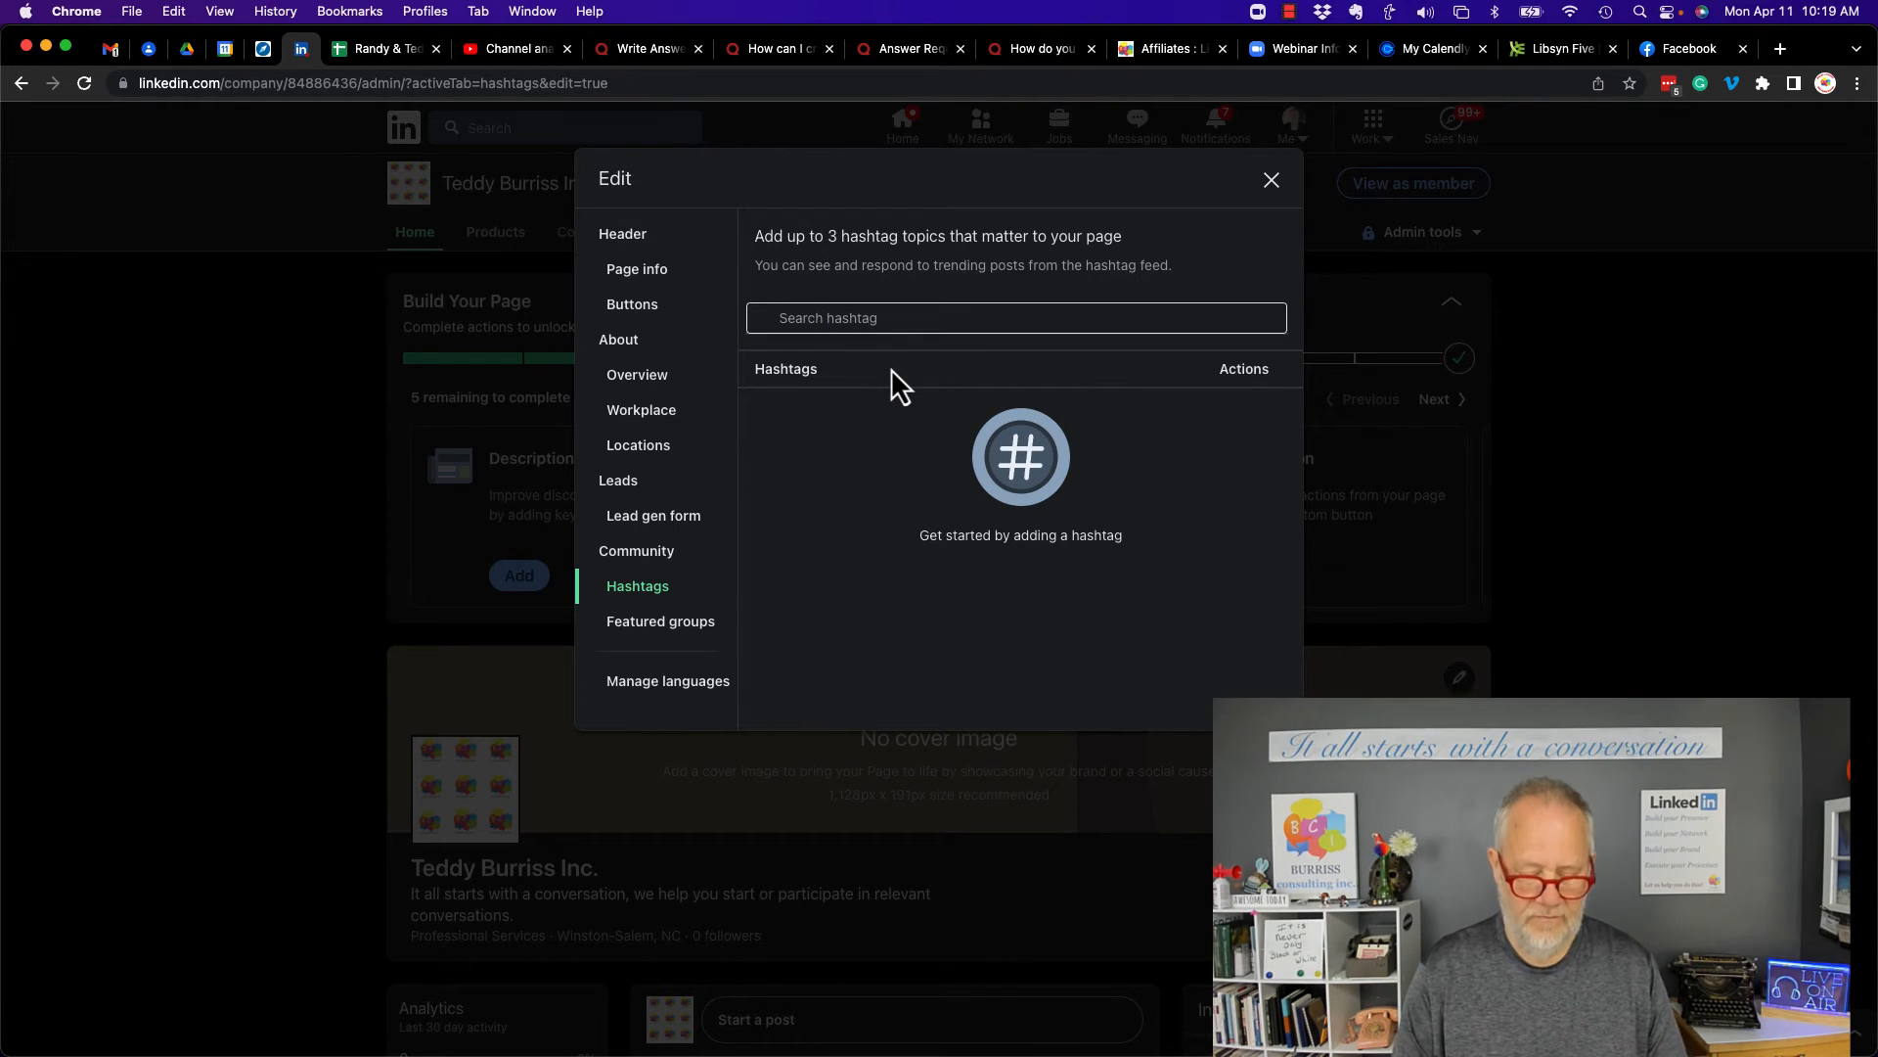
left_click(892, 319)
type("#LinkedIn")
left_click(924, 364)
left_click(915, 318)
type("#SalesNavig")
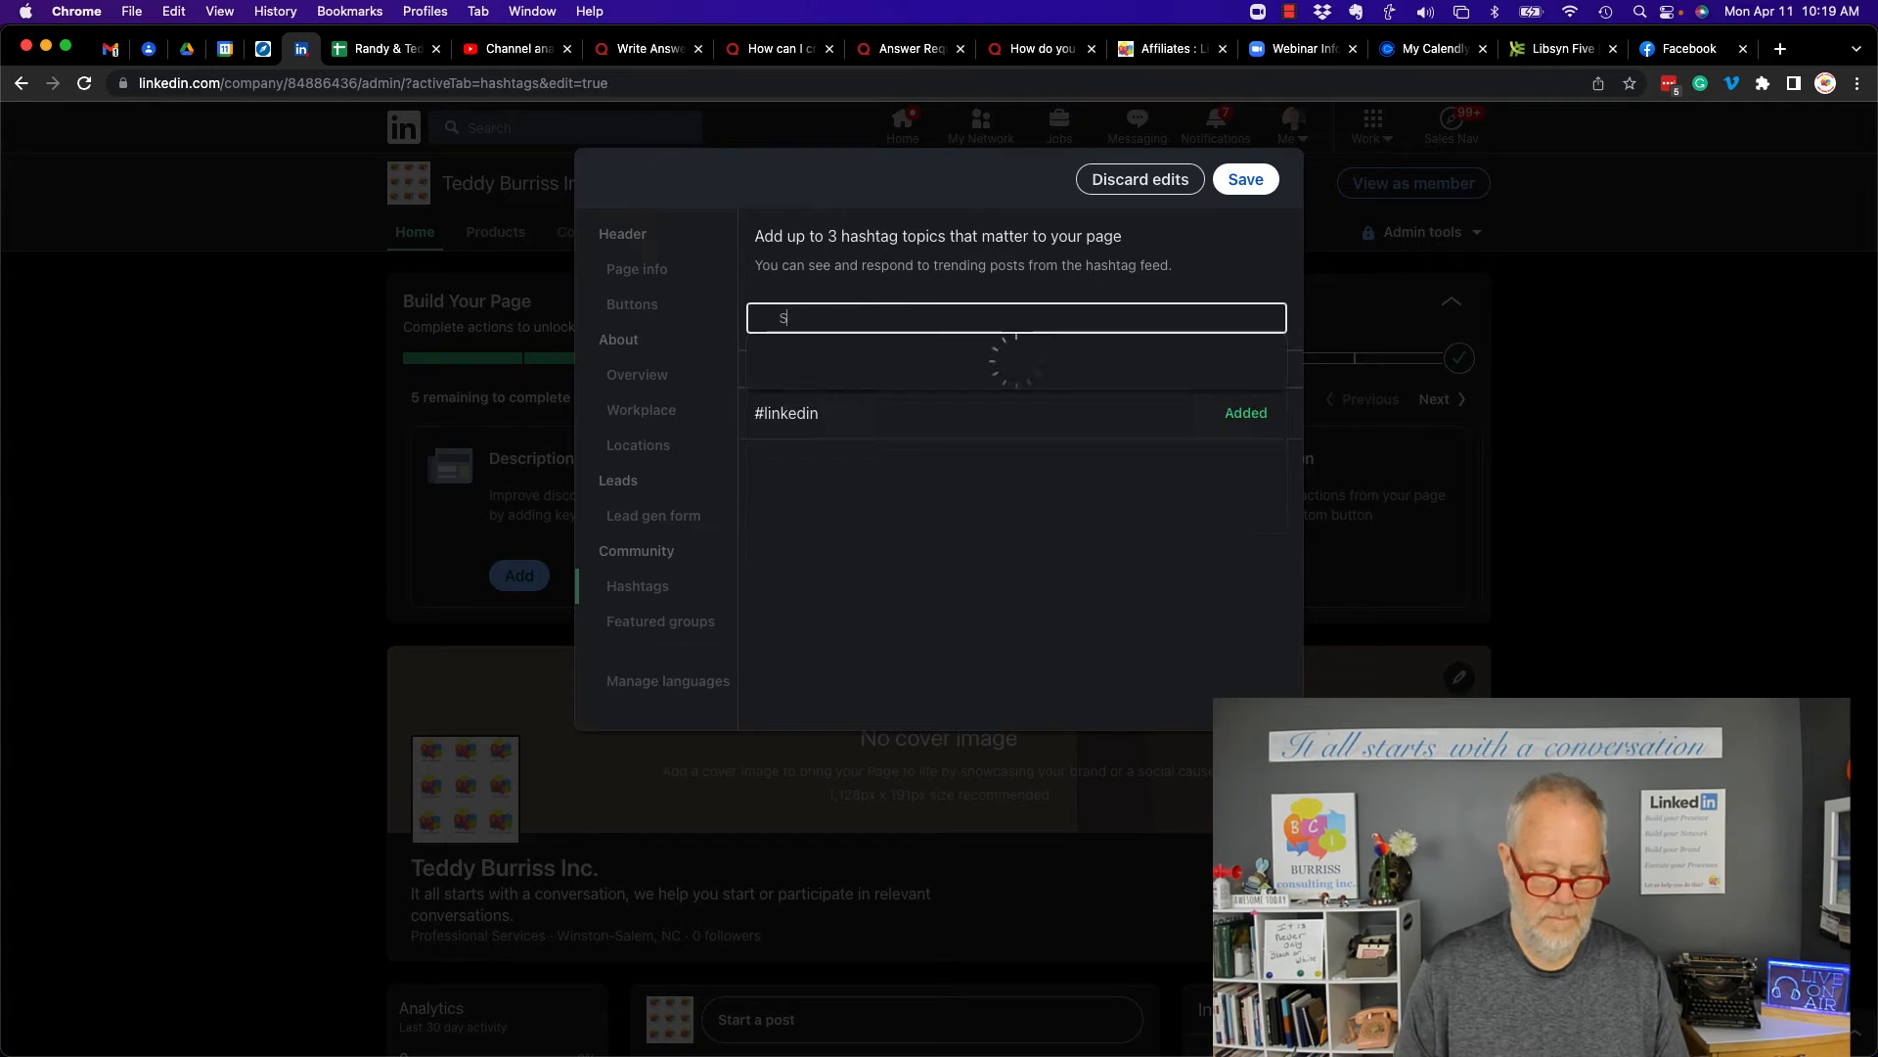
type("ator")
left_click(850, 363)
left_click(851, 319)
type("#SocialProspecting")
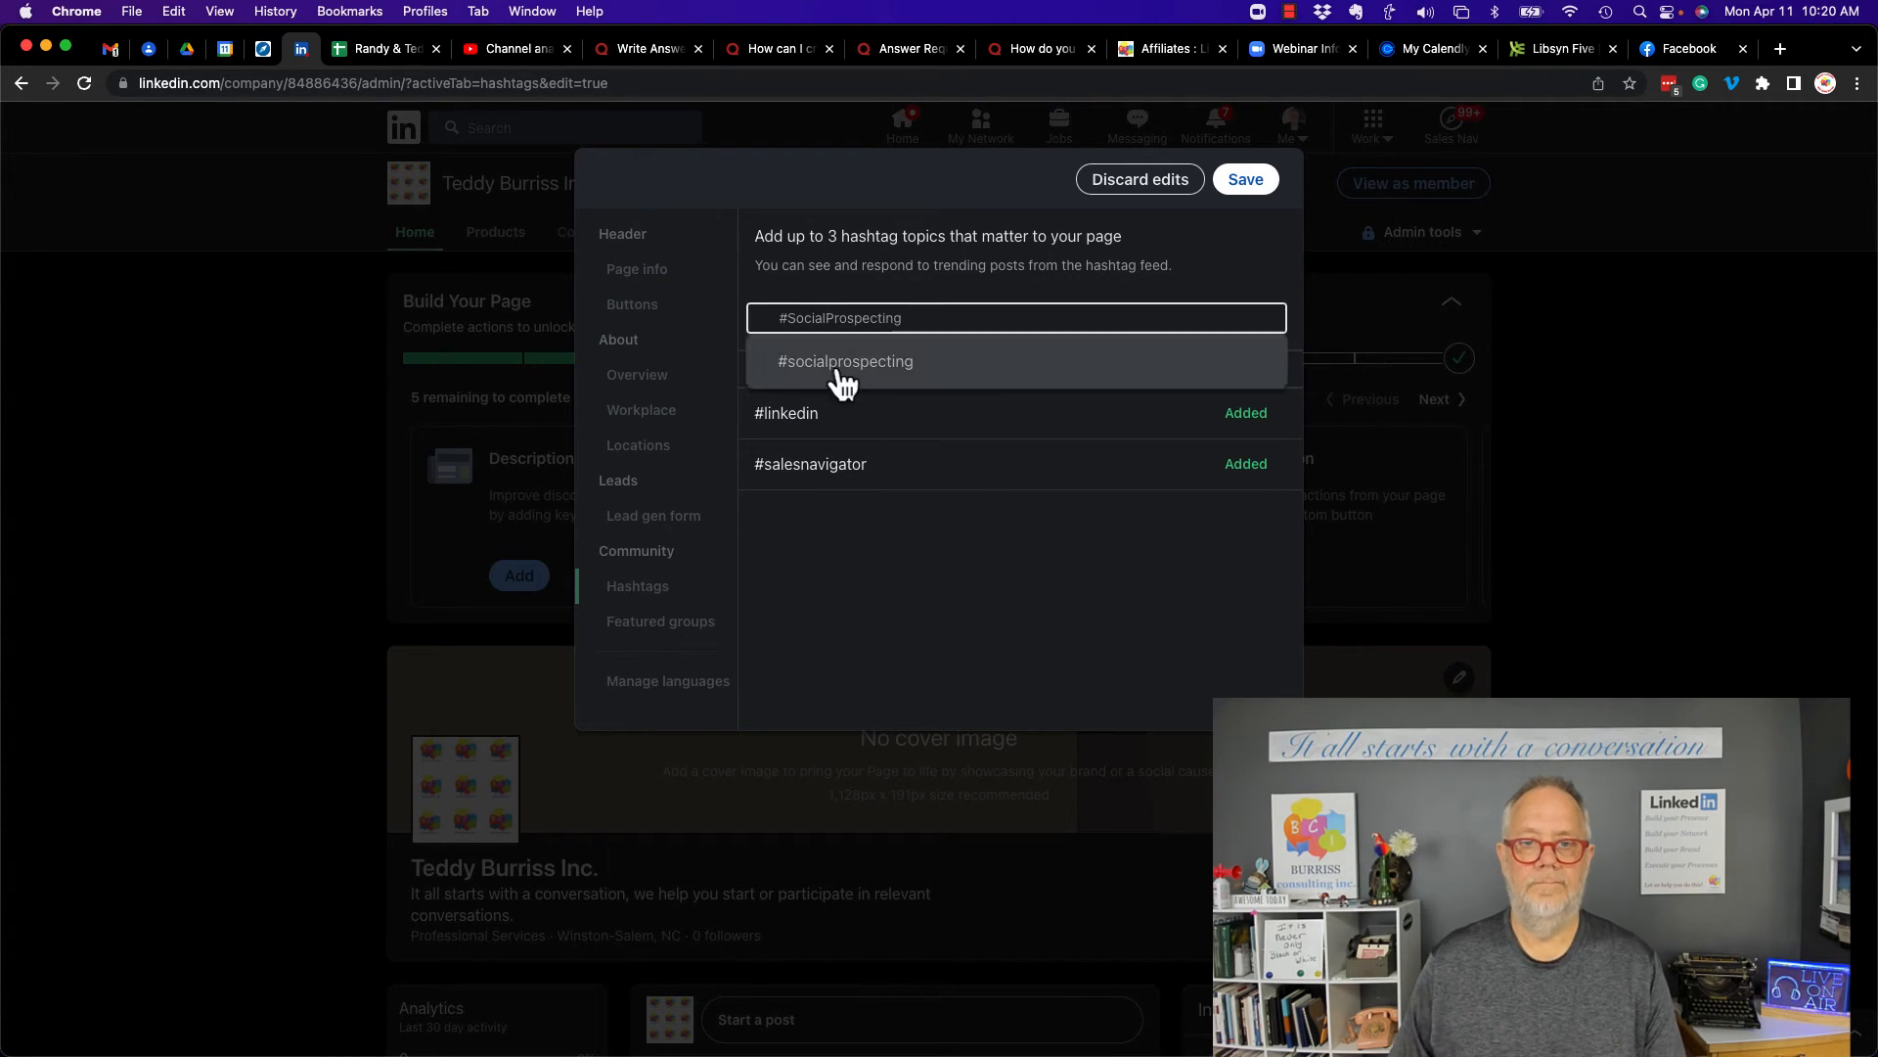
left_click(836, 370)
left_click(1246, 180)
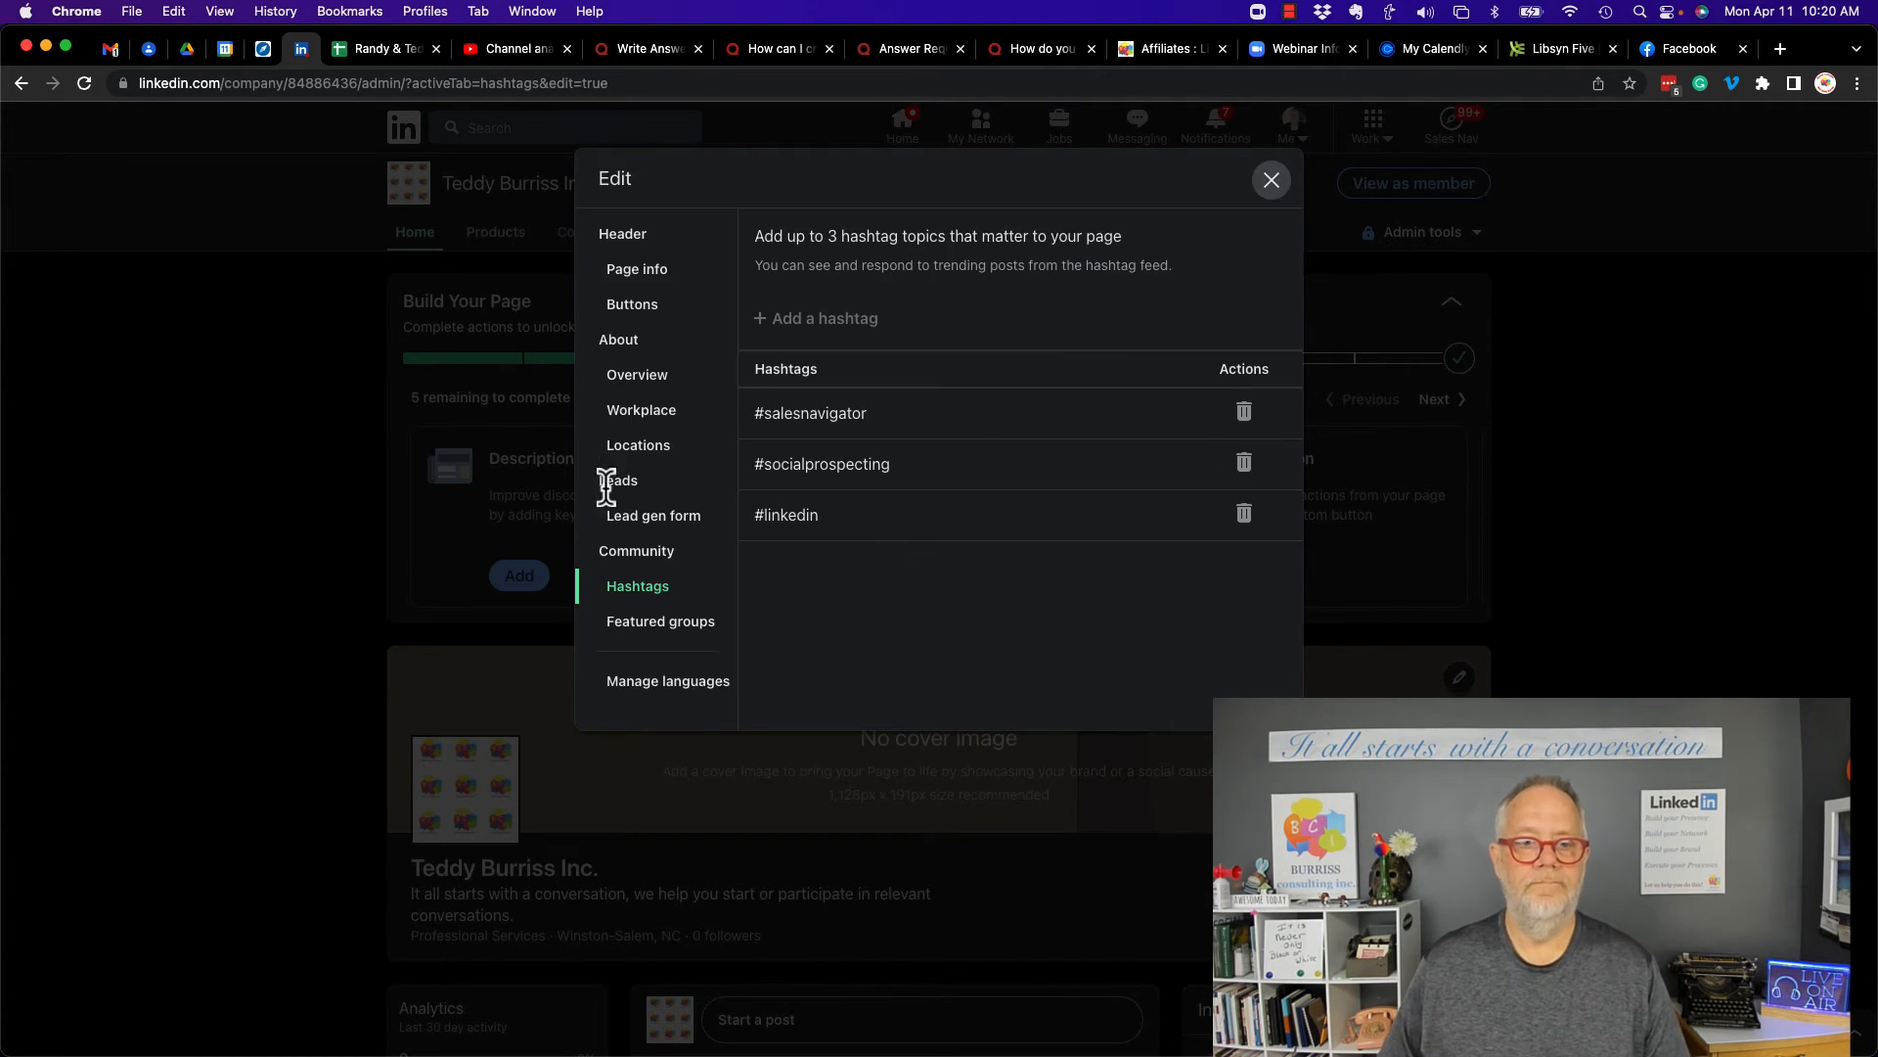
- Open the Featured groups and Manage languages sections to review them
left_click(643, 636)
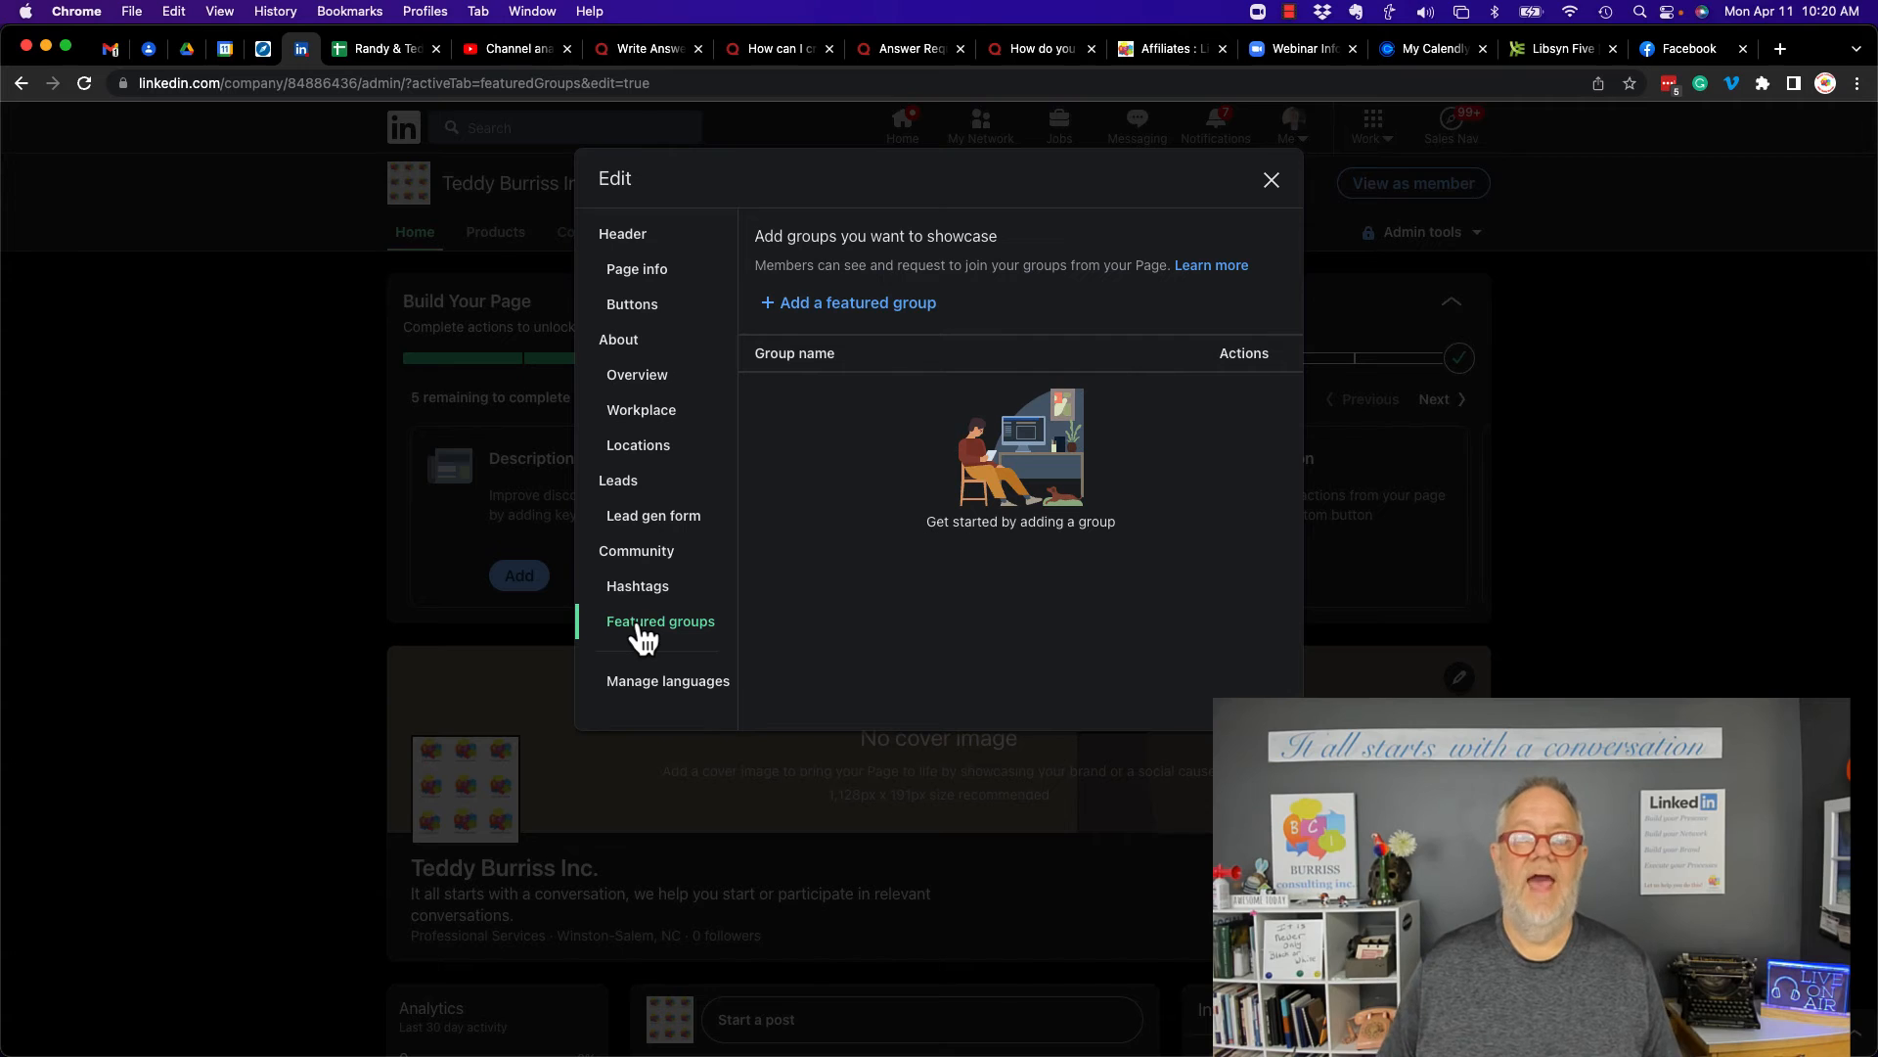
left_click(658, 691)
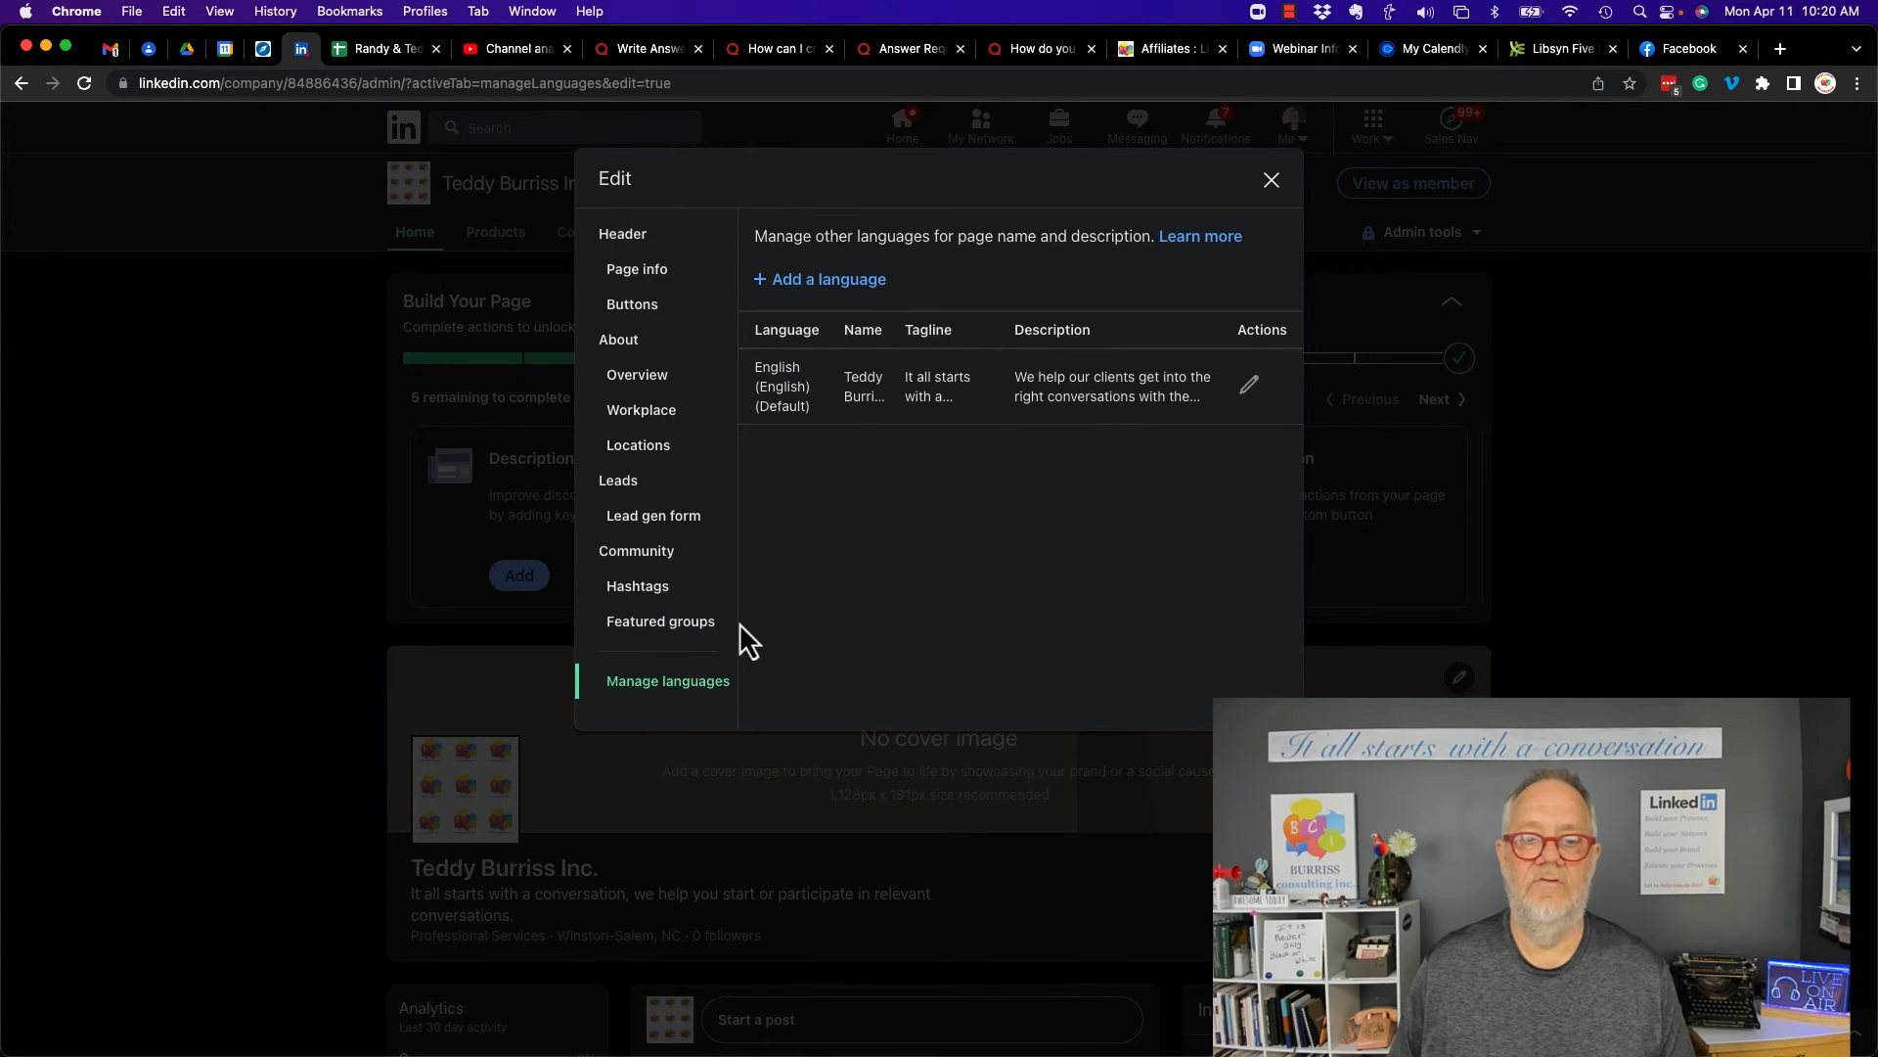
- Open the Lead gen form and Page info sections to review them, then close the page editor
left_click(644, 526)
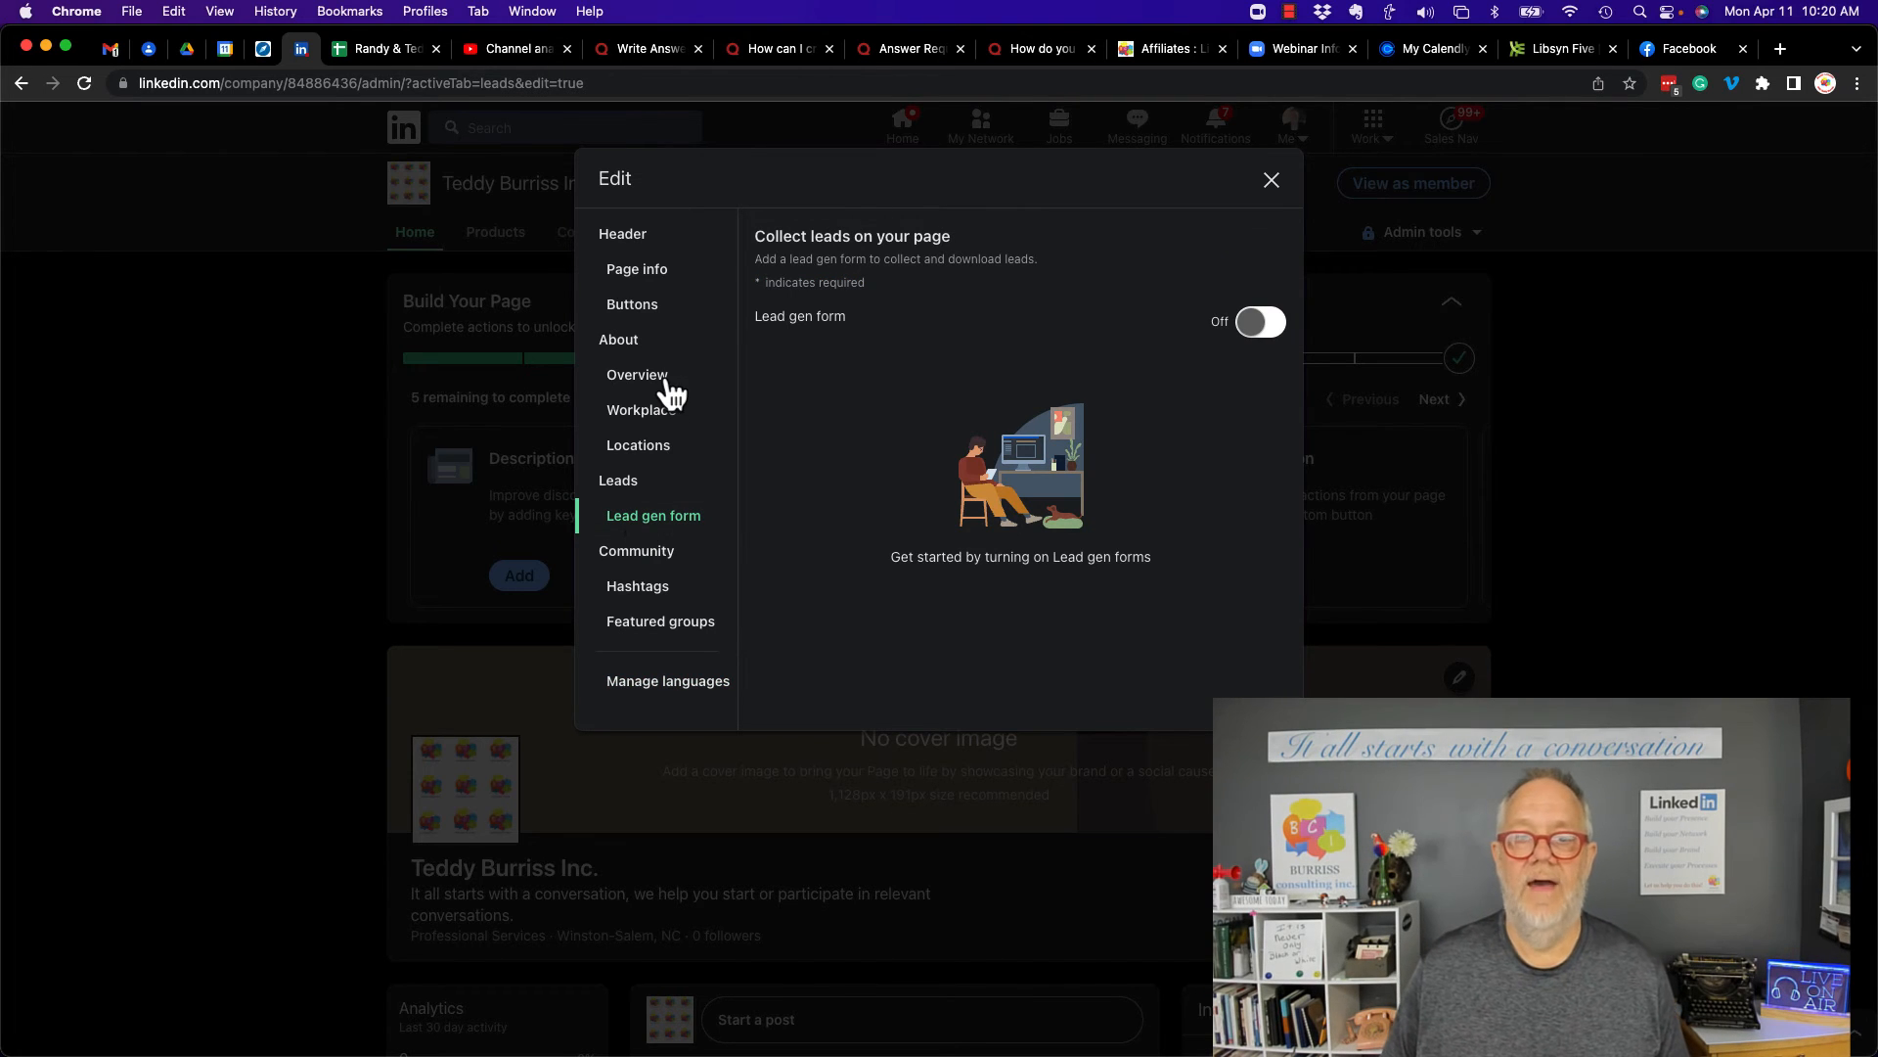
left_click(657, 282)
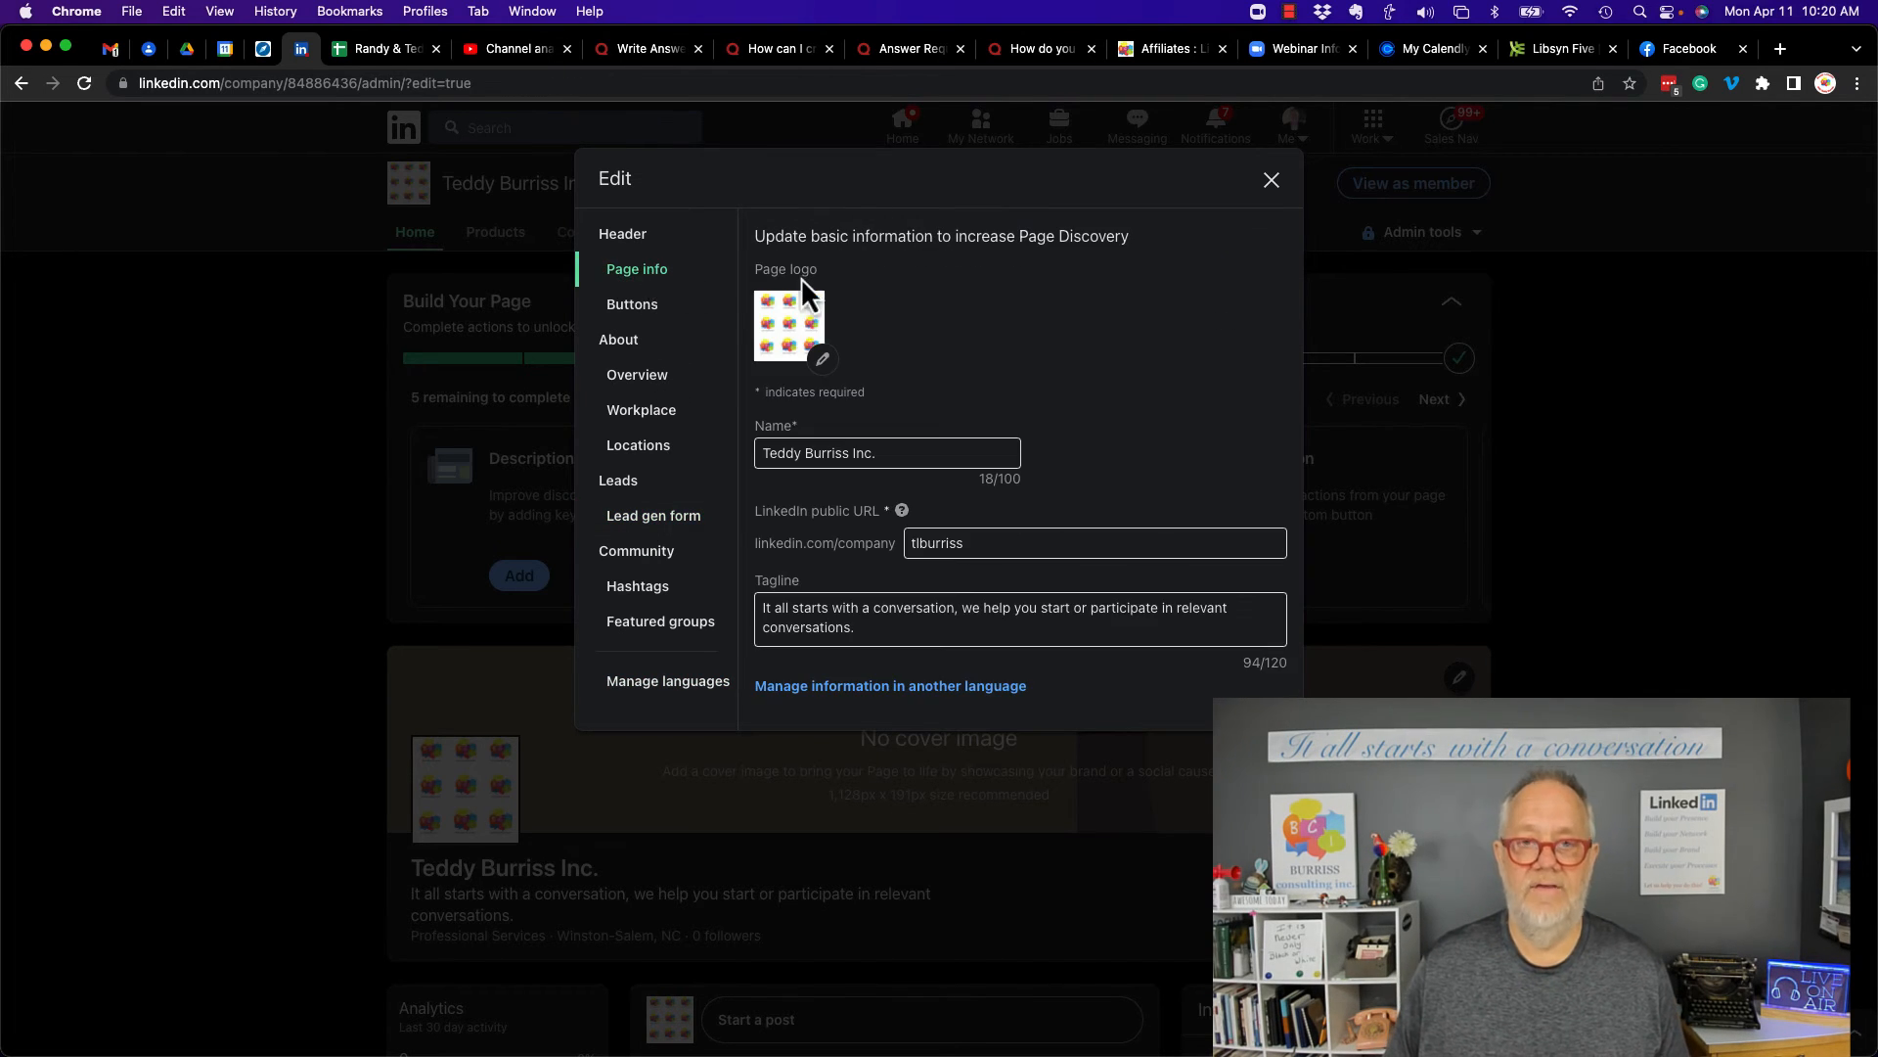
left_click(1269, 184)
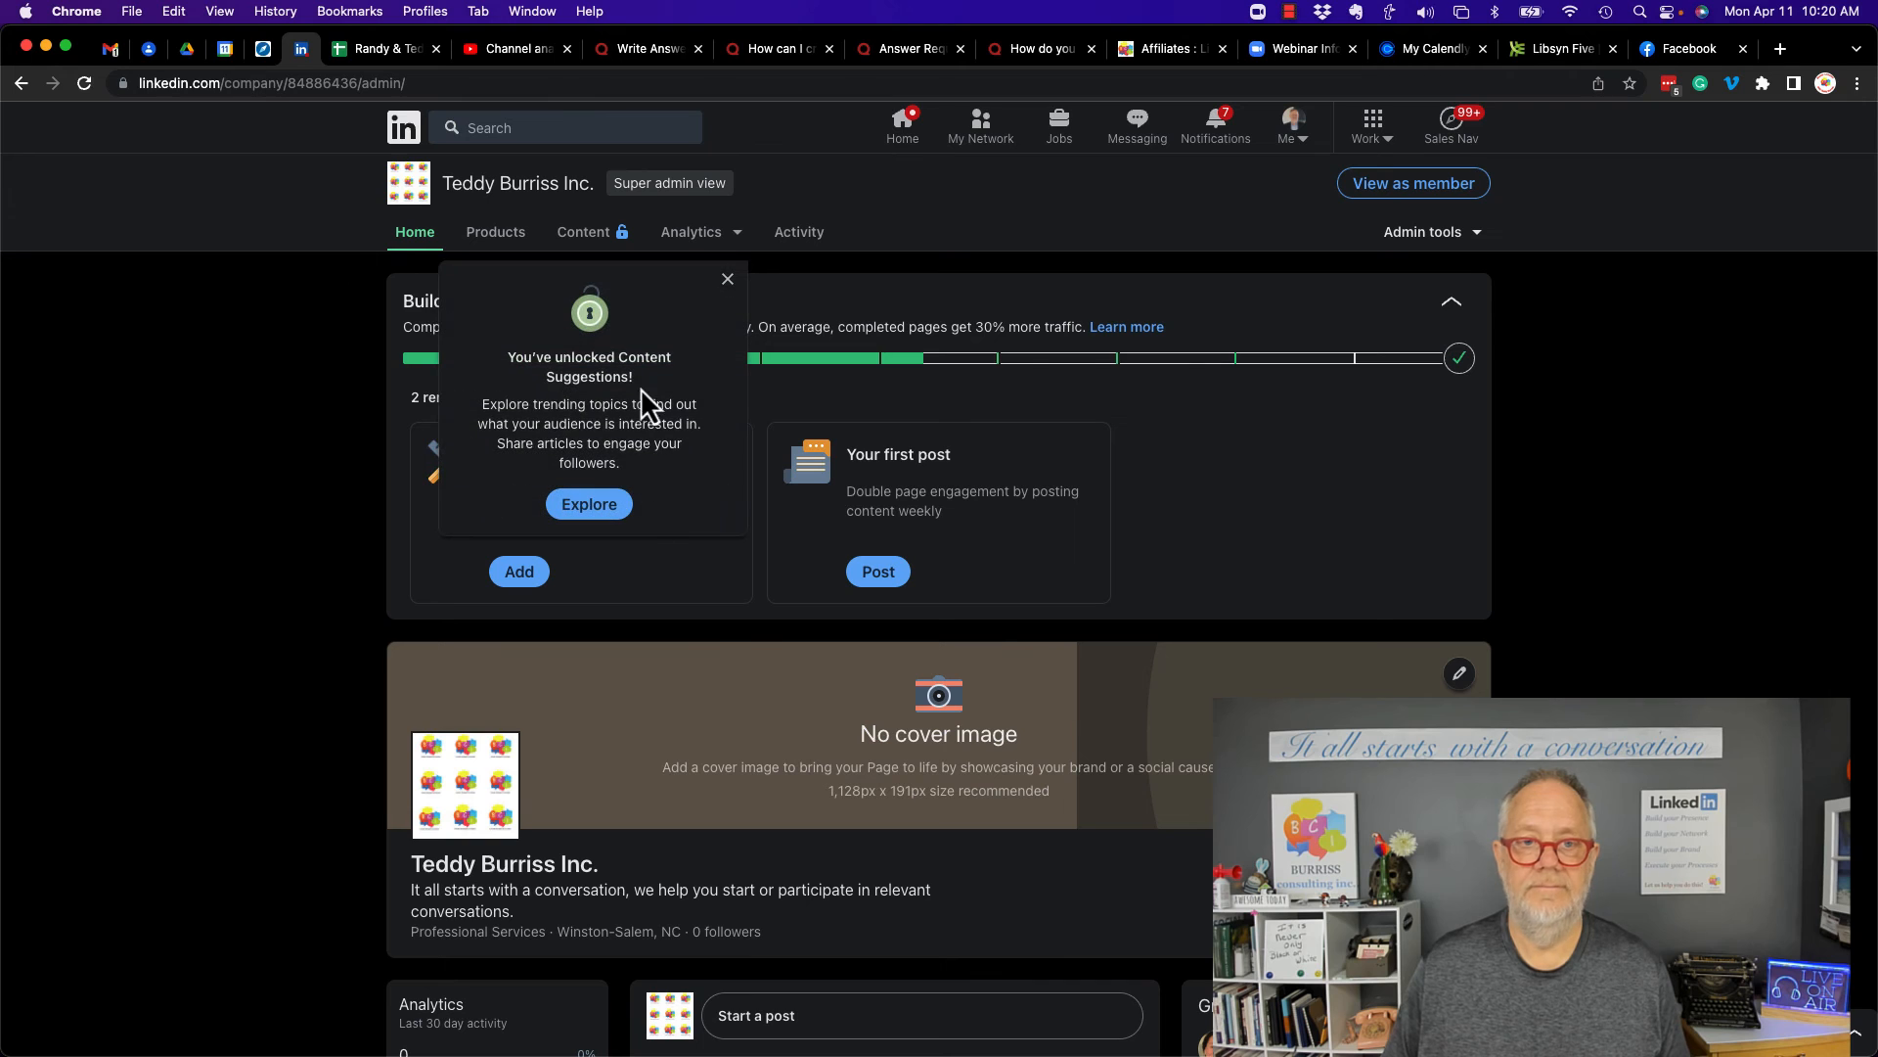
left_click(85, 85)
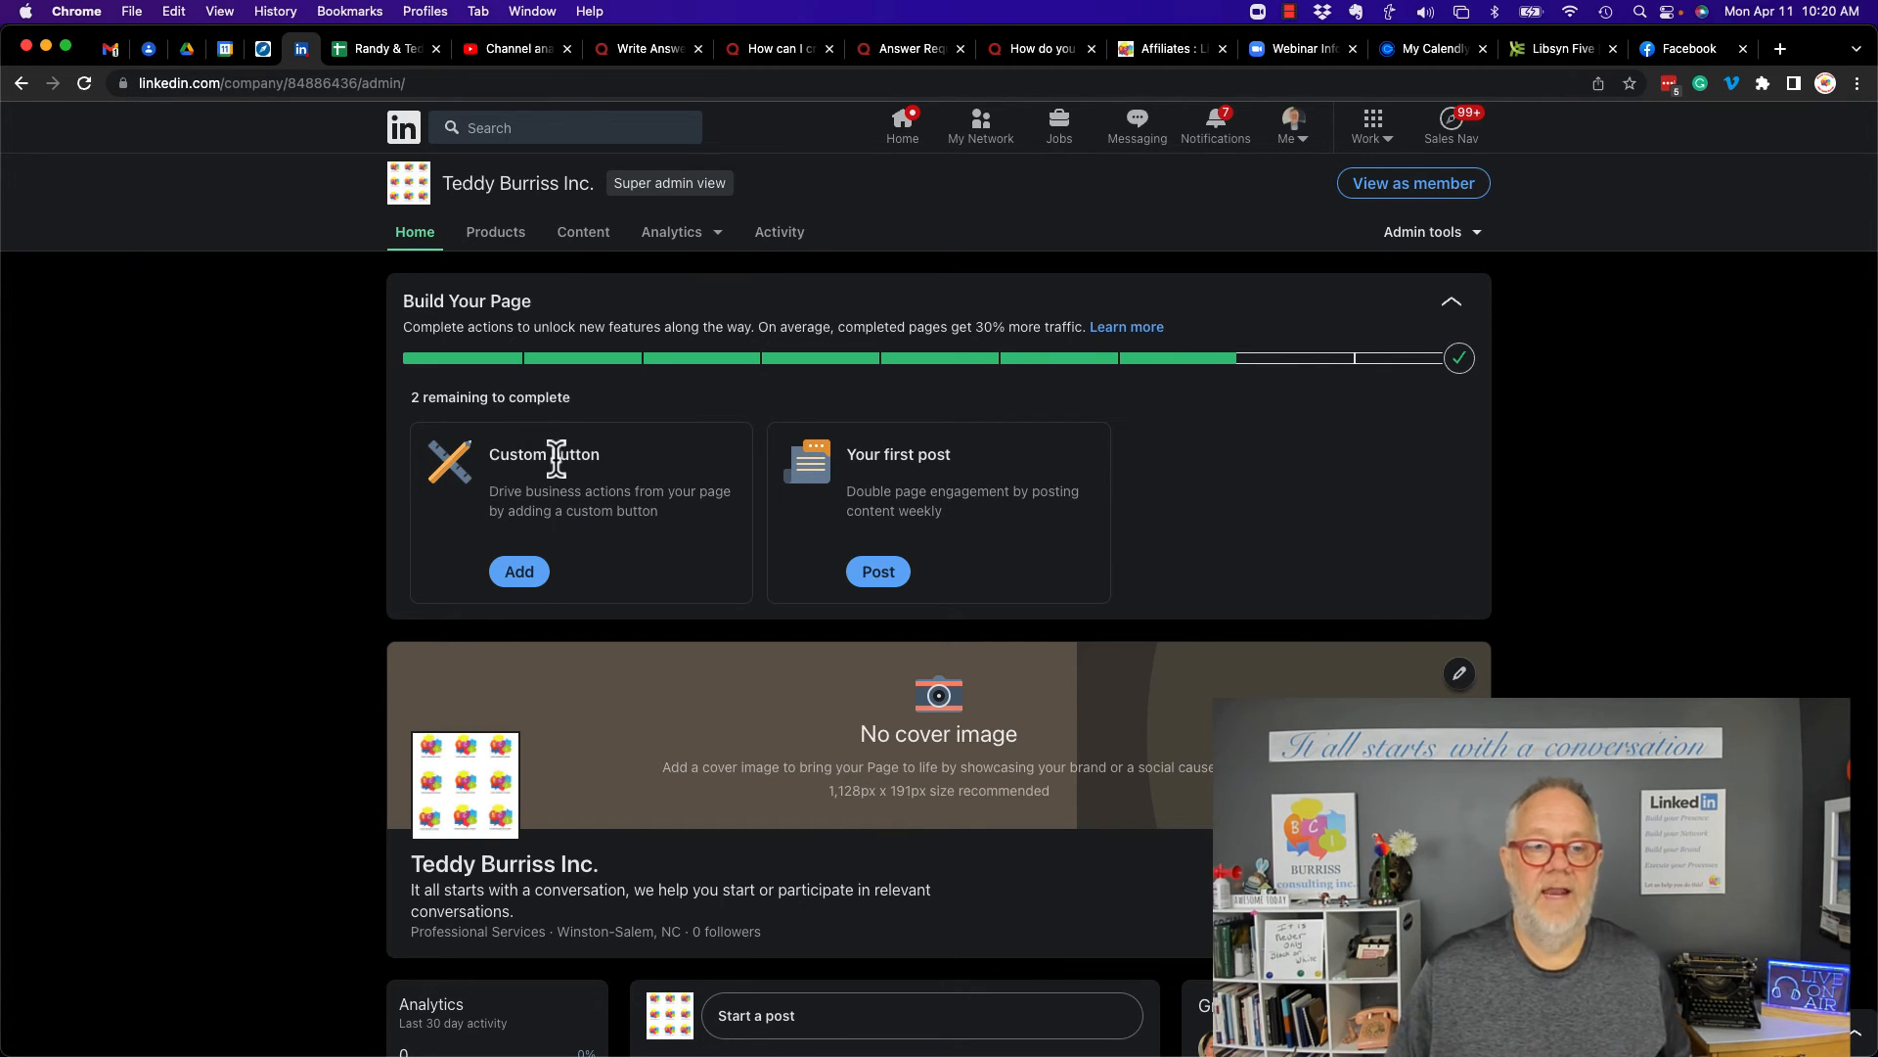
left_click(530, 571)
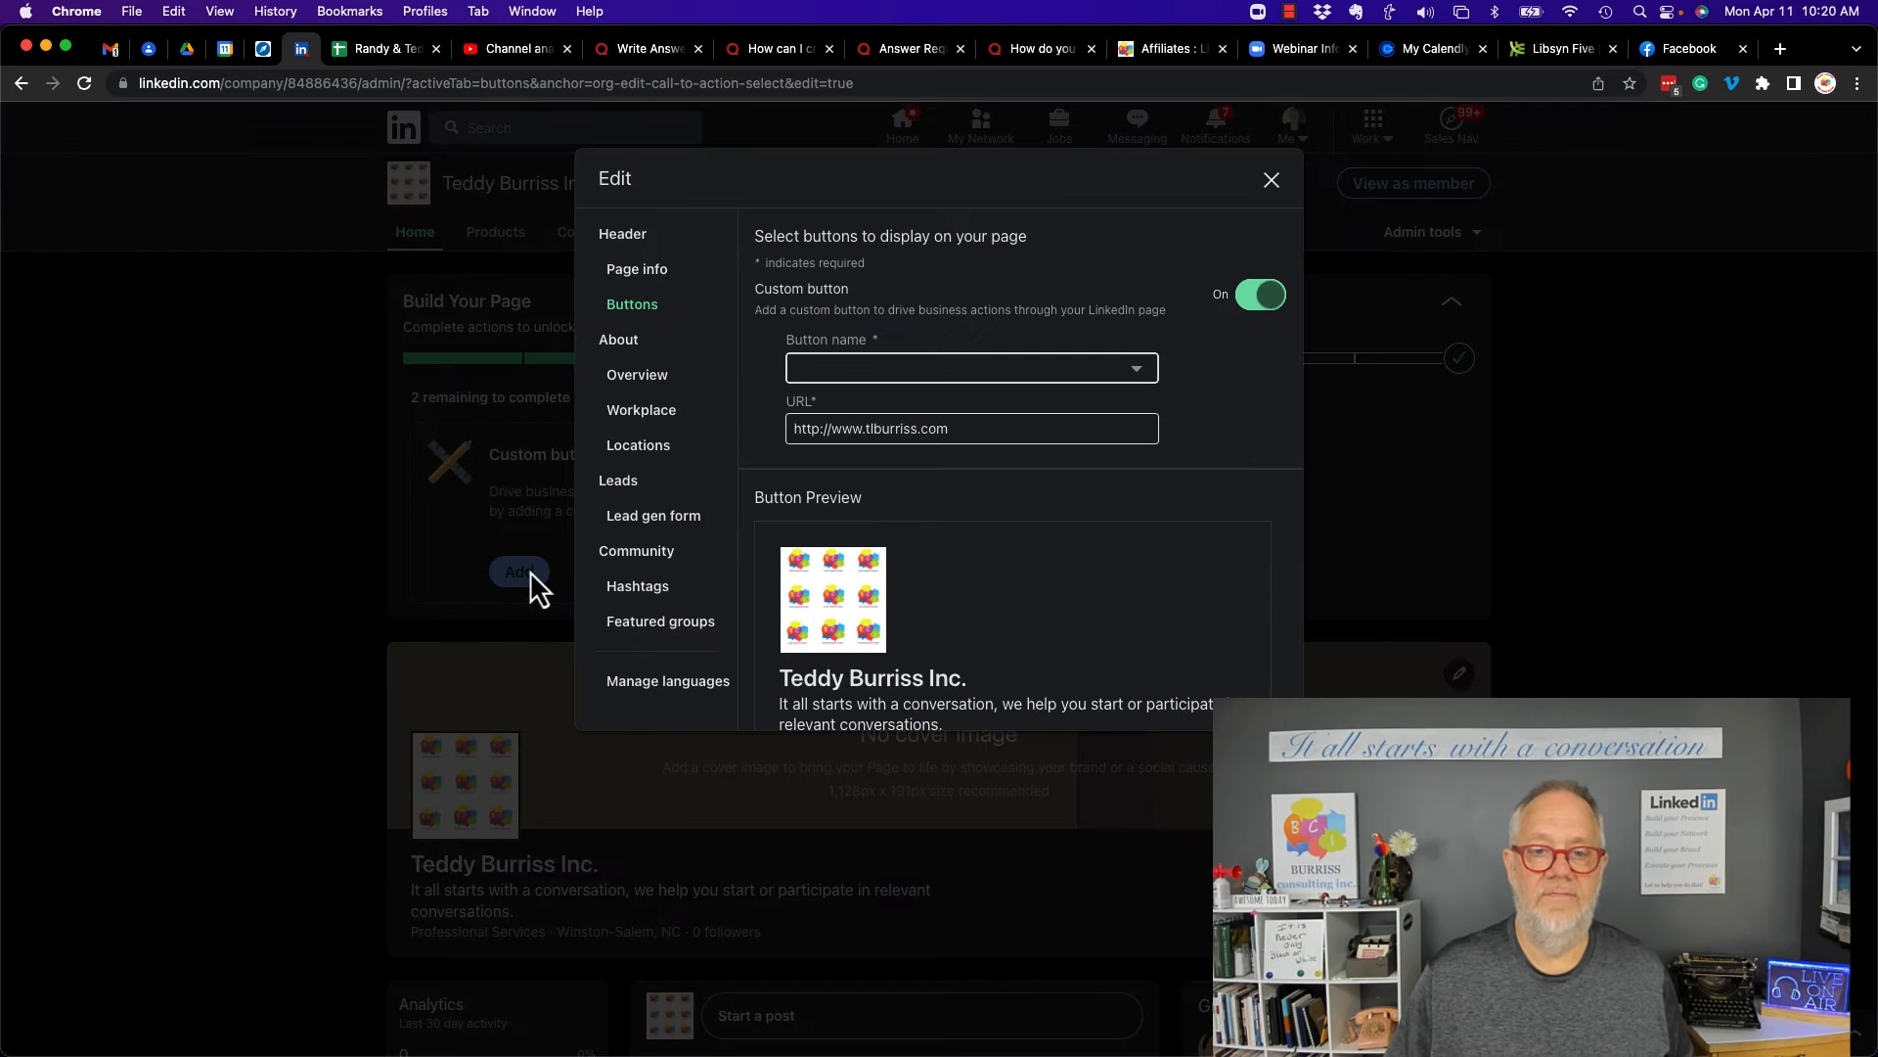
left_click(922, 428)
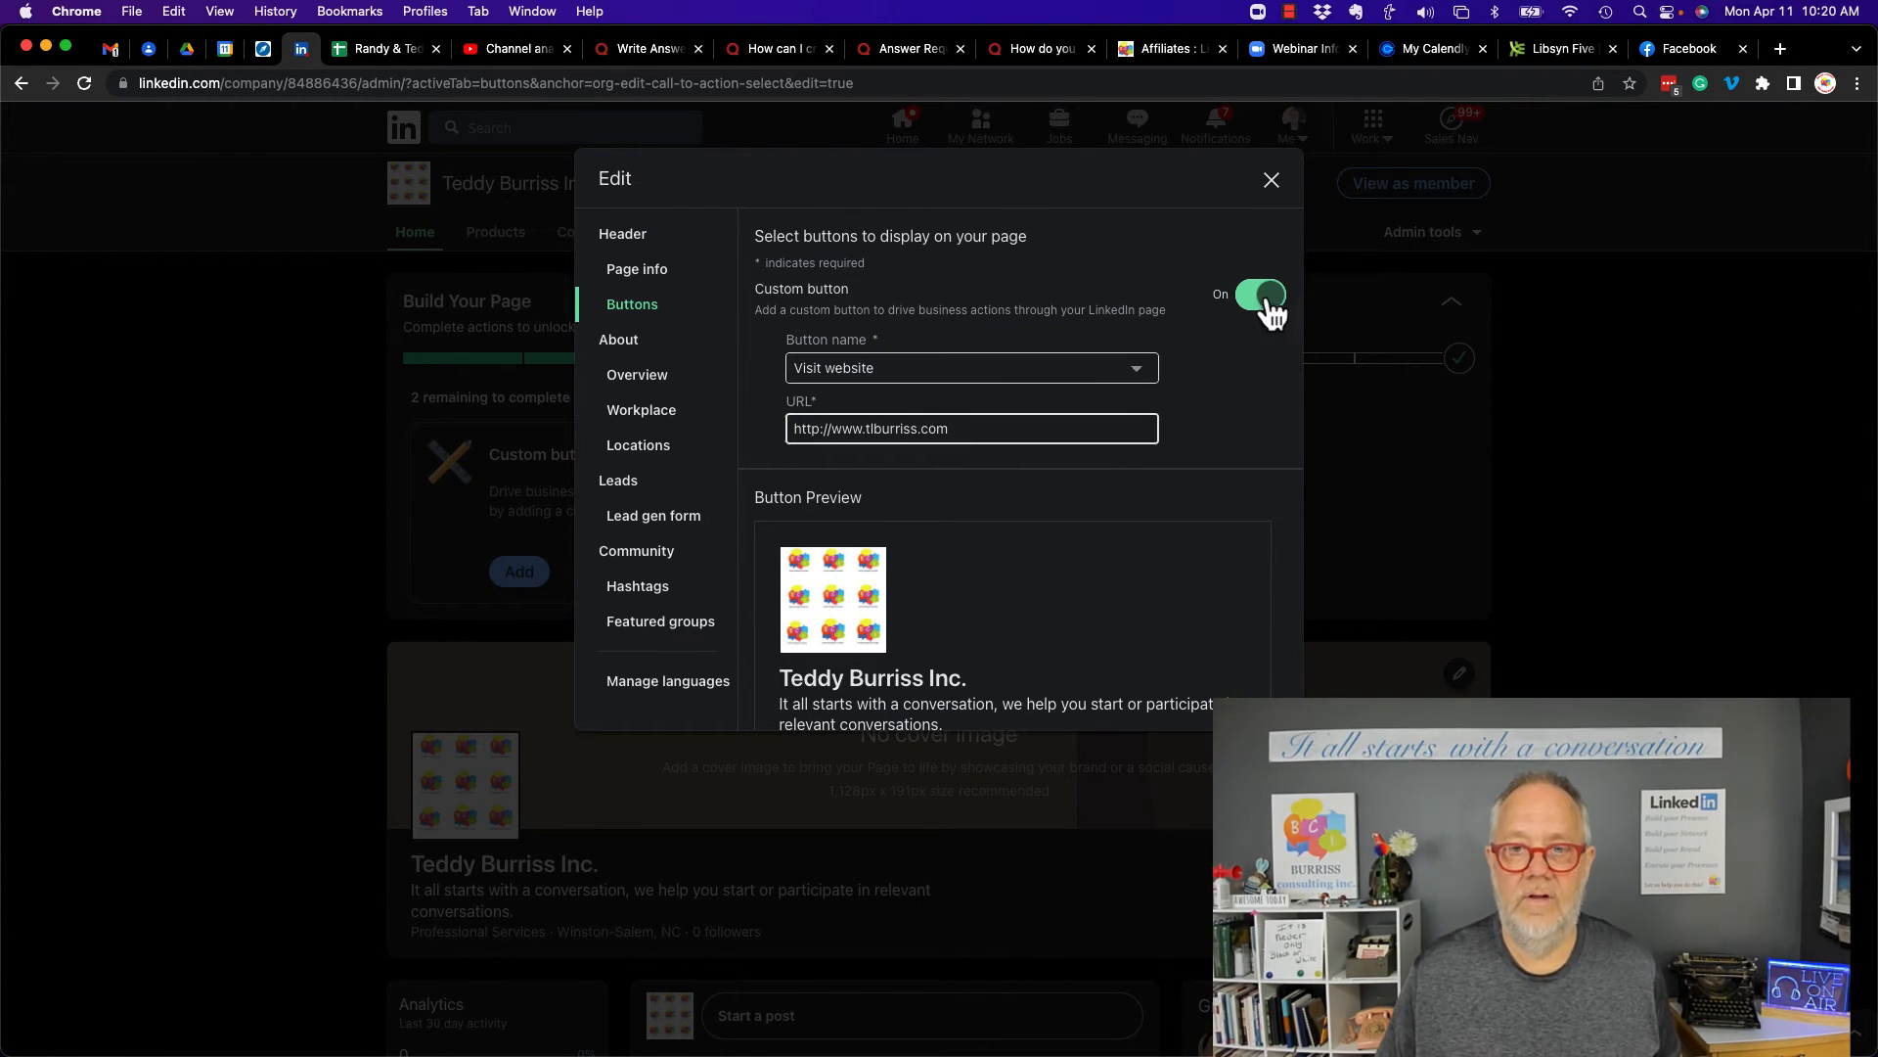
scroll(907, 591, "down", 2)
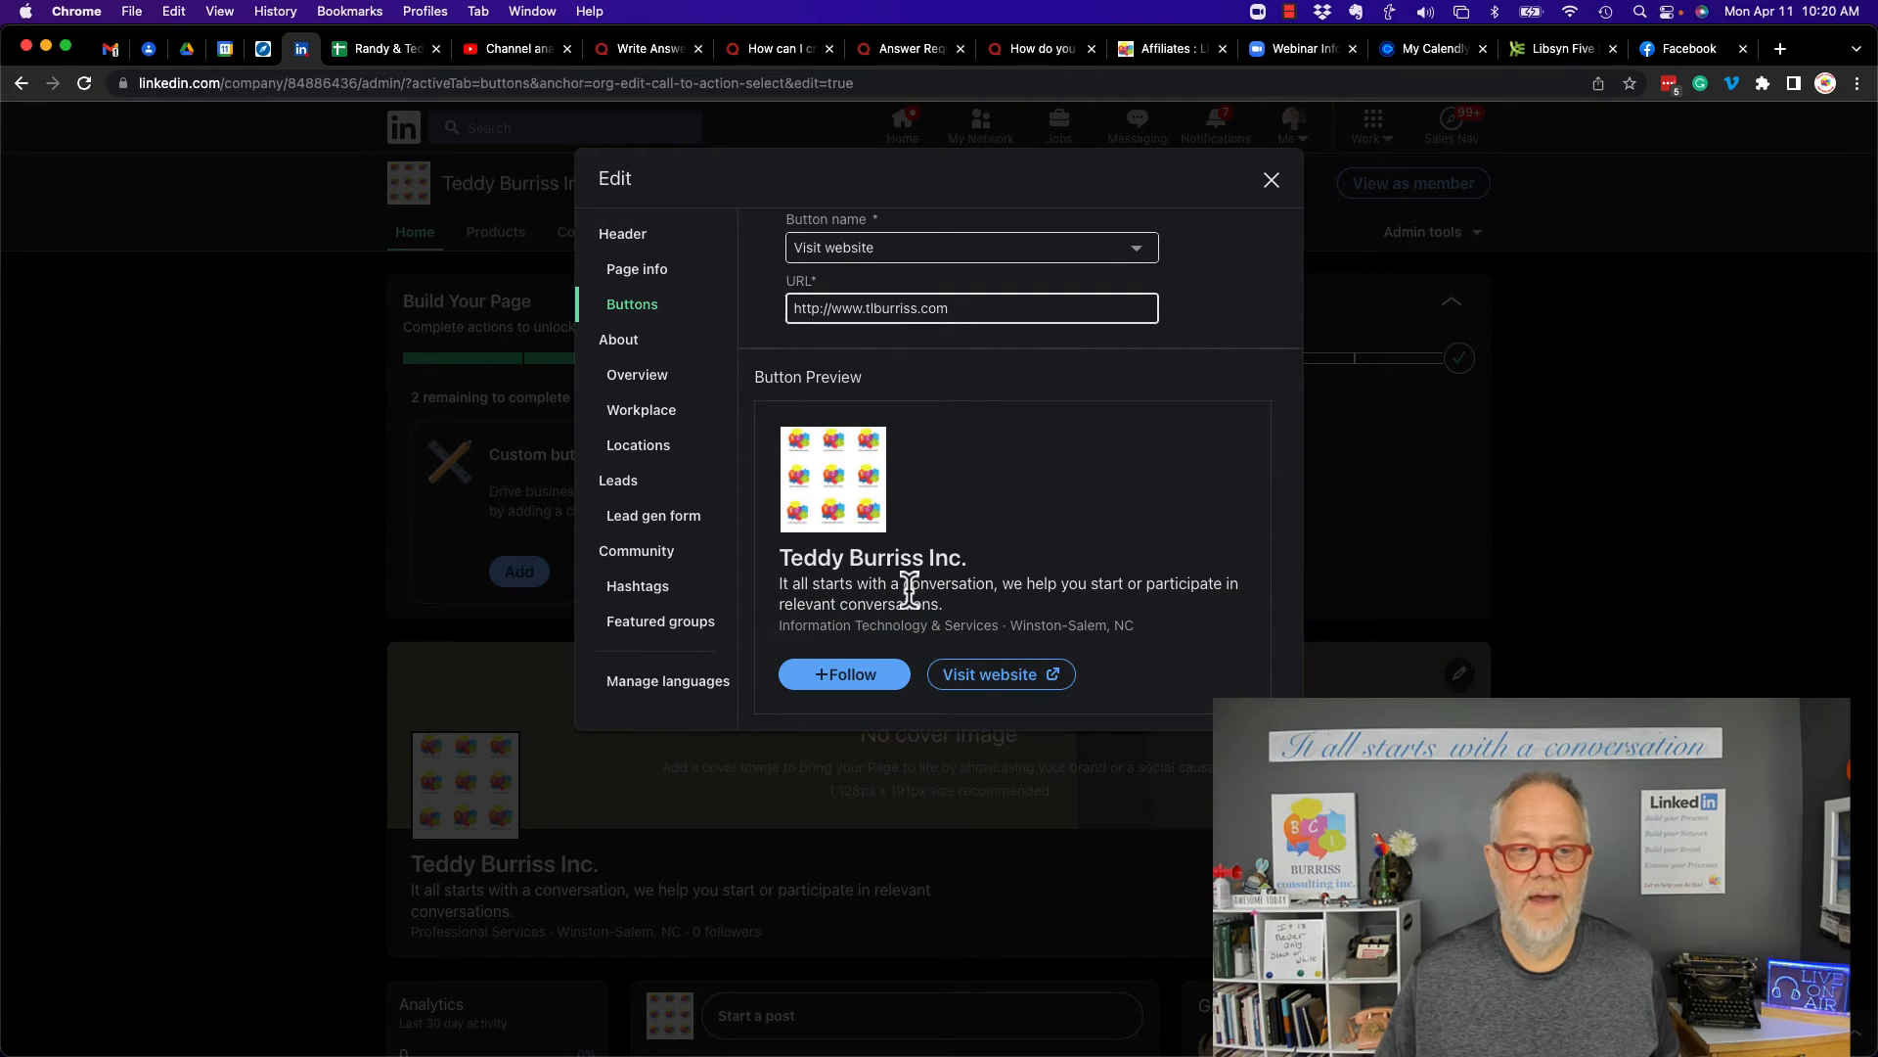
scroll(908, 591, "up", 2)
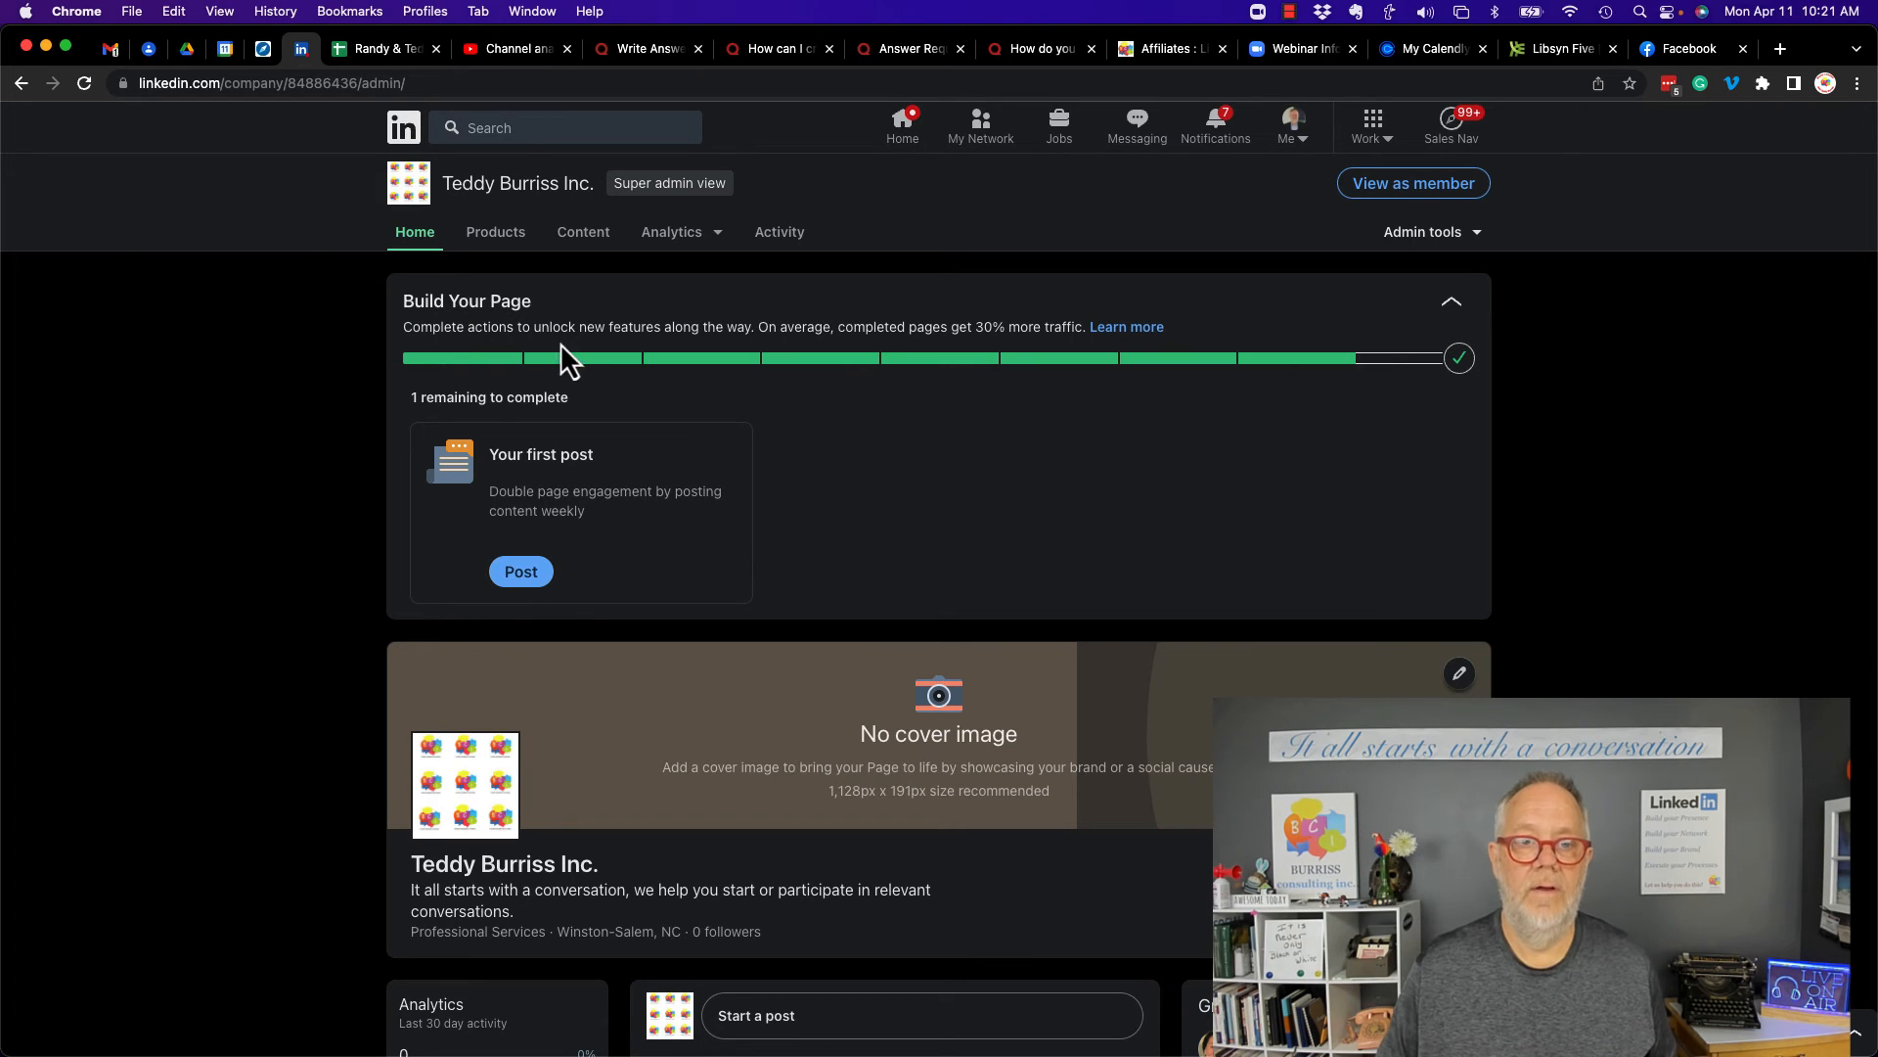
- Start the page's first post announcing joining LinkedIn with the Company Page and inviting readers to follow the content shared here
left_click(517, 575)
type("We are so excite")
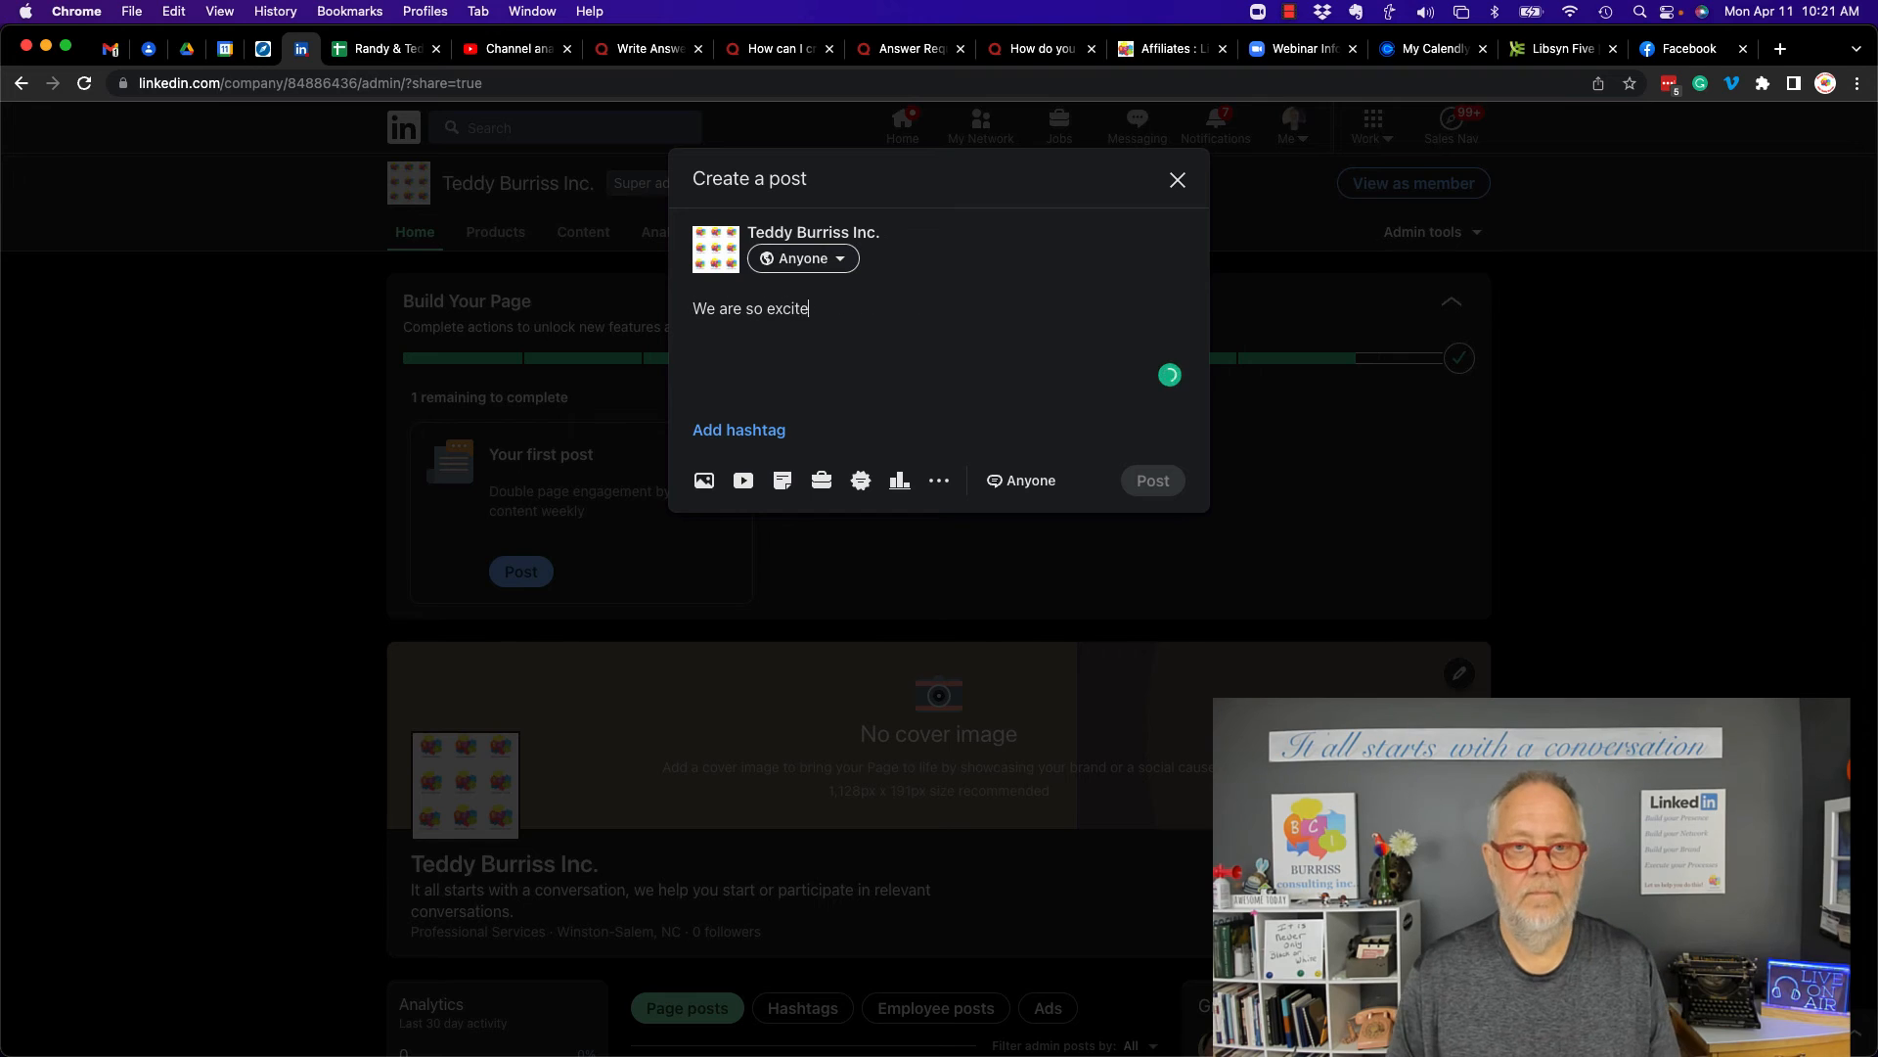
type("d to be joining LinkedIn with our LinkedIn Company Page.")
key("Return")
key("Return")
type("Learn mo")
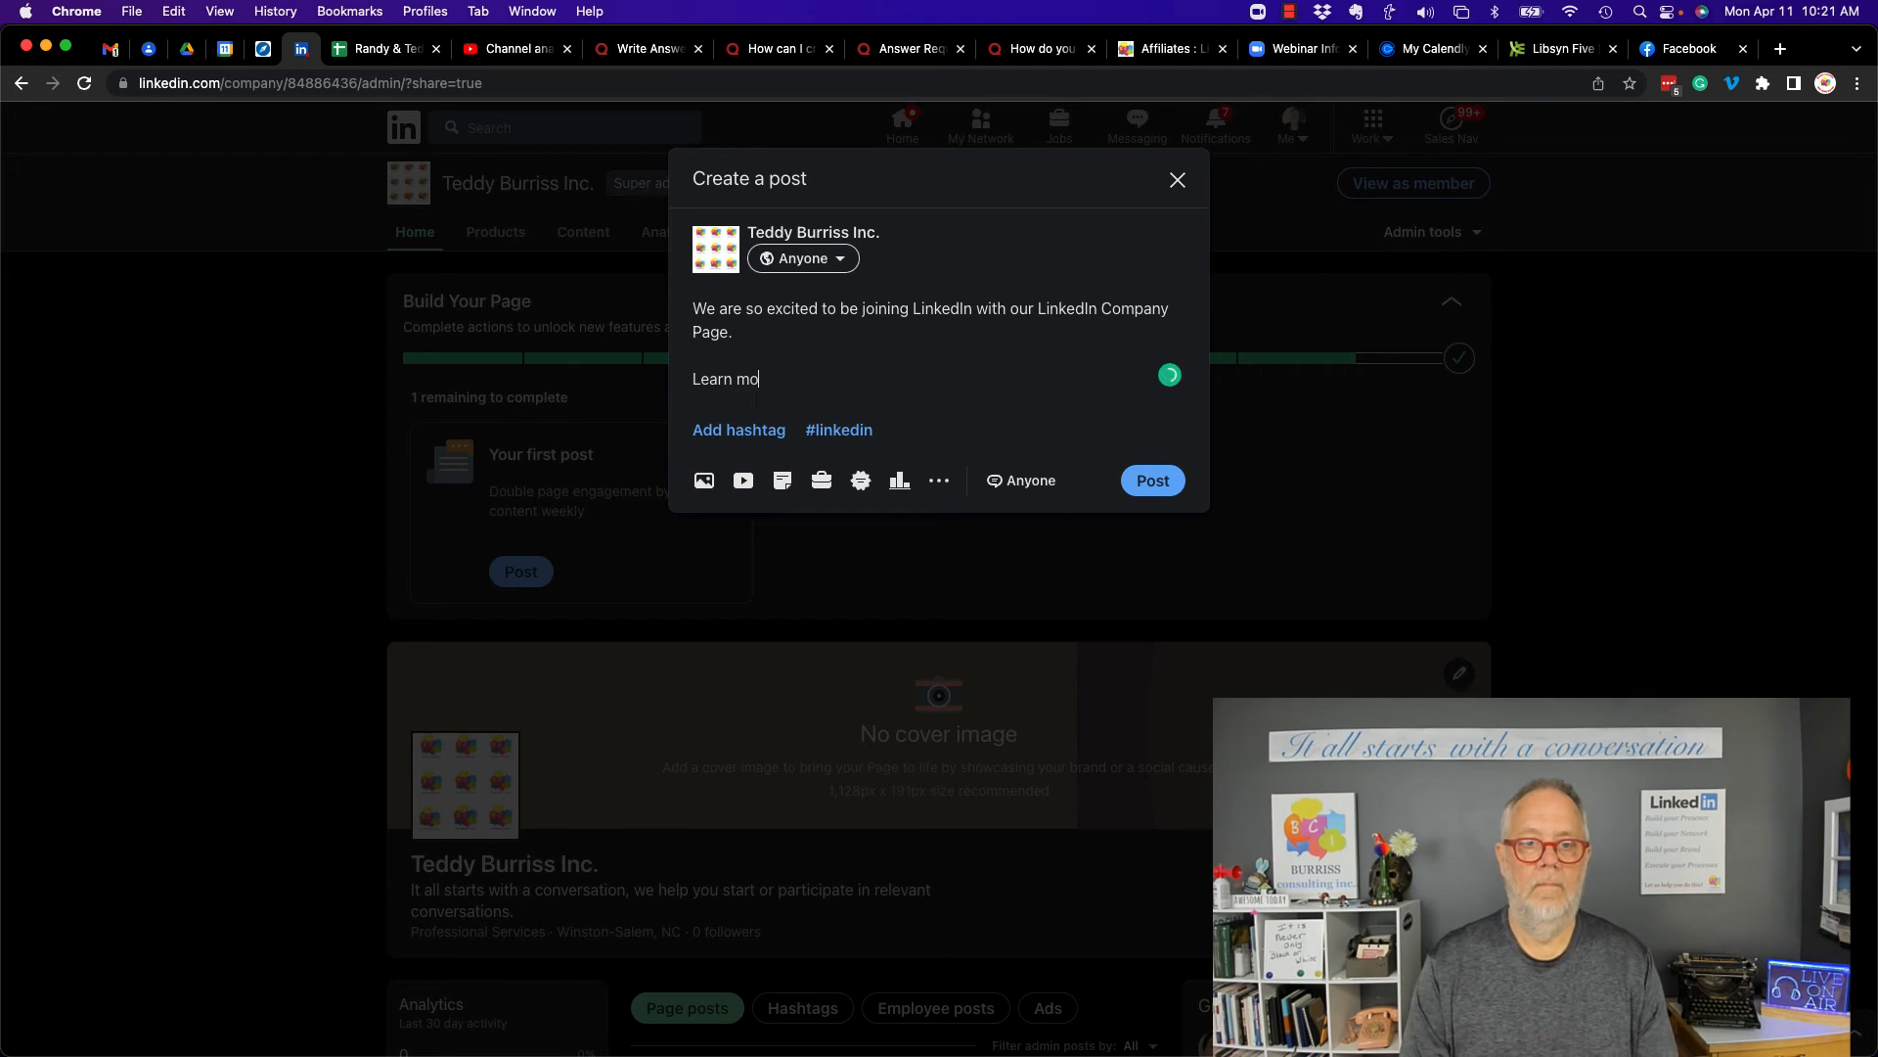
type("re about what we do to help our clients by following and consuming the content we ")
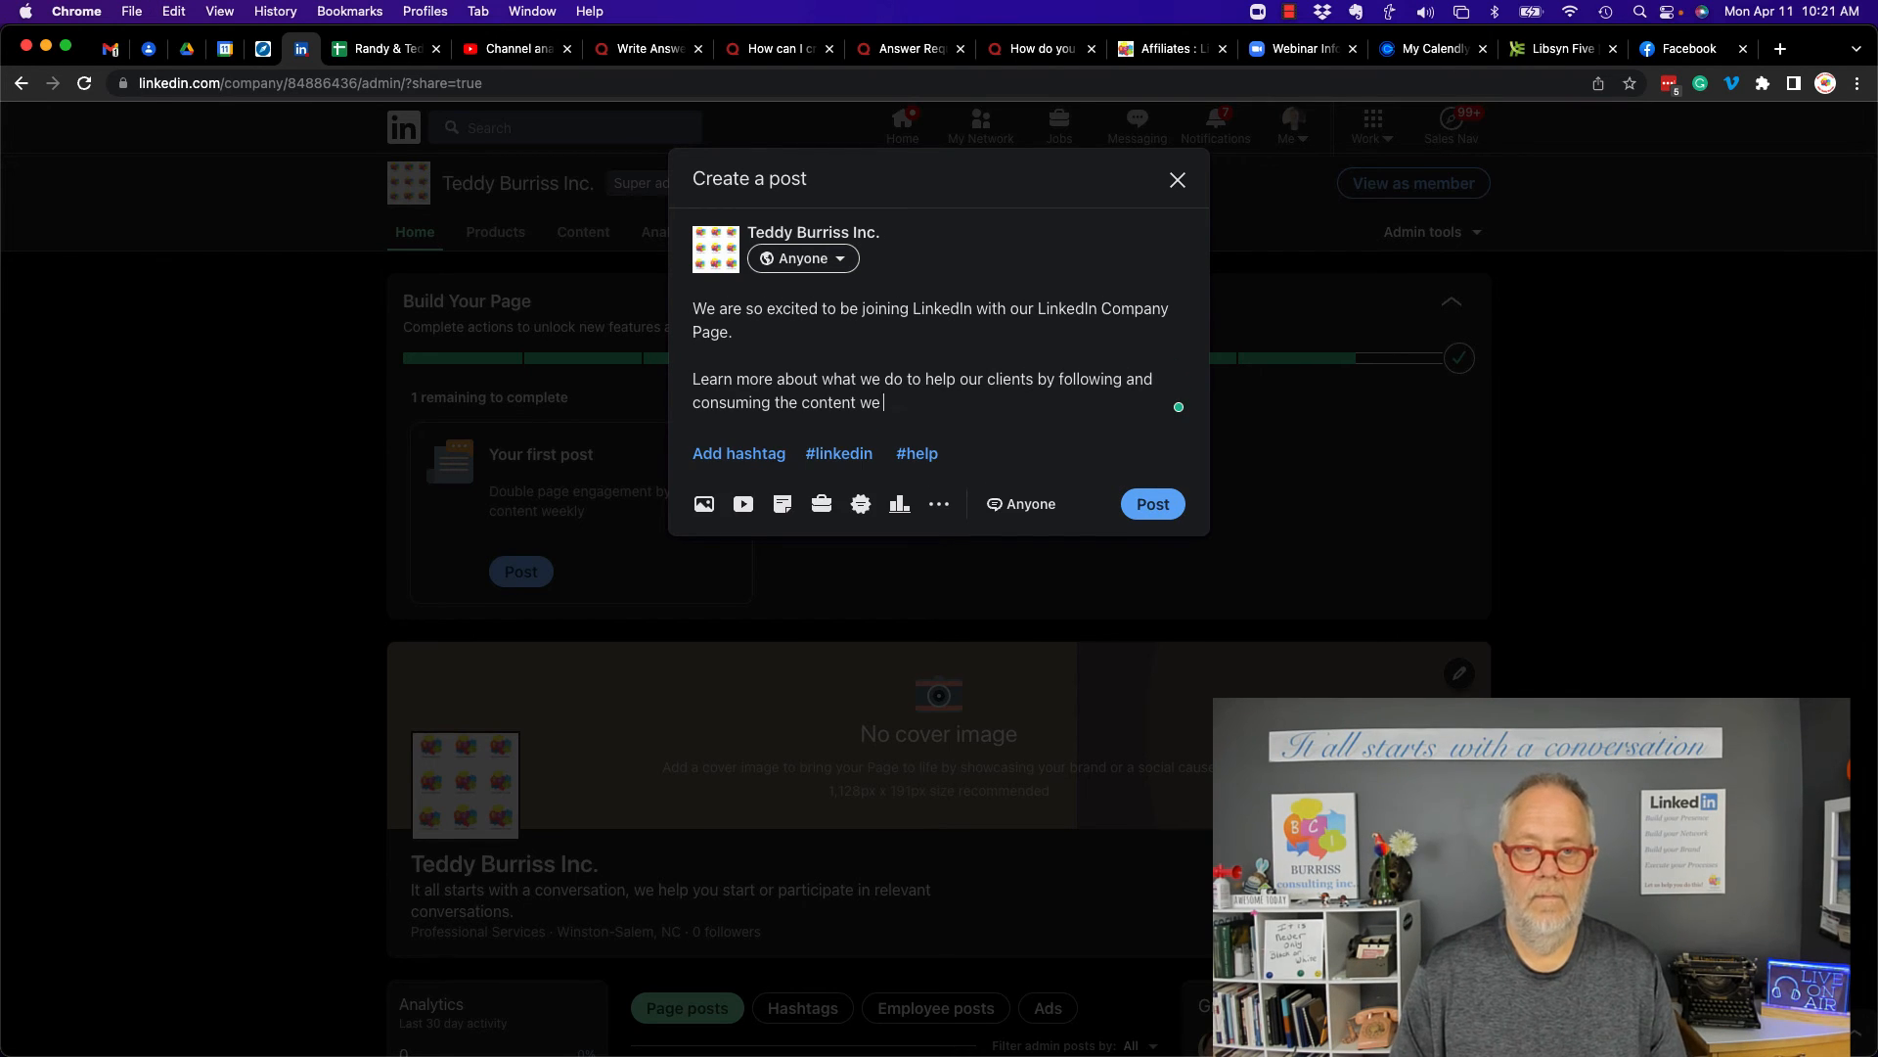
type("share here")
- Add the hashtags #LinkedIn #SalesNavigator #Business Prospecting to the post and publish it
key("Return")
key("Return")
type("#LinkedIn #SalesNavigator")
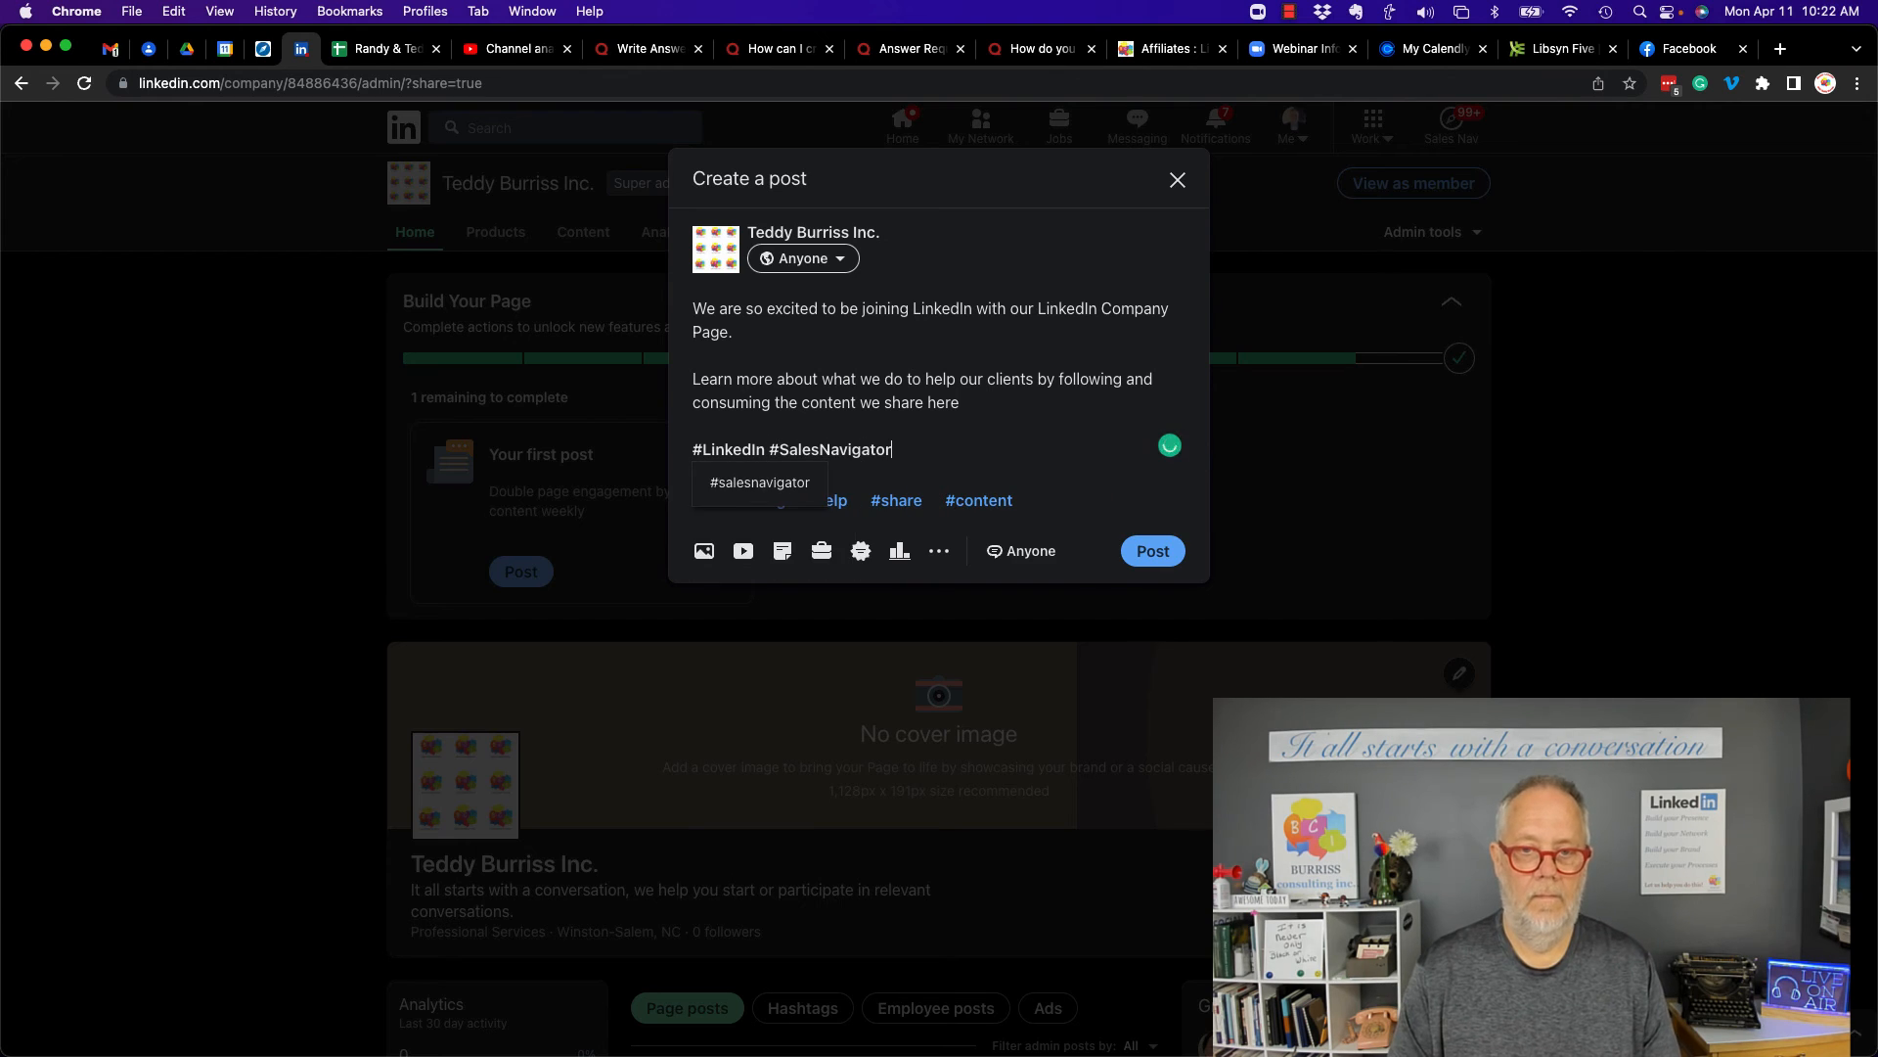
type(" #Business Prospecting")
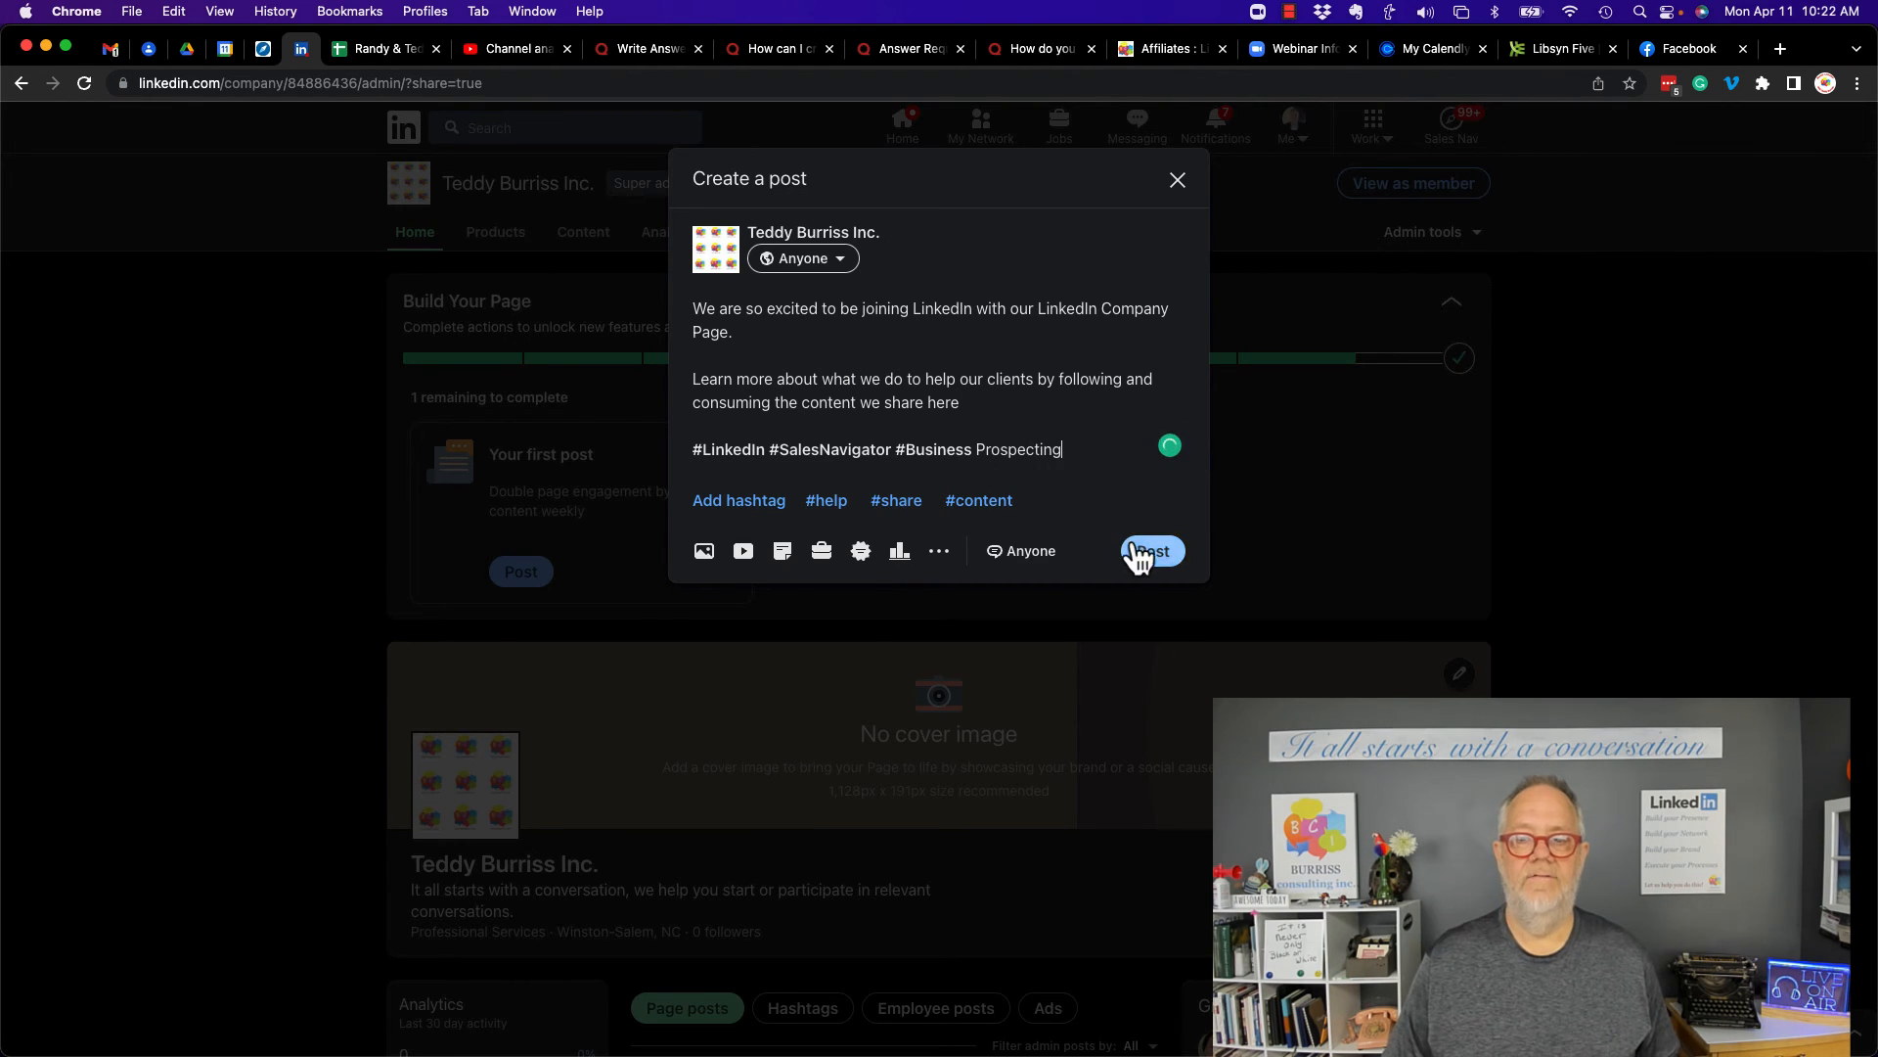
left_click(1140, 553)
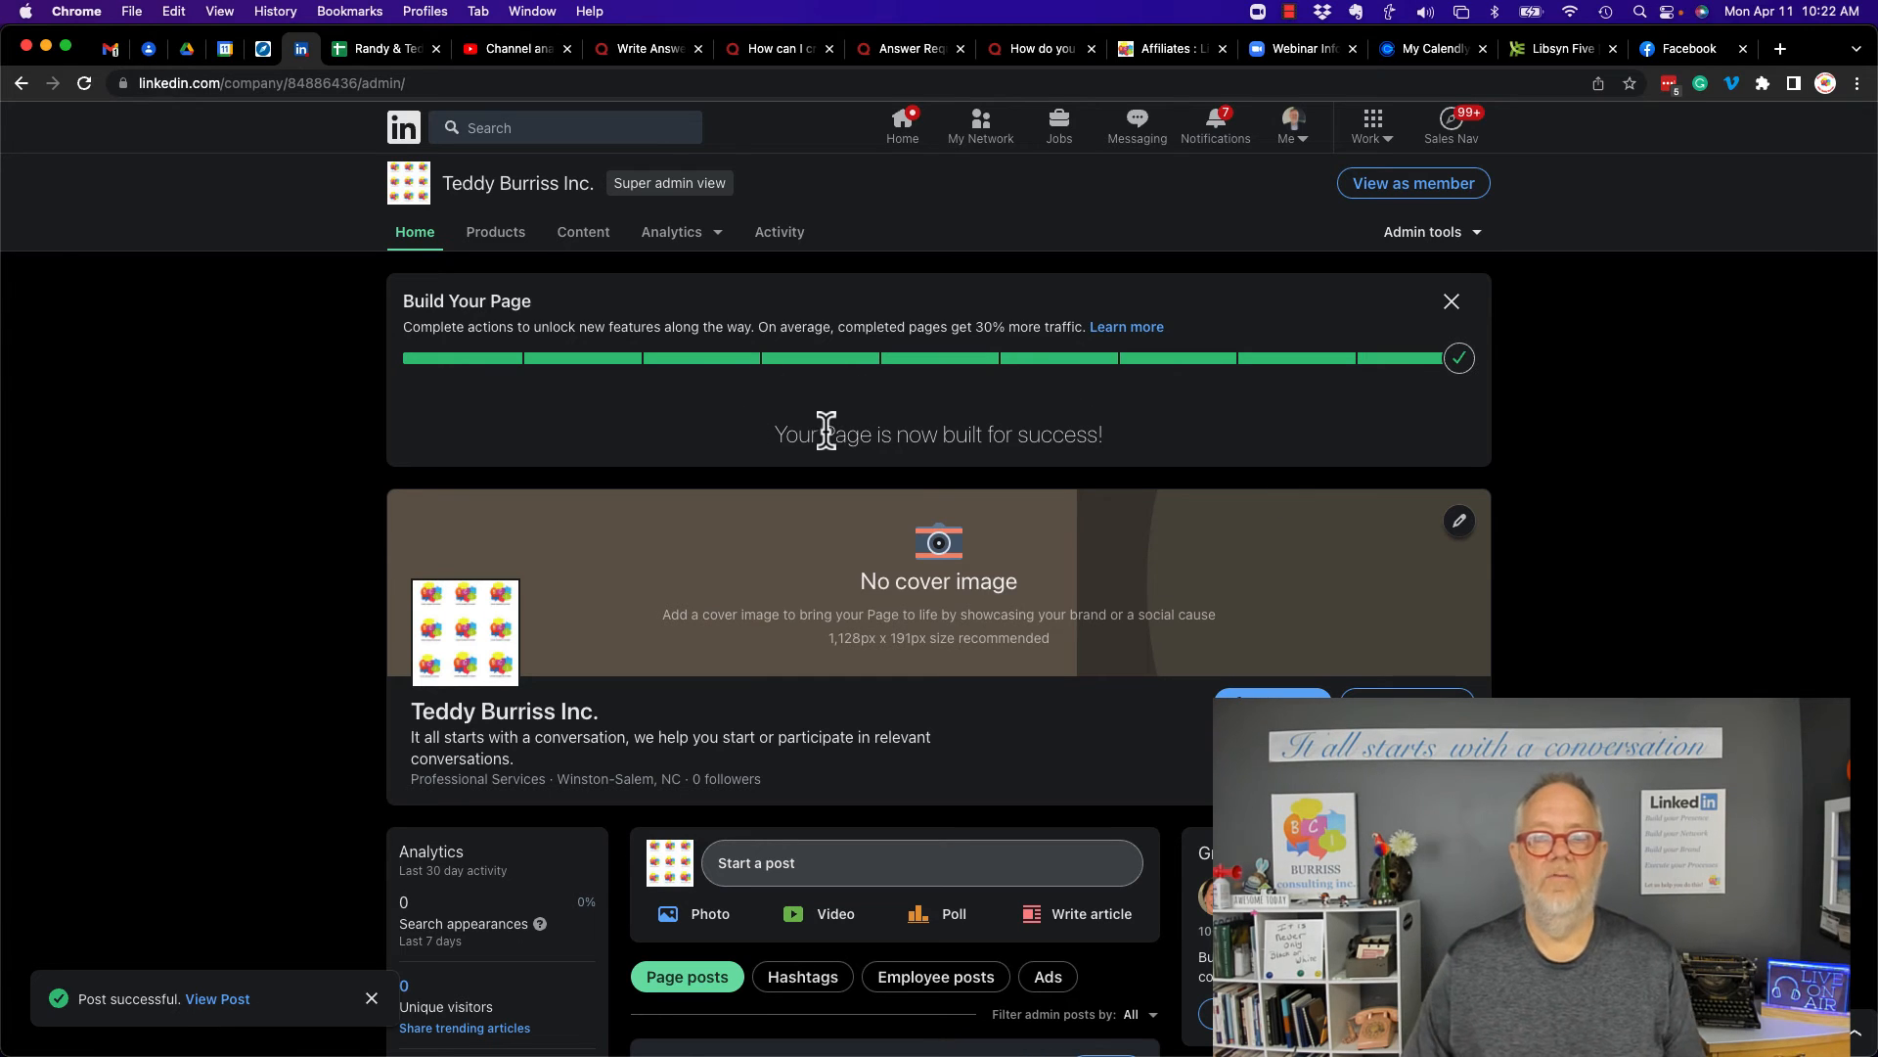
- Highlight the recommended cover image size text on the page
left_click_drag(827, 430, 1092, 426)
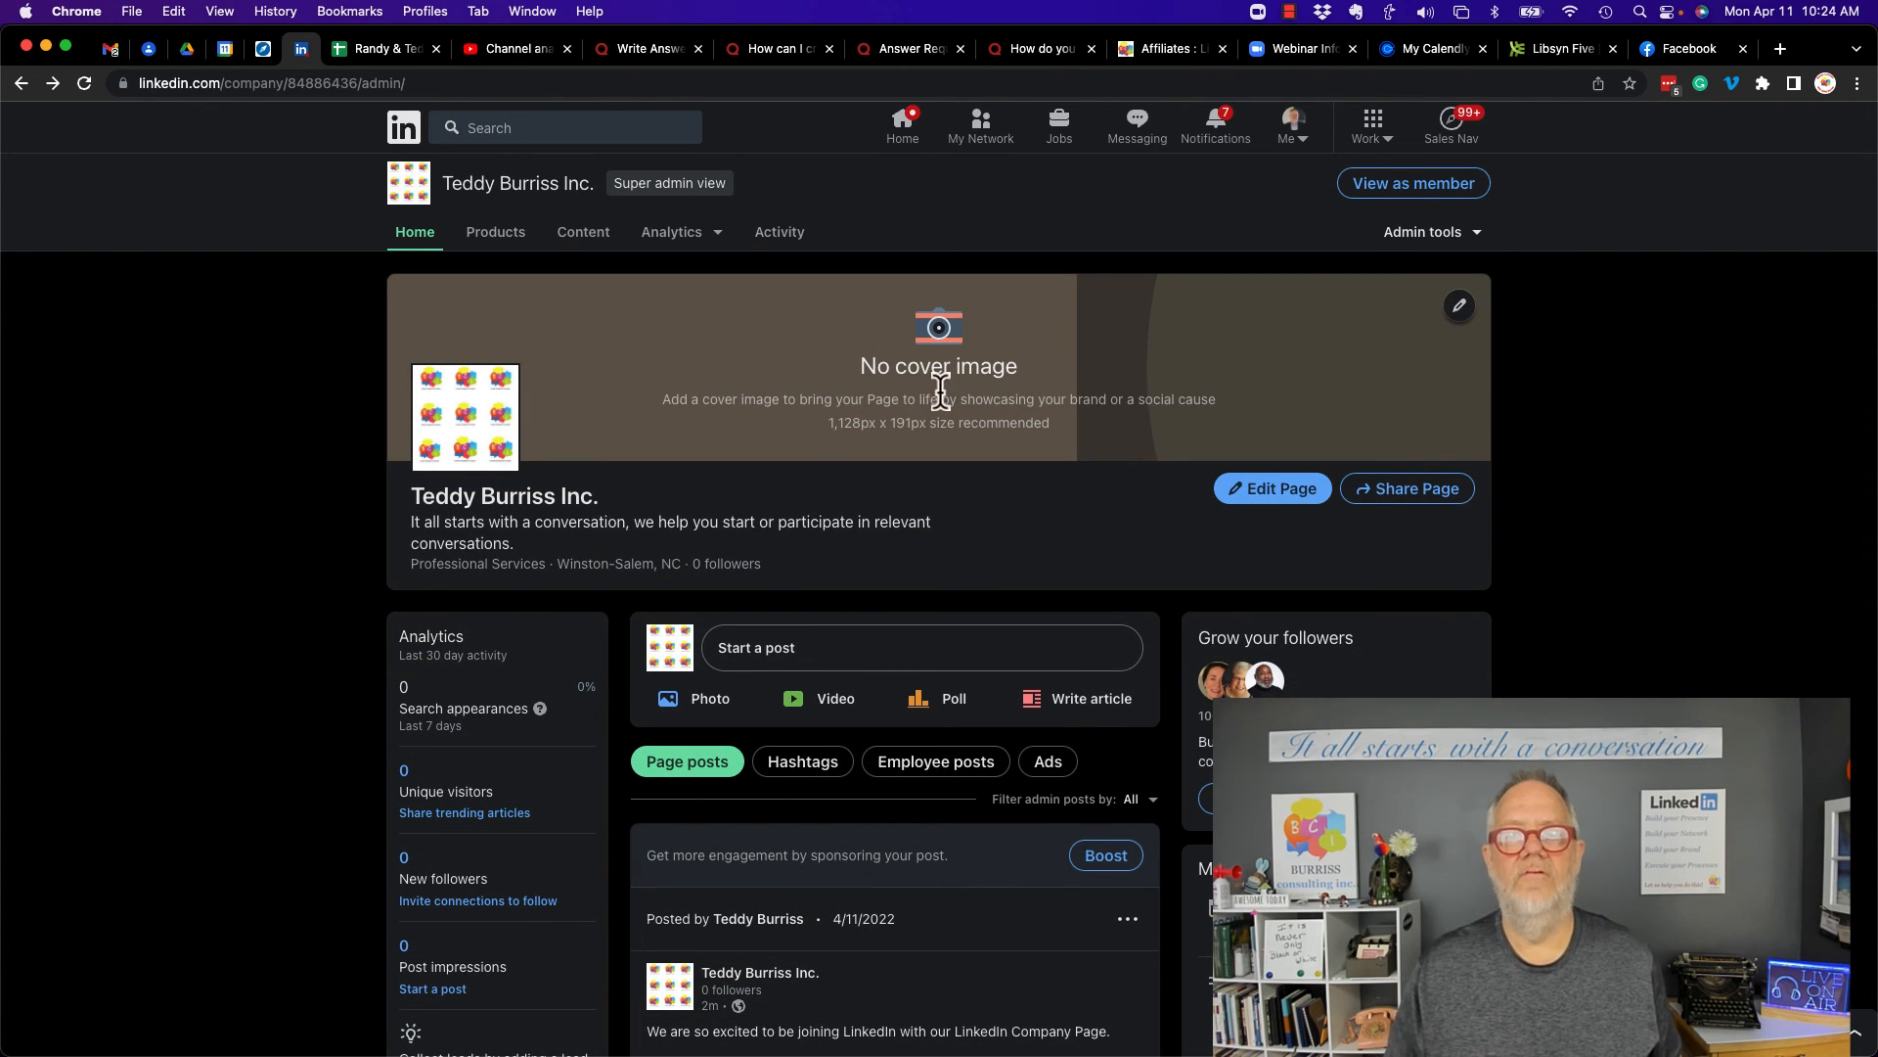
left_click_drag(818, 426, 976, 430)
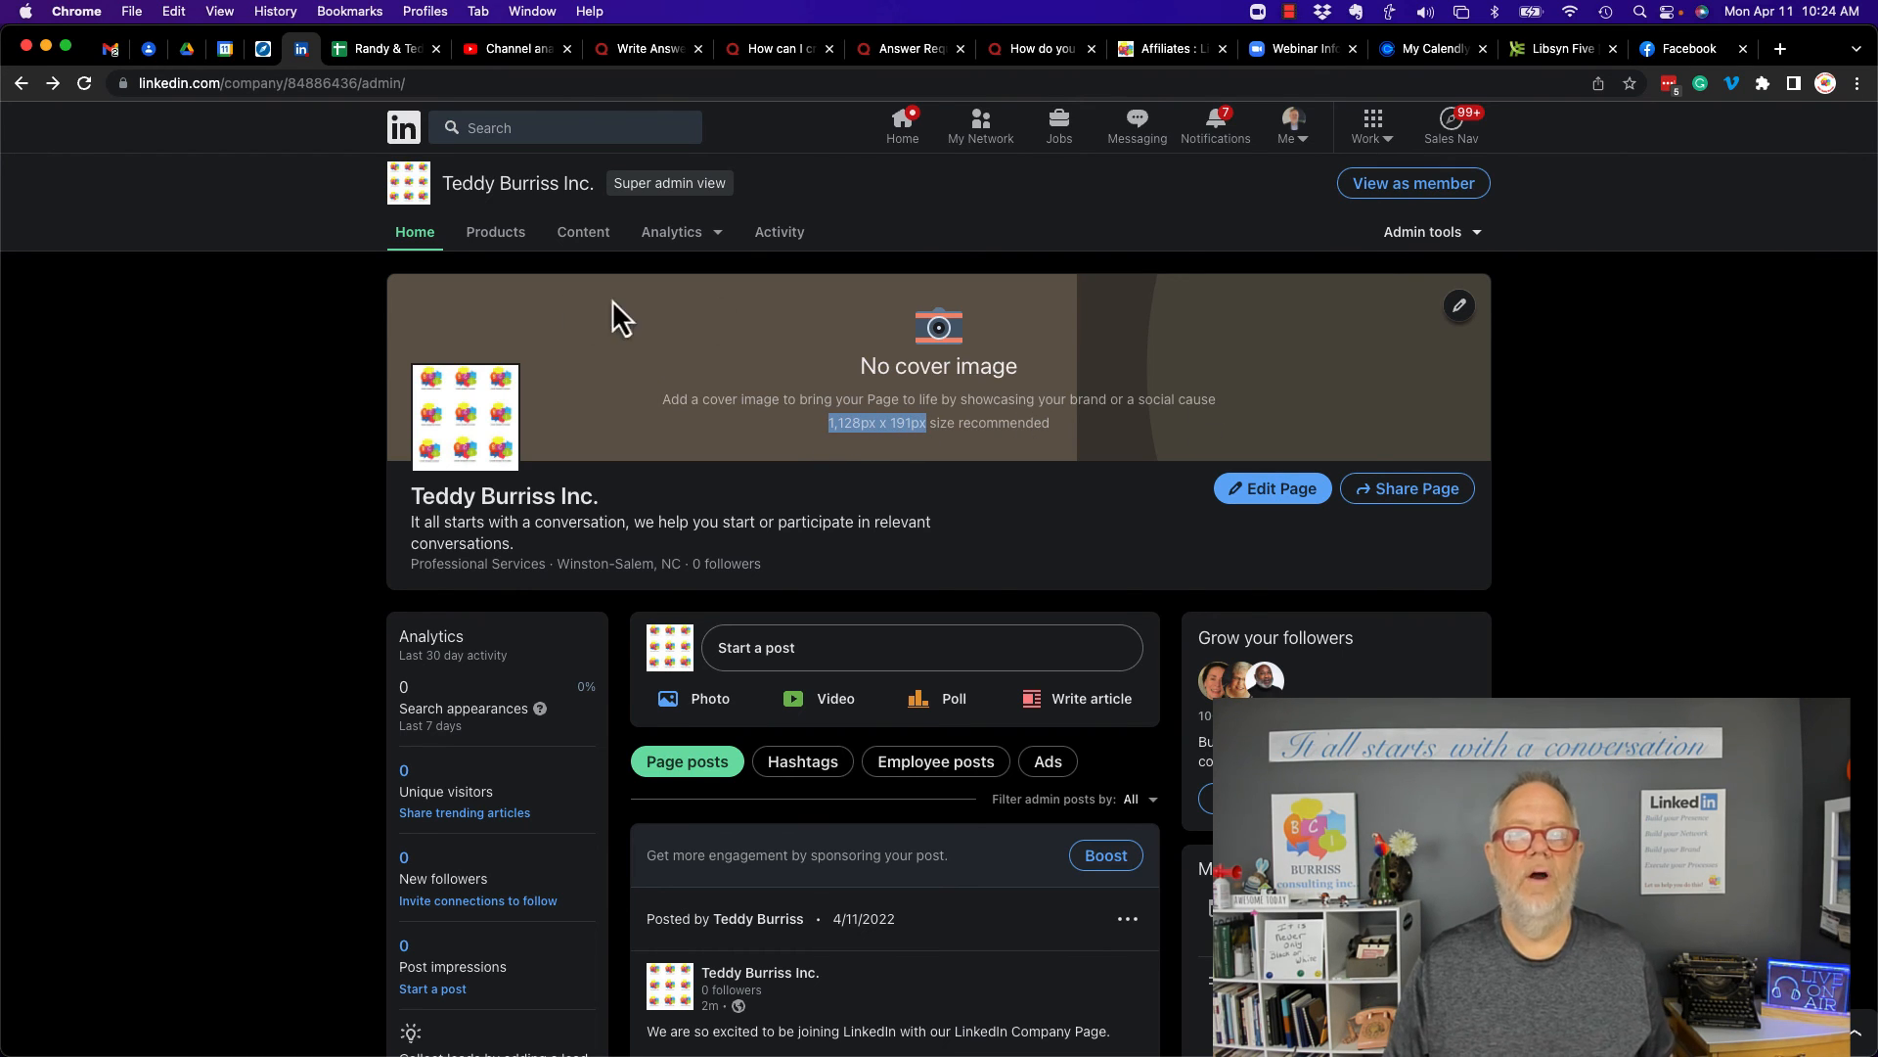